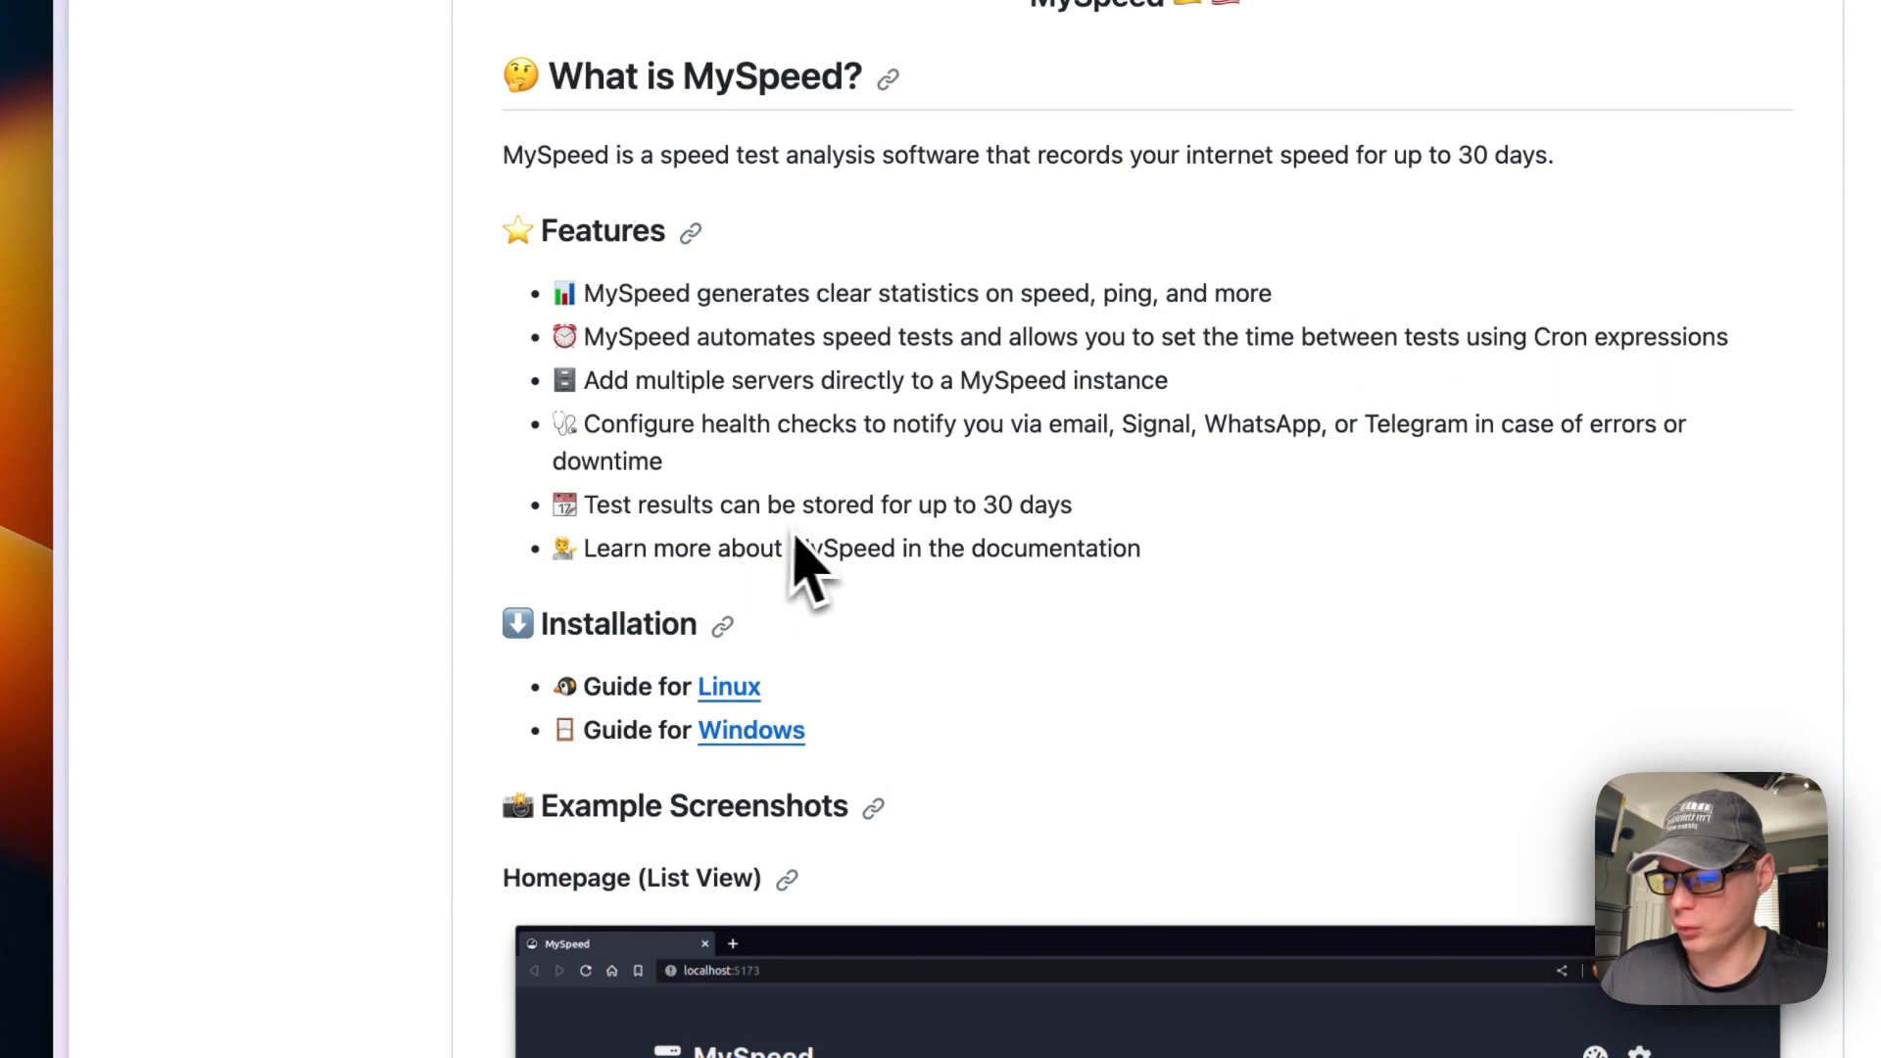
# Look through the MySpeed README's features, installation guides and example screenshots down to the speed test page view.
pyautogui.scroll(-5, 638, 601)
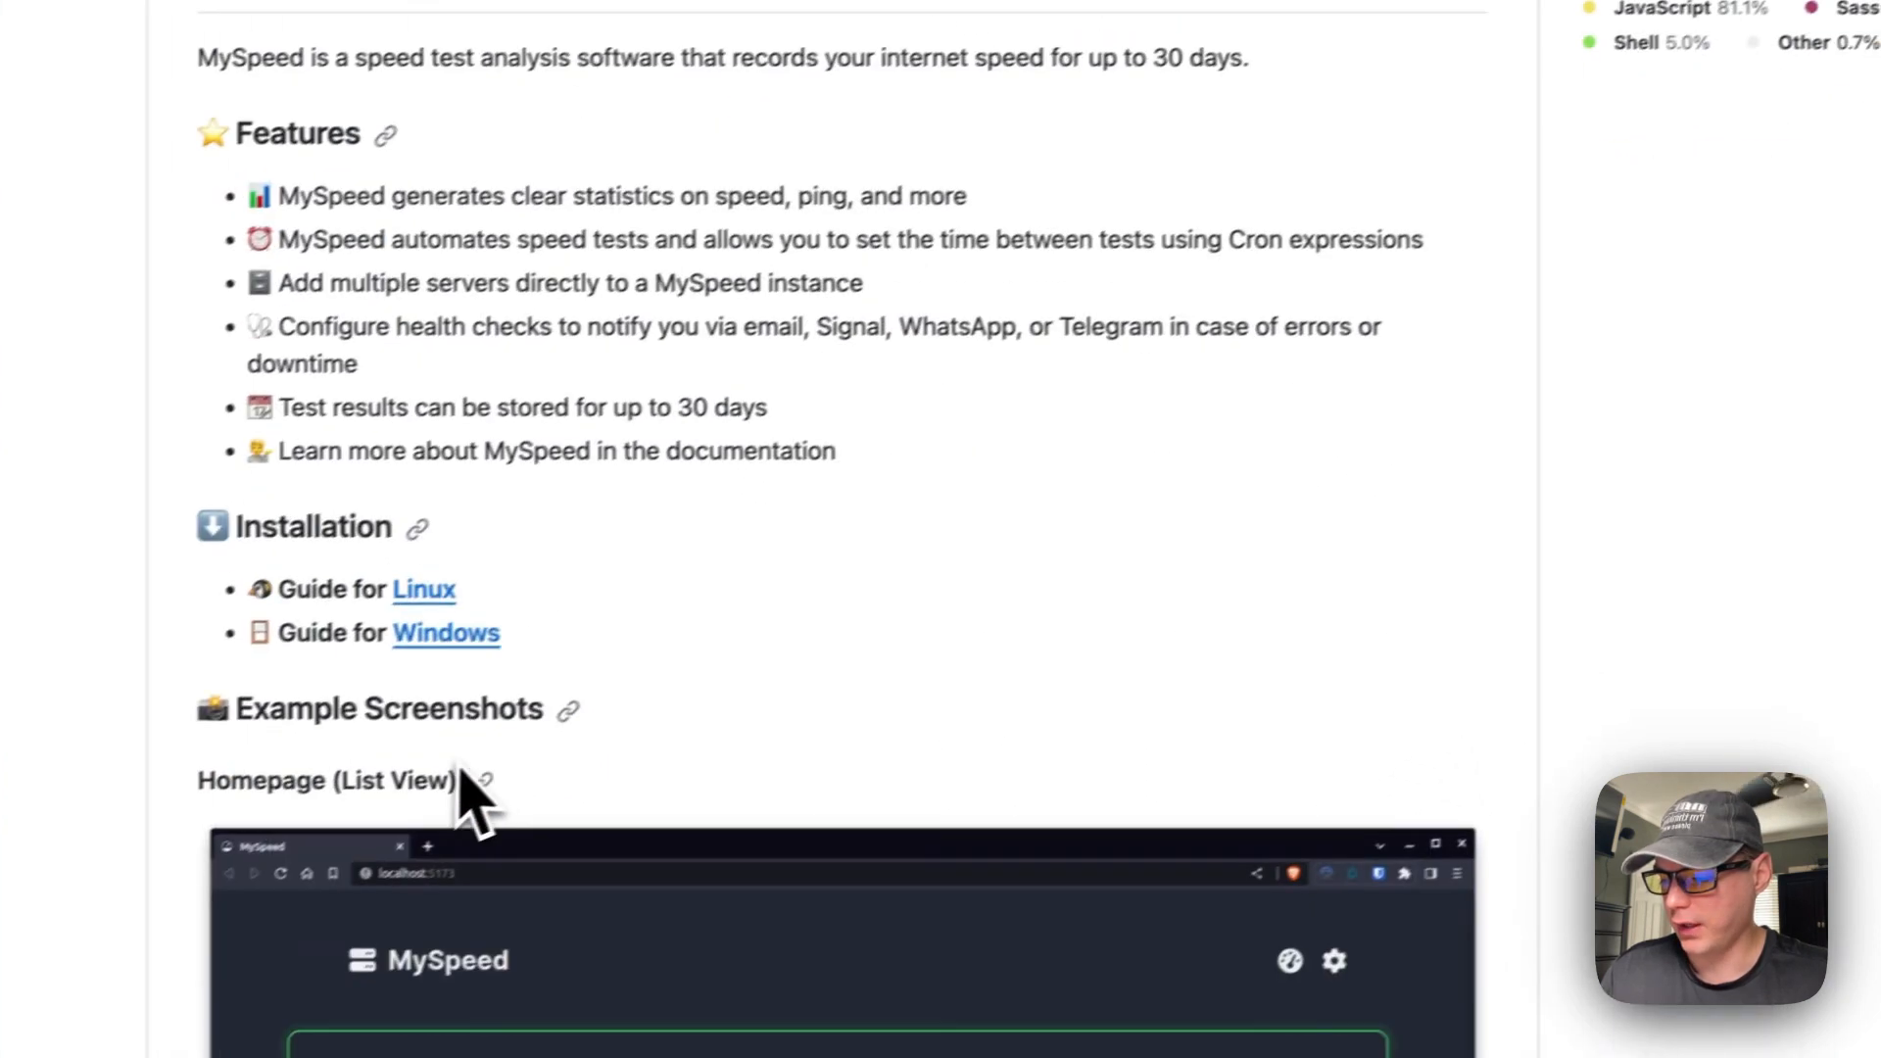
pyautogui.scroll(-7, 546, 755)
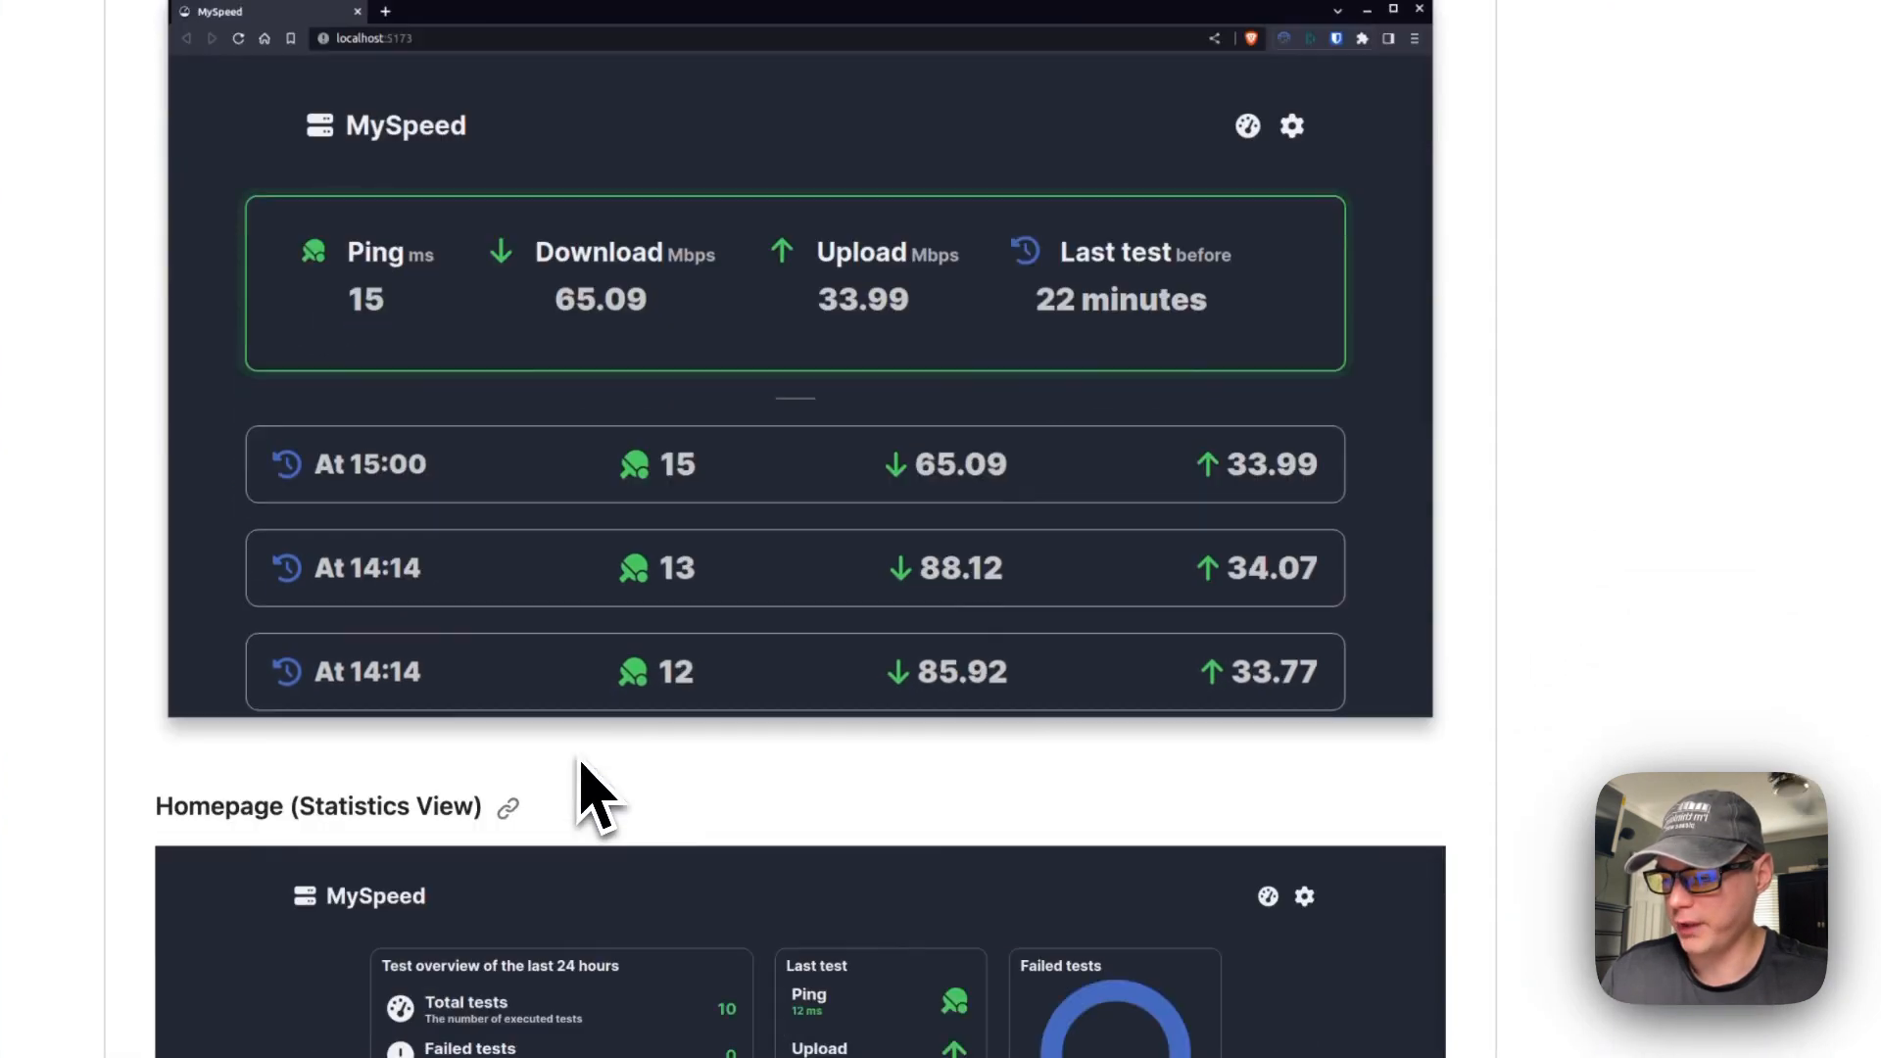
pyautogui.scroll(-10, 549, 798)
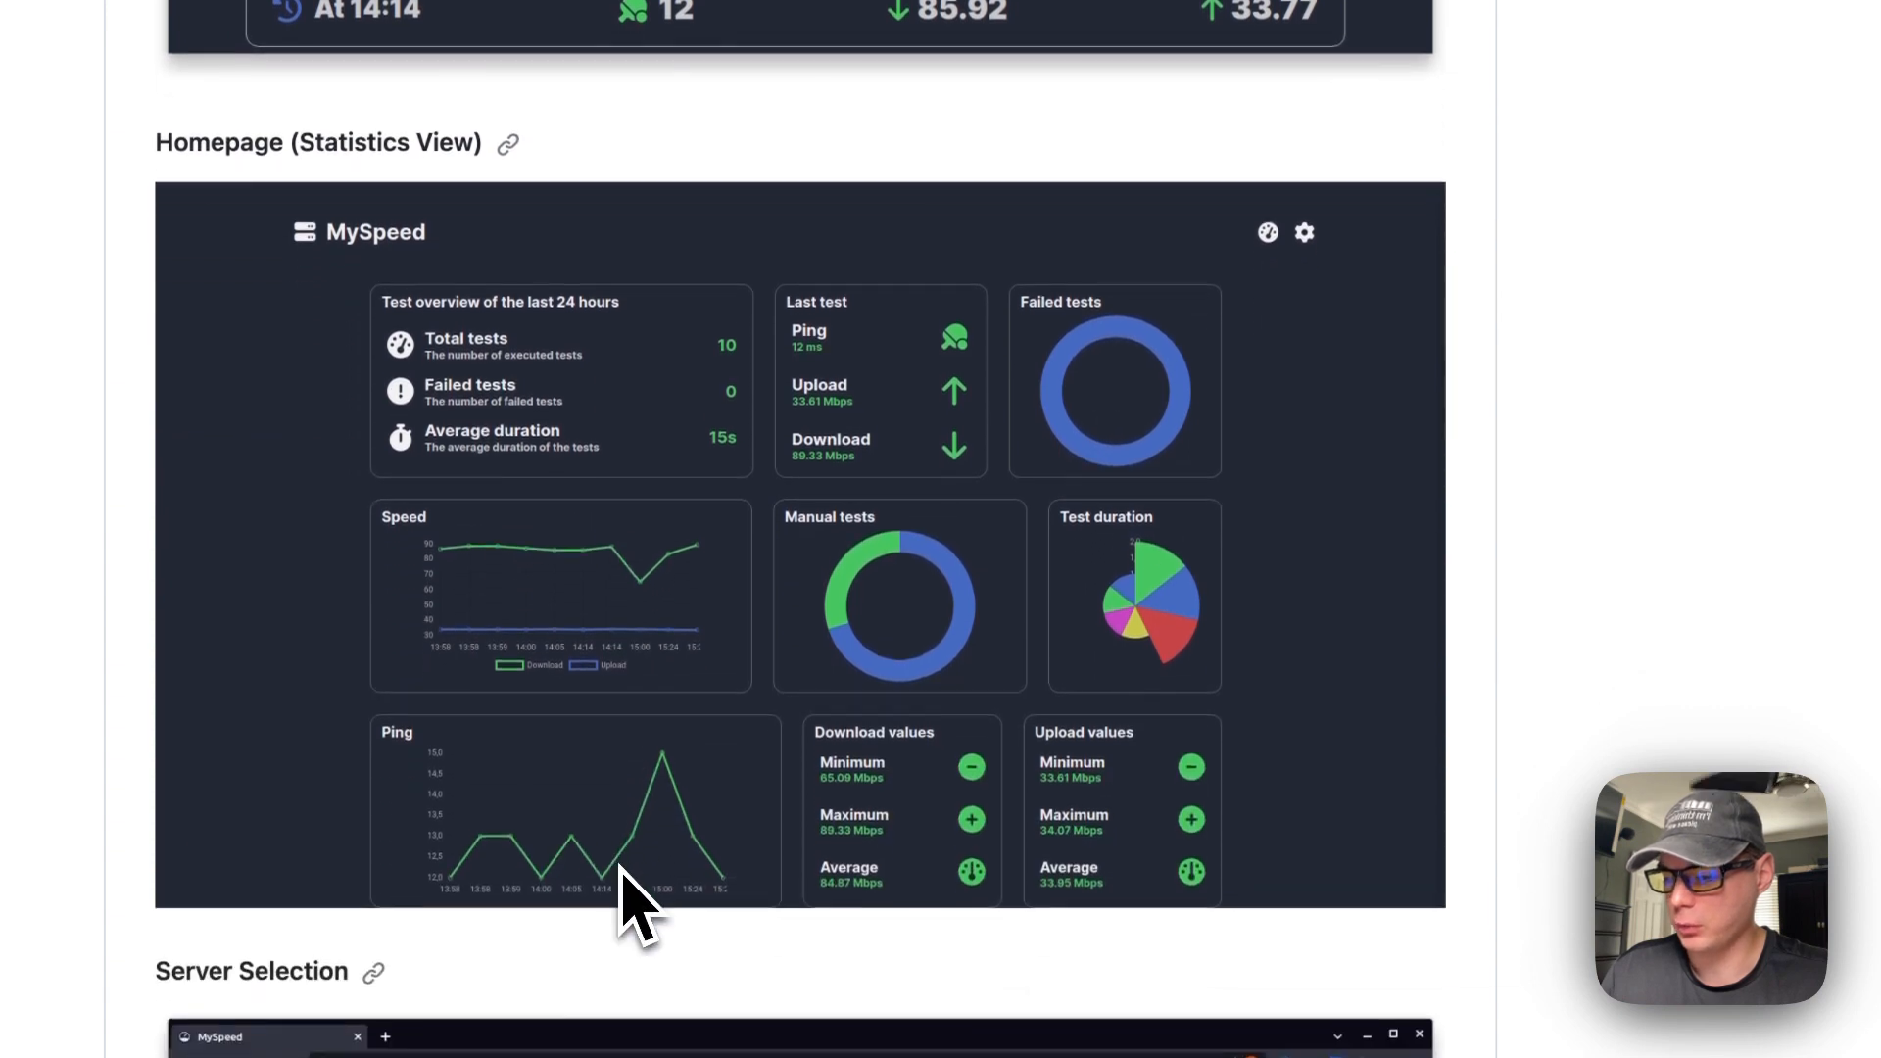
pyautogui.scroll(-9, 632, 715)
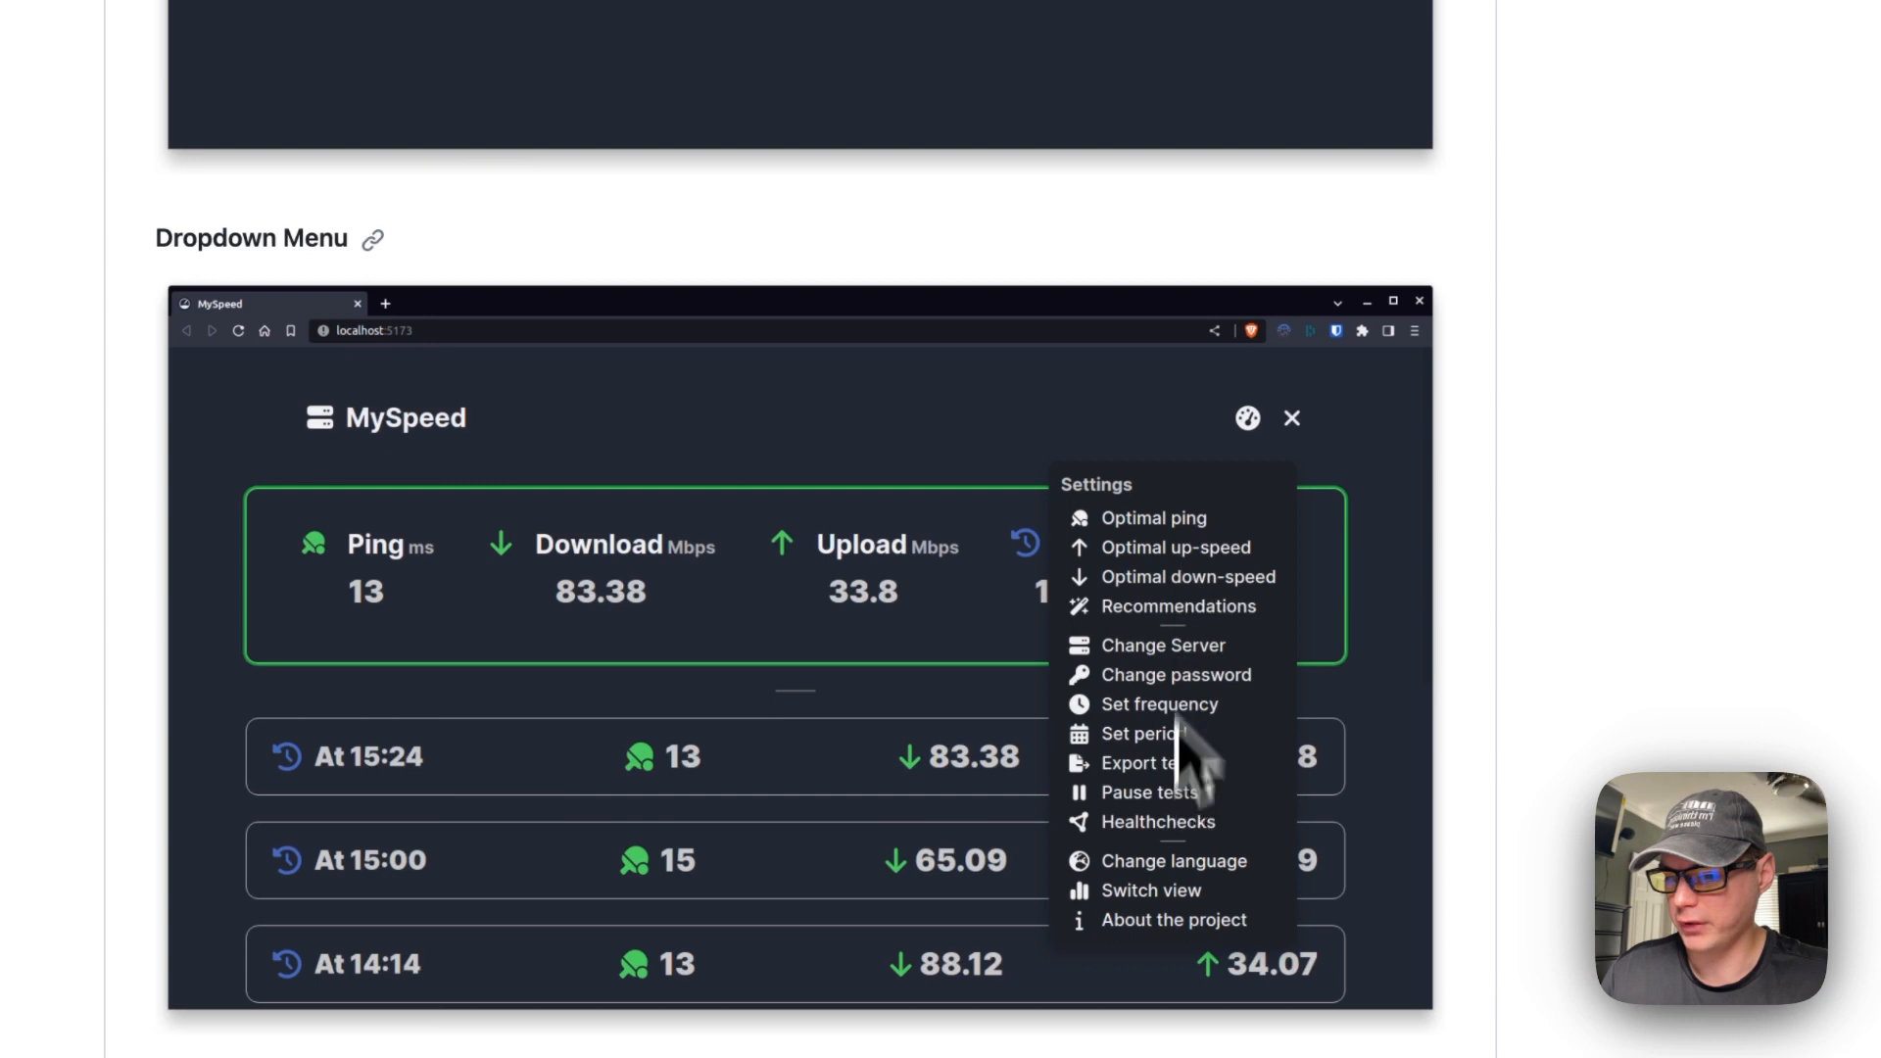
pyautogui.scroll(-10, 970, 863)
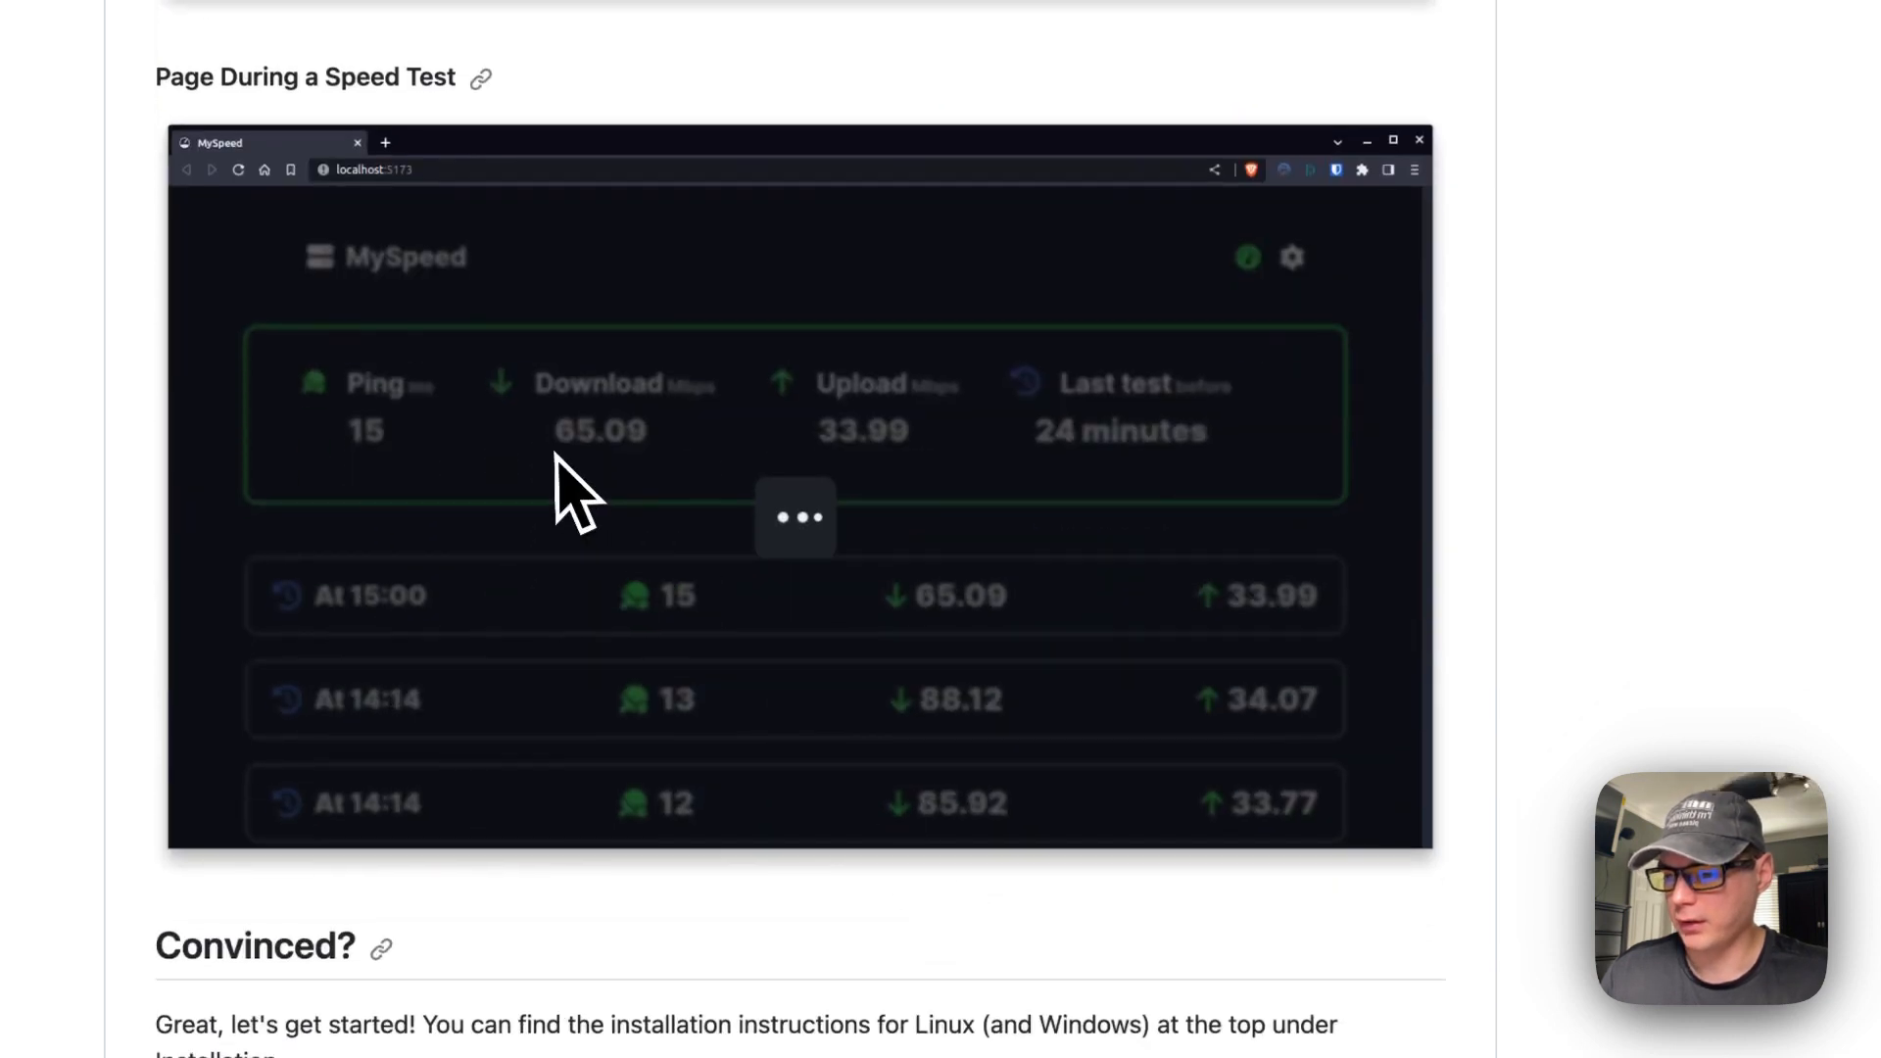
pyautogui.scroll(1, 566, 490)
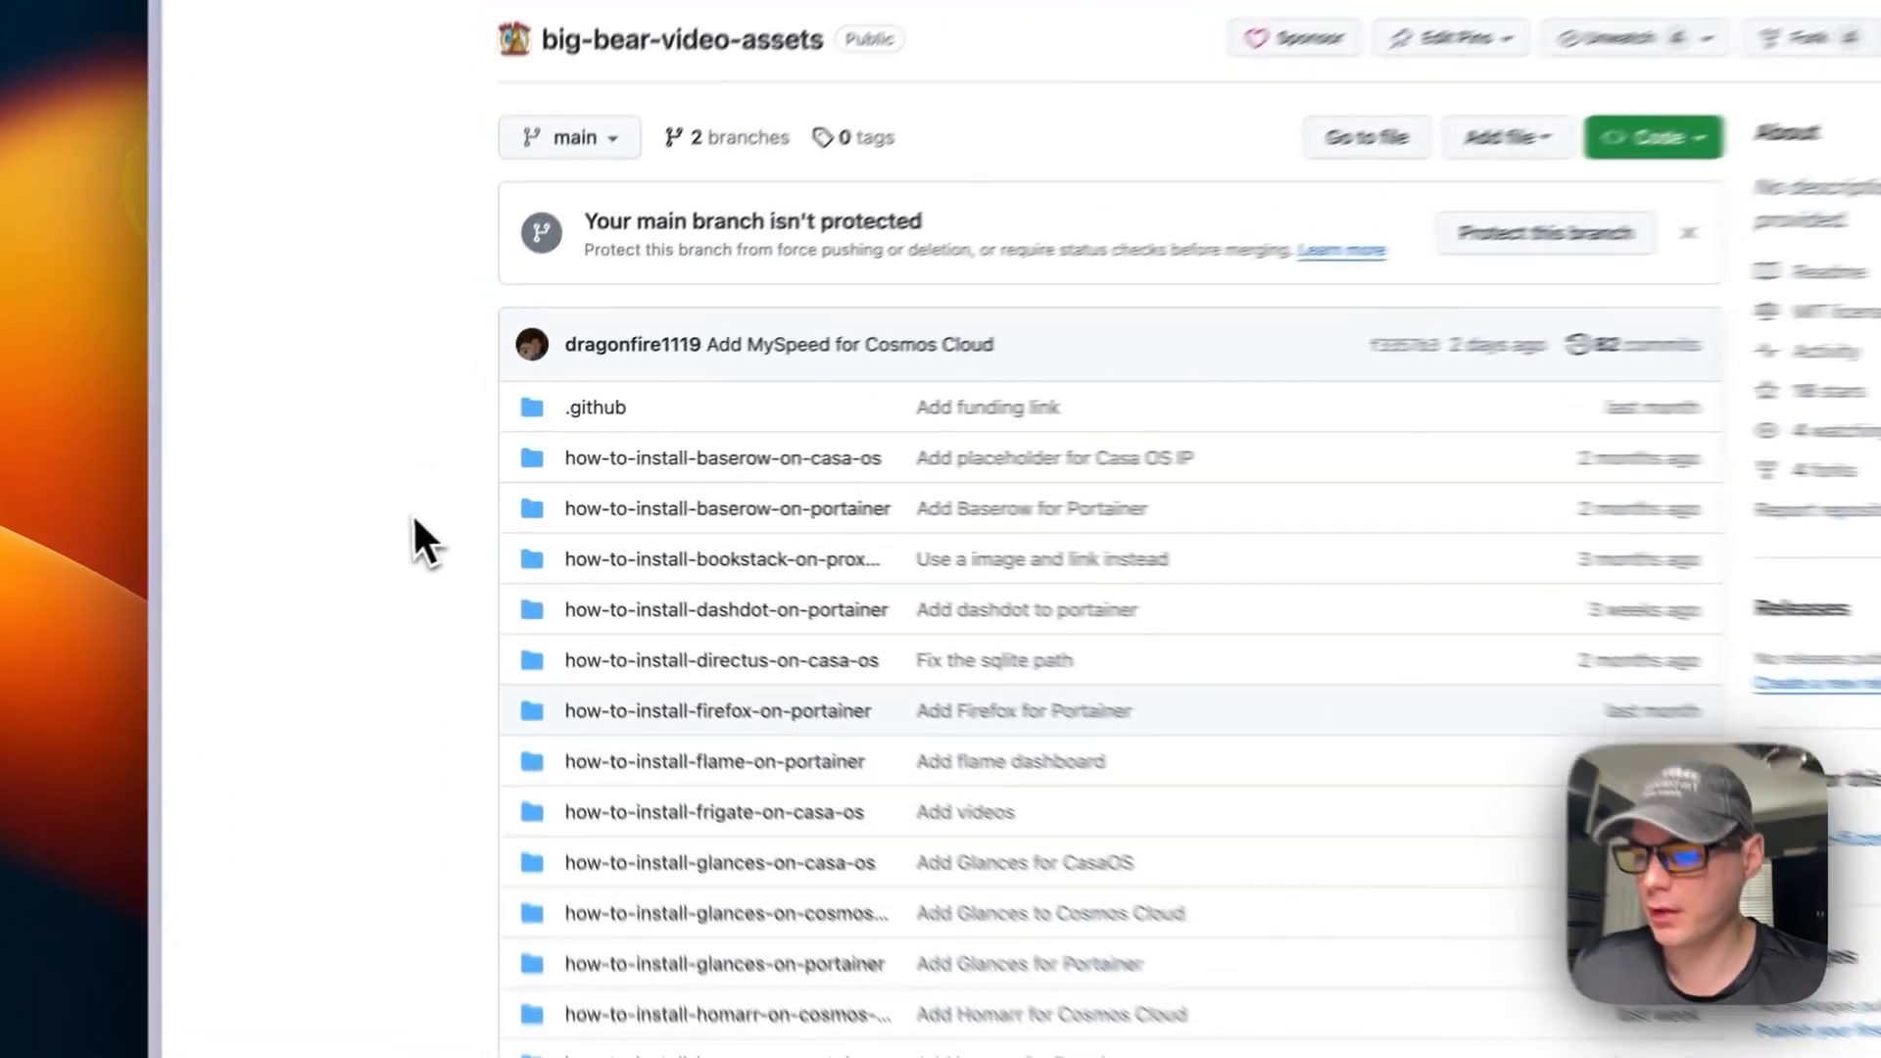
# Open docker-compose-myspeed.yml from the MySpeed on Cosmos Cloud folder of the big-bear-video-assets repository.
pyautogui.scroll(-10, 415, 525)
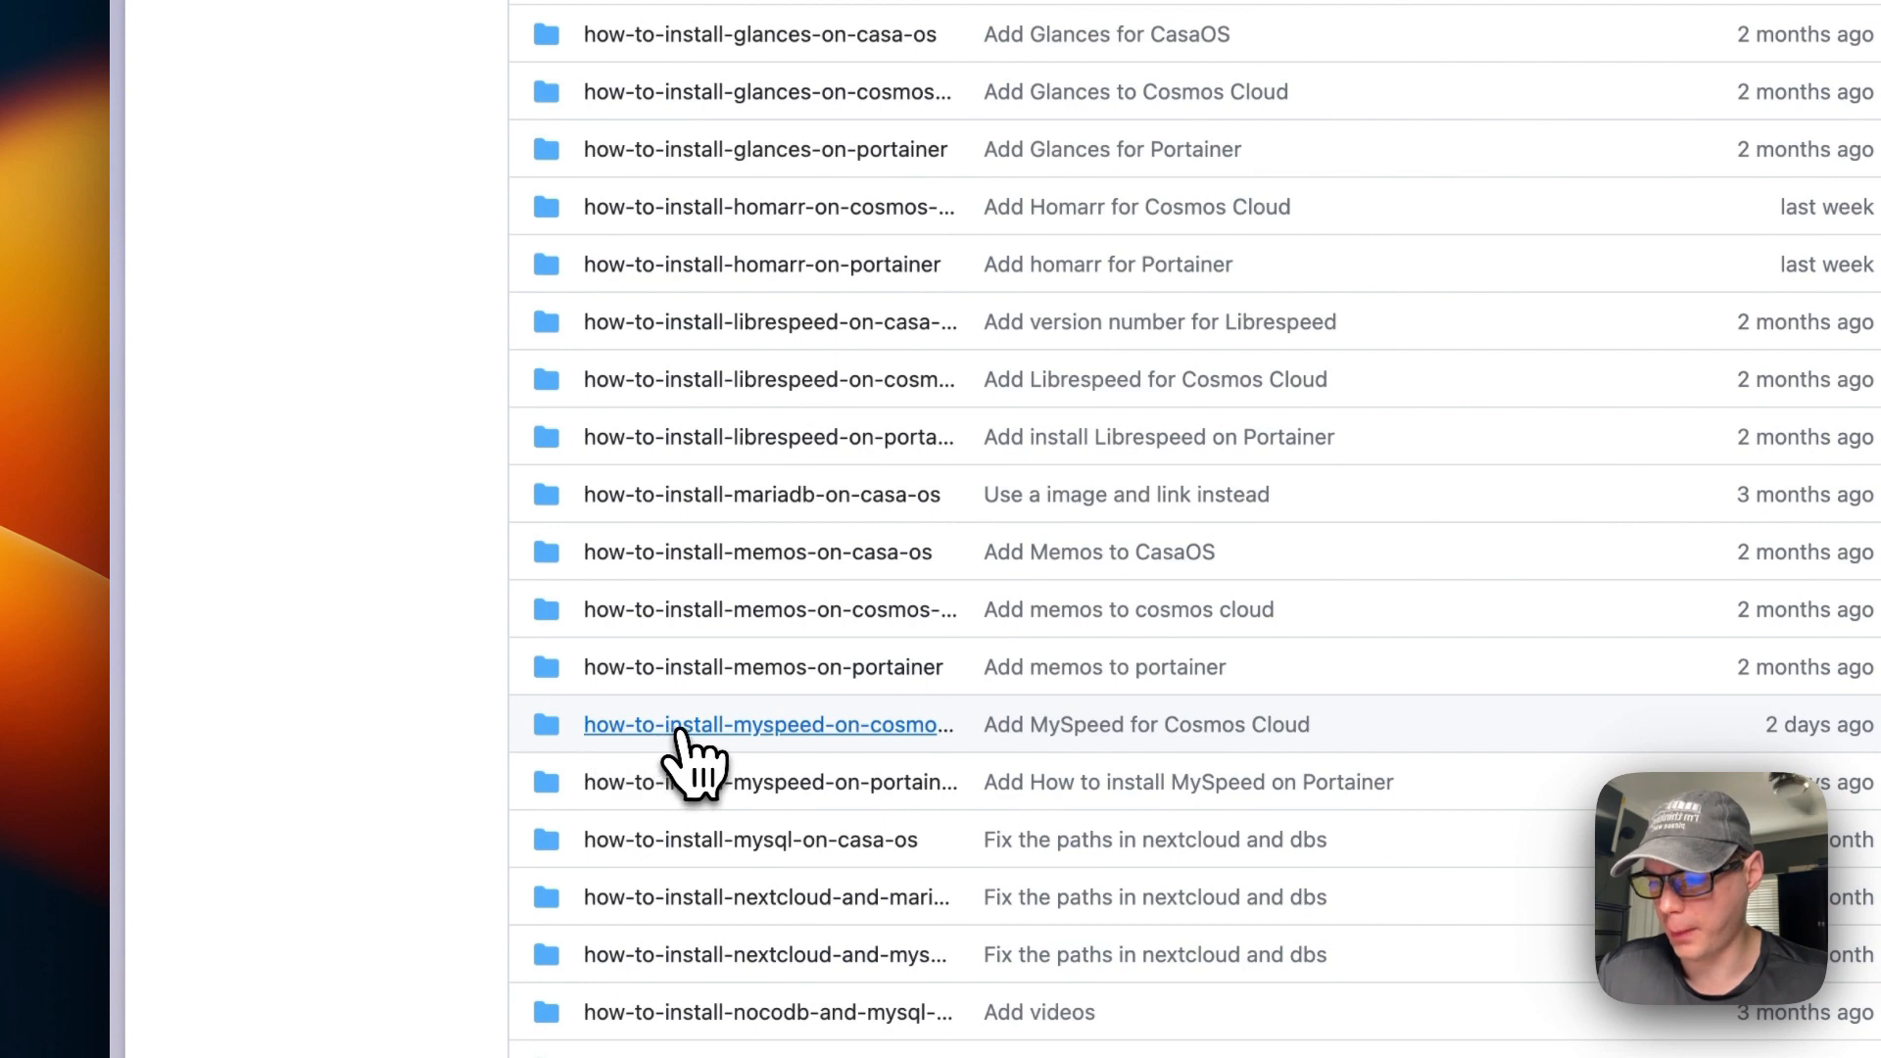
pyautogui.click(713, 730)
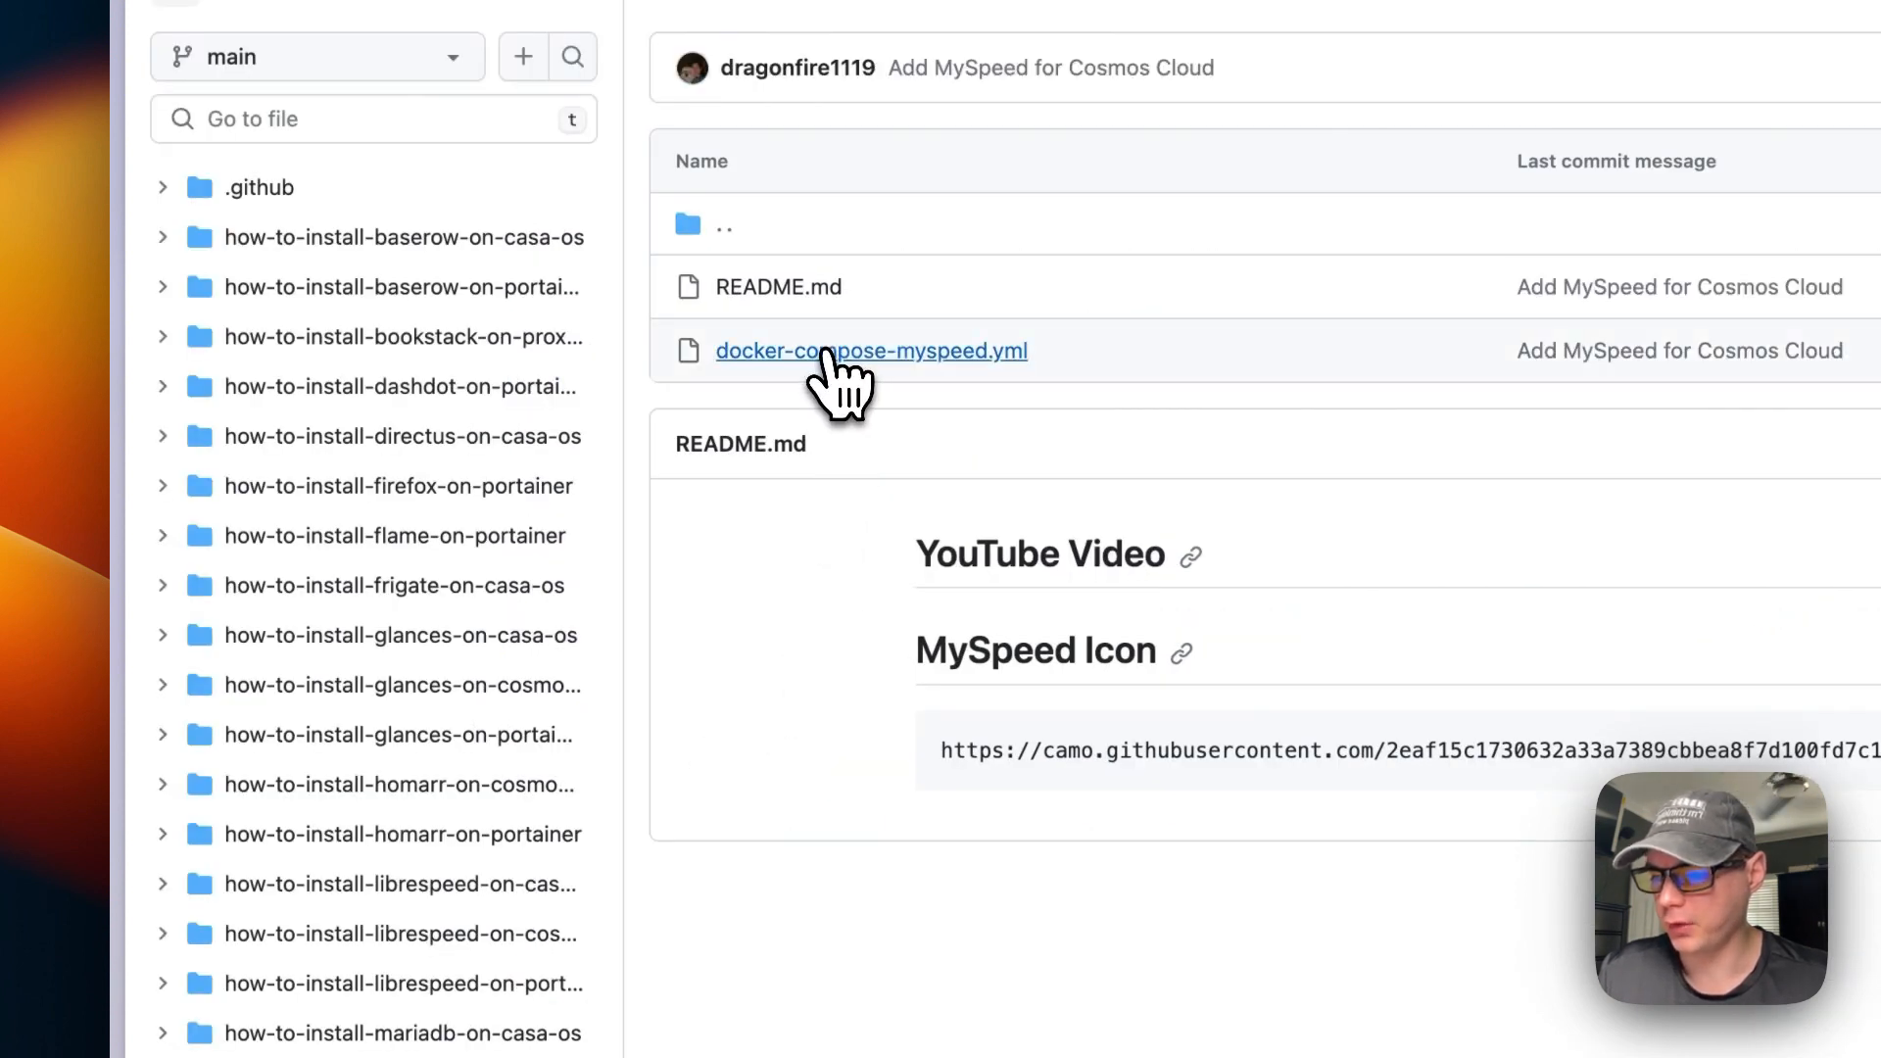
pyautogui.click(826, 350)
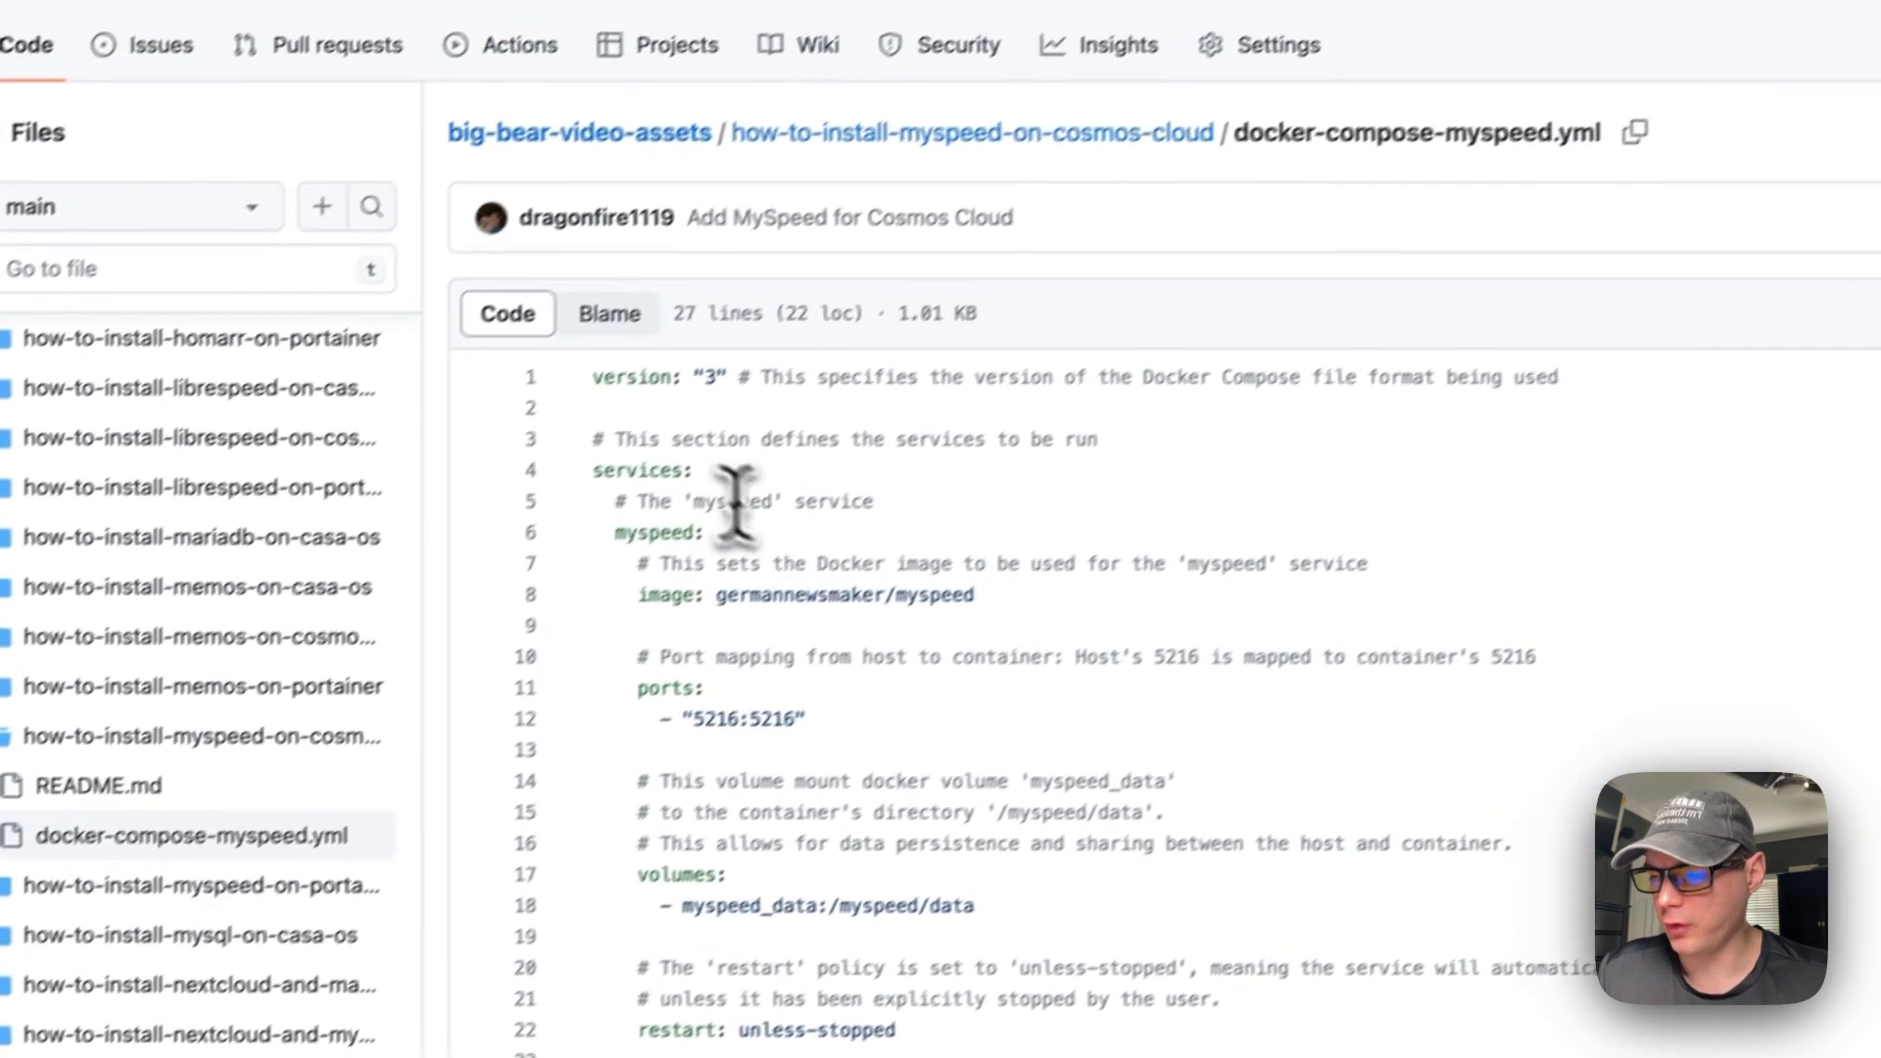
# Review the compose file's version line, myspeed service name, Docker image, and host and container port mapping.
pyautogui.moveTo(562, 420); pyautogui.dragTo(1606, 411)
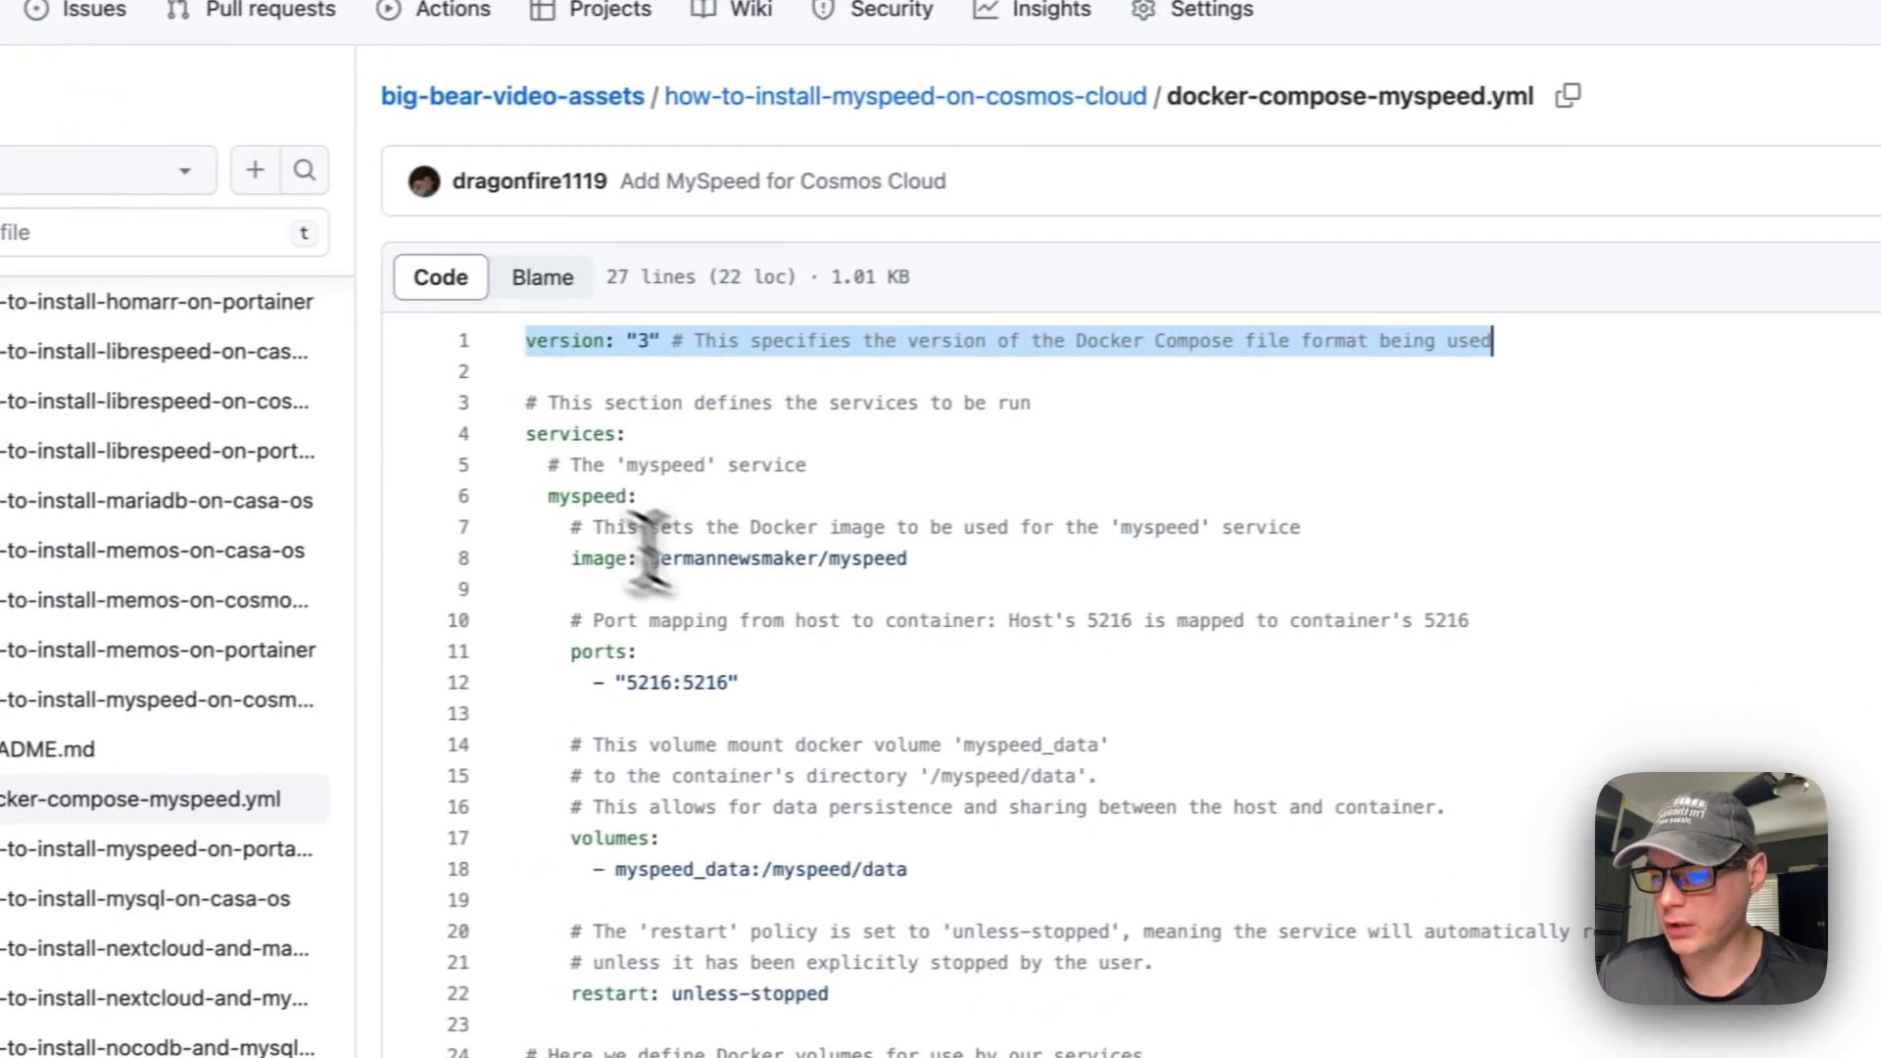
pyautogui.moveTo(300, 499); pyautogui.dragTo(828, 499)
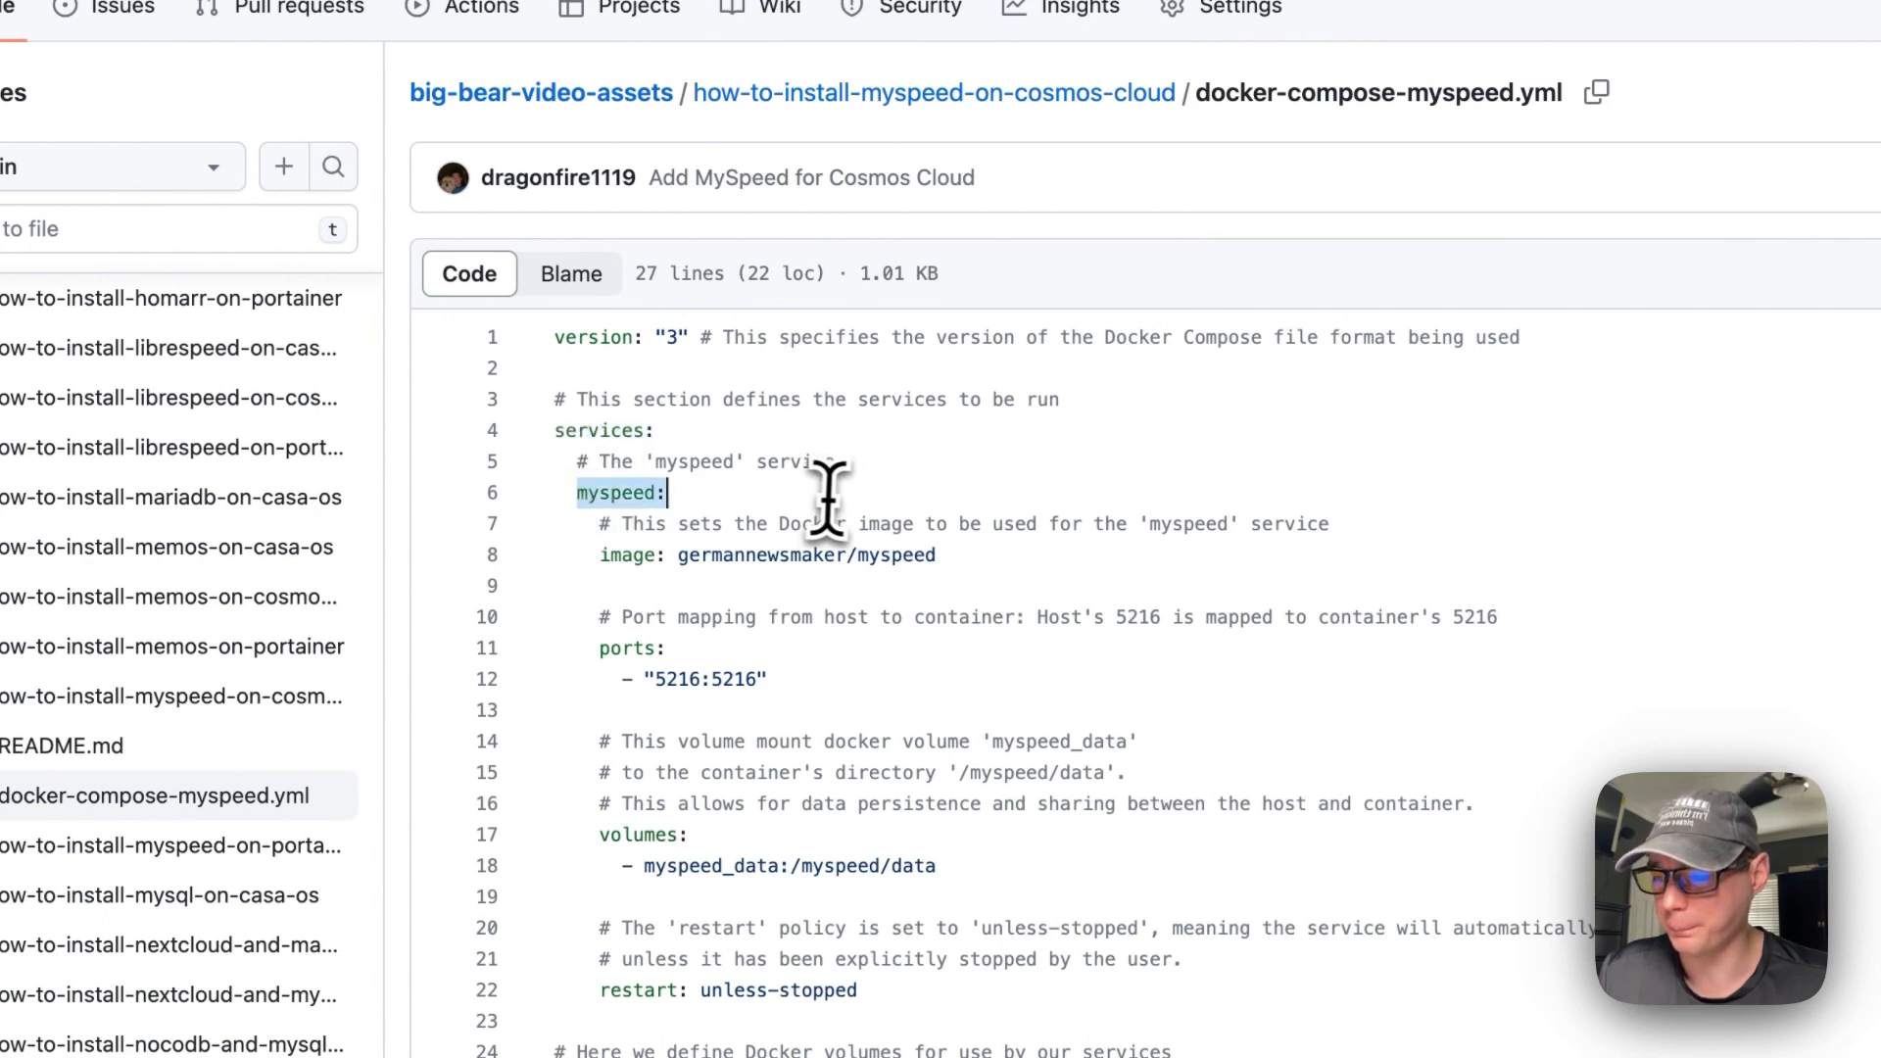
pyautogui.moveTo(597, 562); pyautogui.dragTo(1170, 562)
pyautogui.click(680, 557)
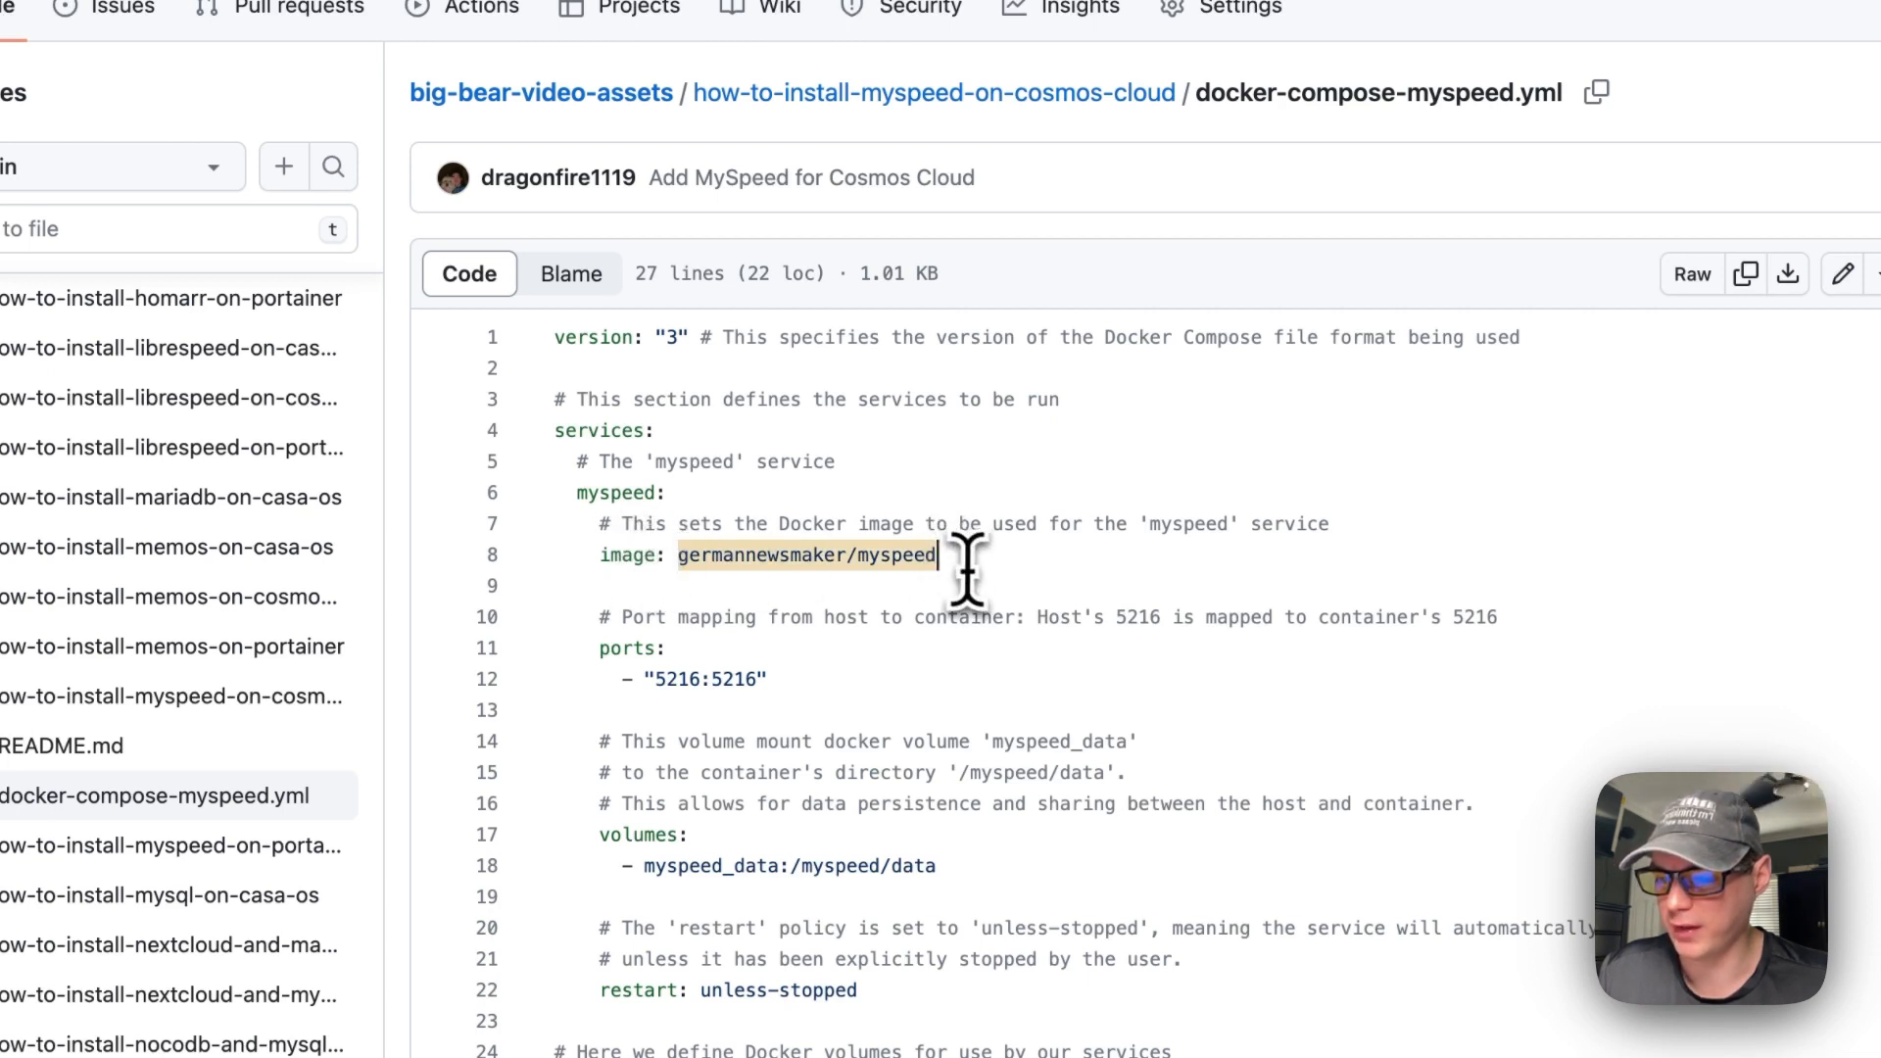
pyautogui.scroll(-3, 956, 568)
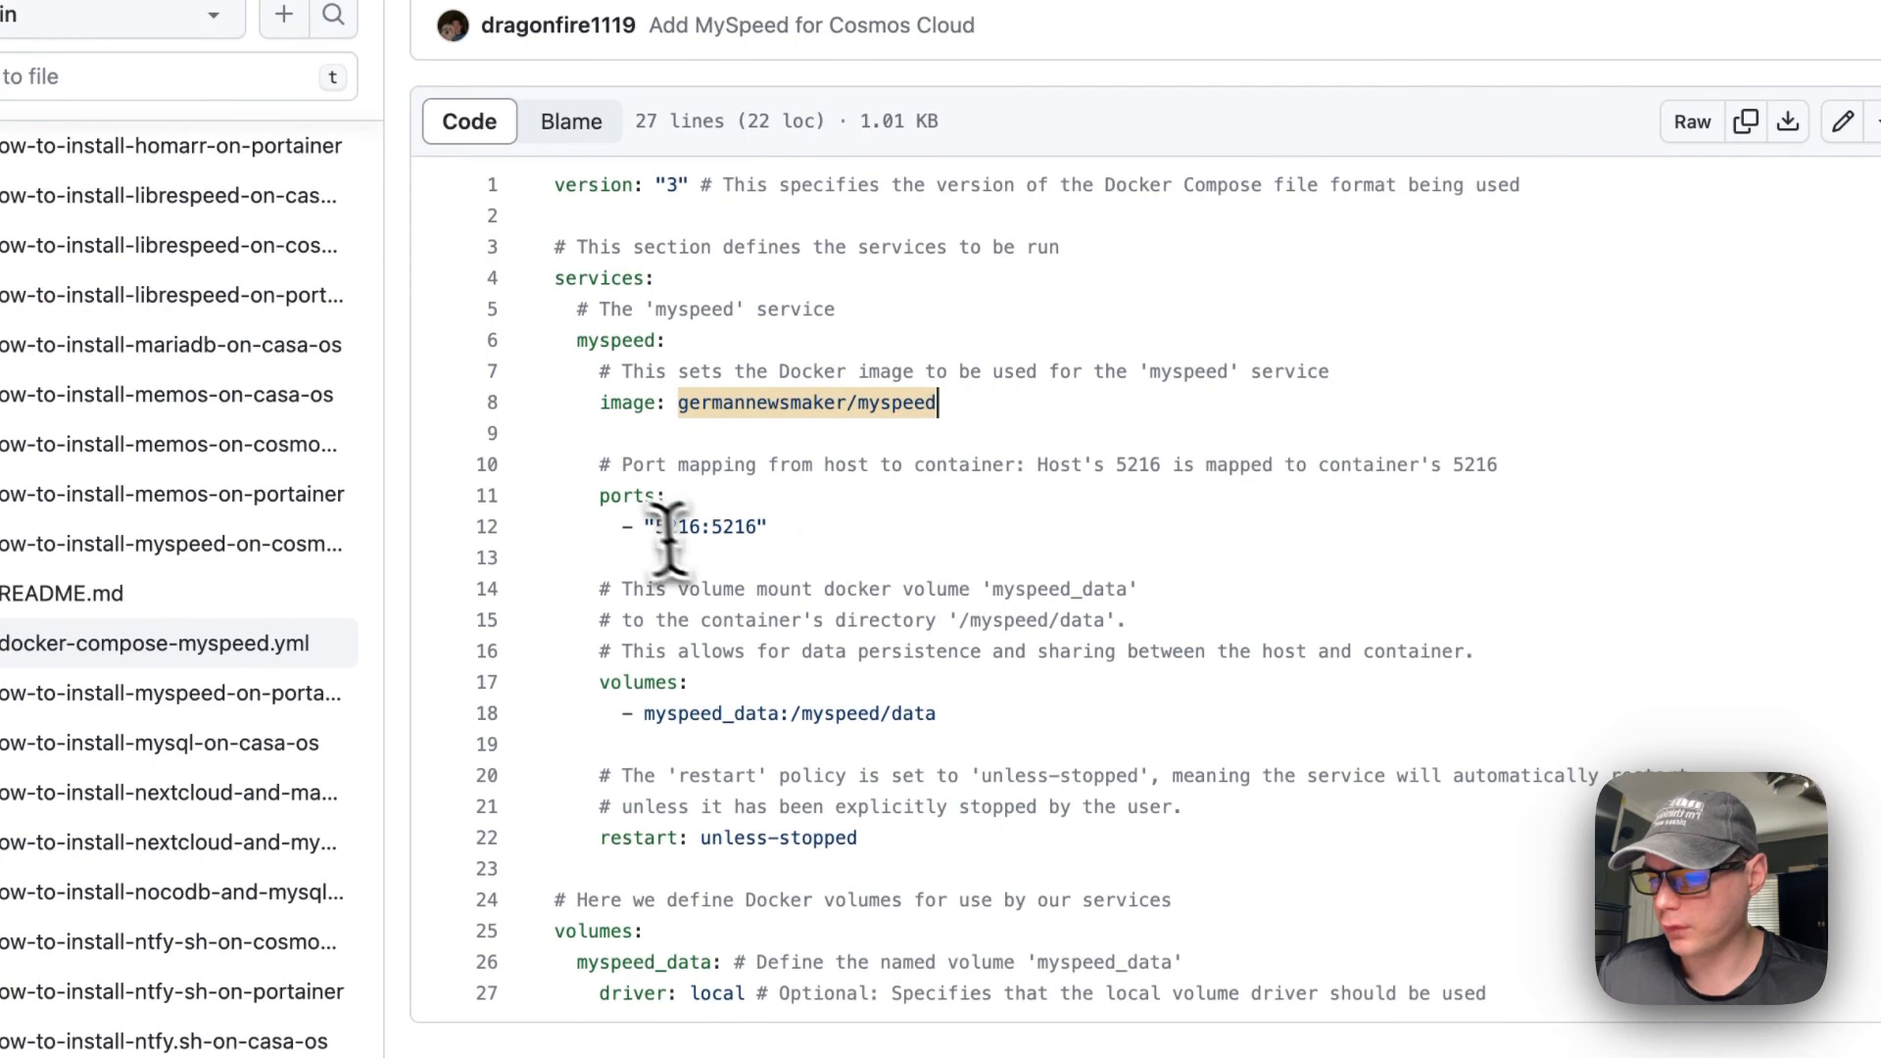
pyautogui.moveTo(602, 466); pyautogui.dragTo(762, 526)
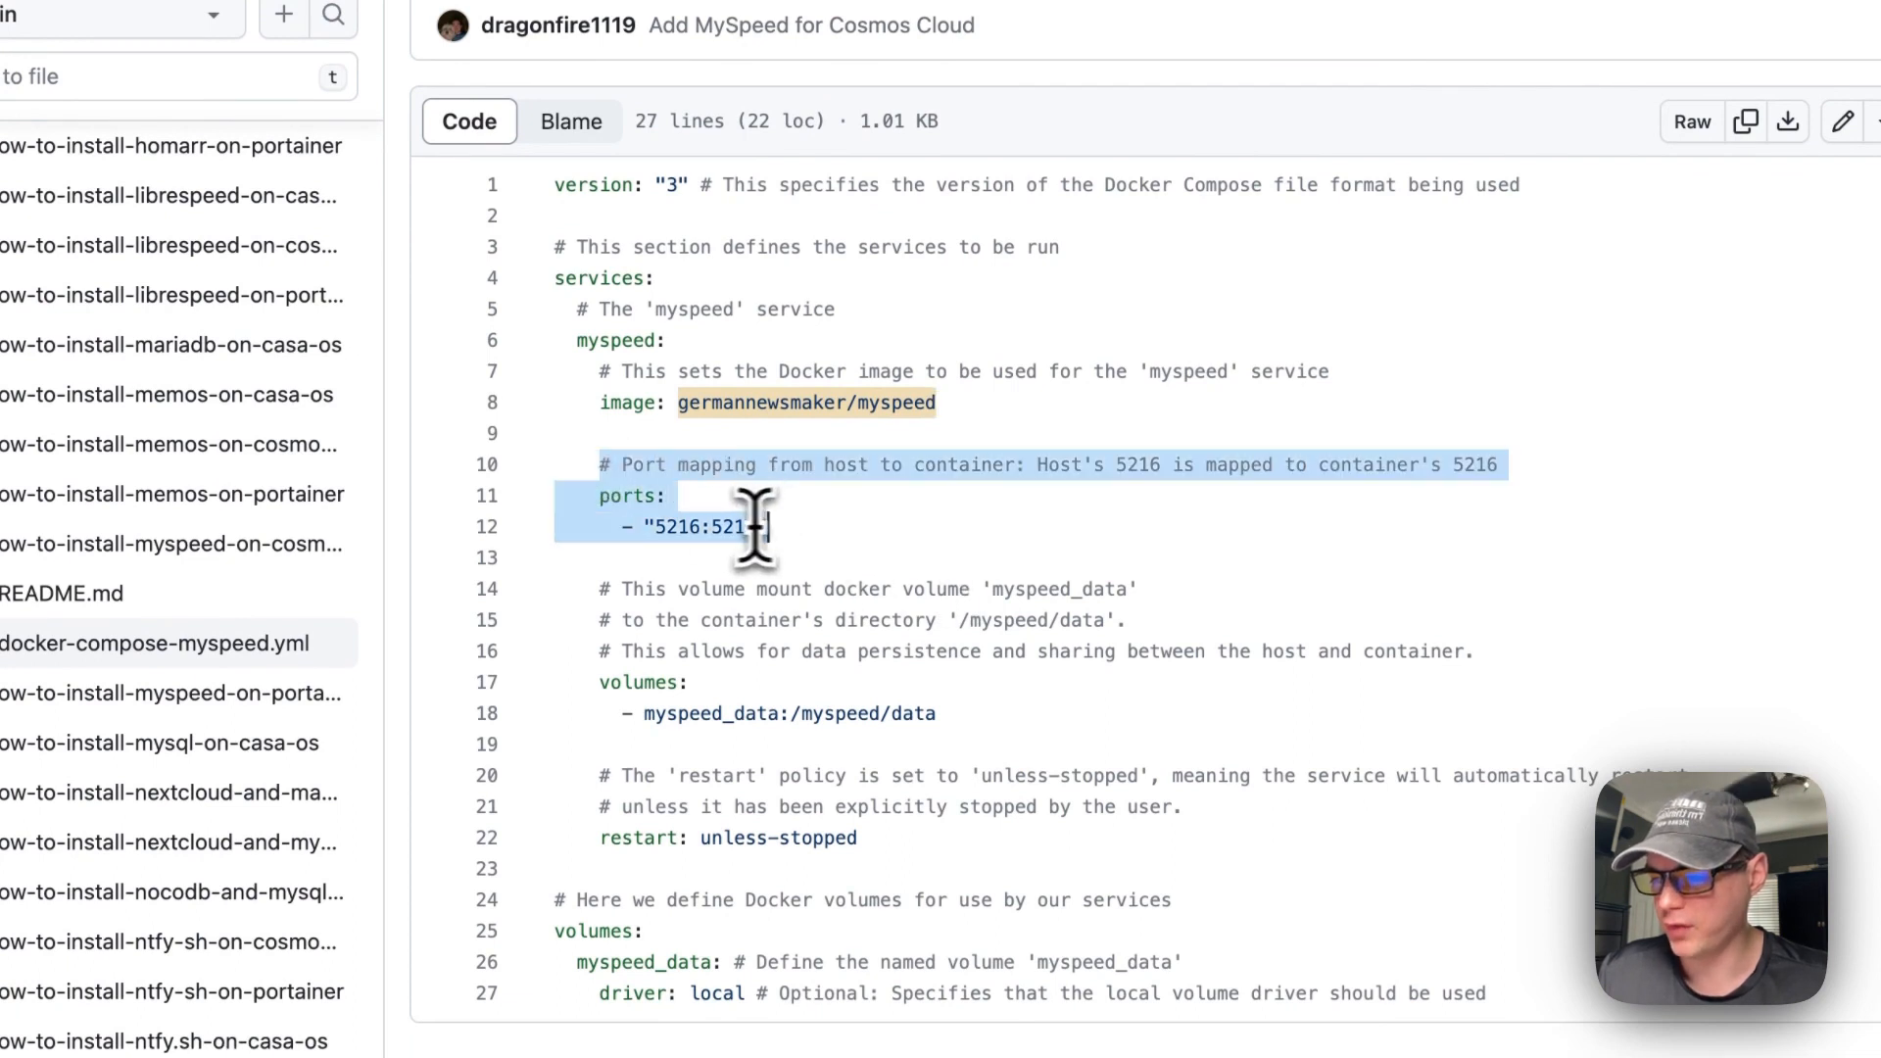
pyautogui.doubleClick(676, 527)
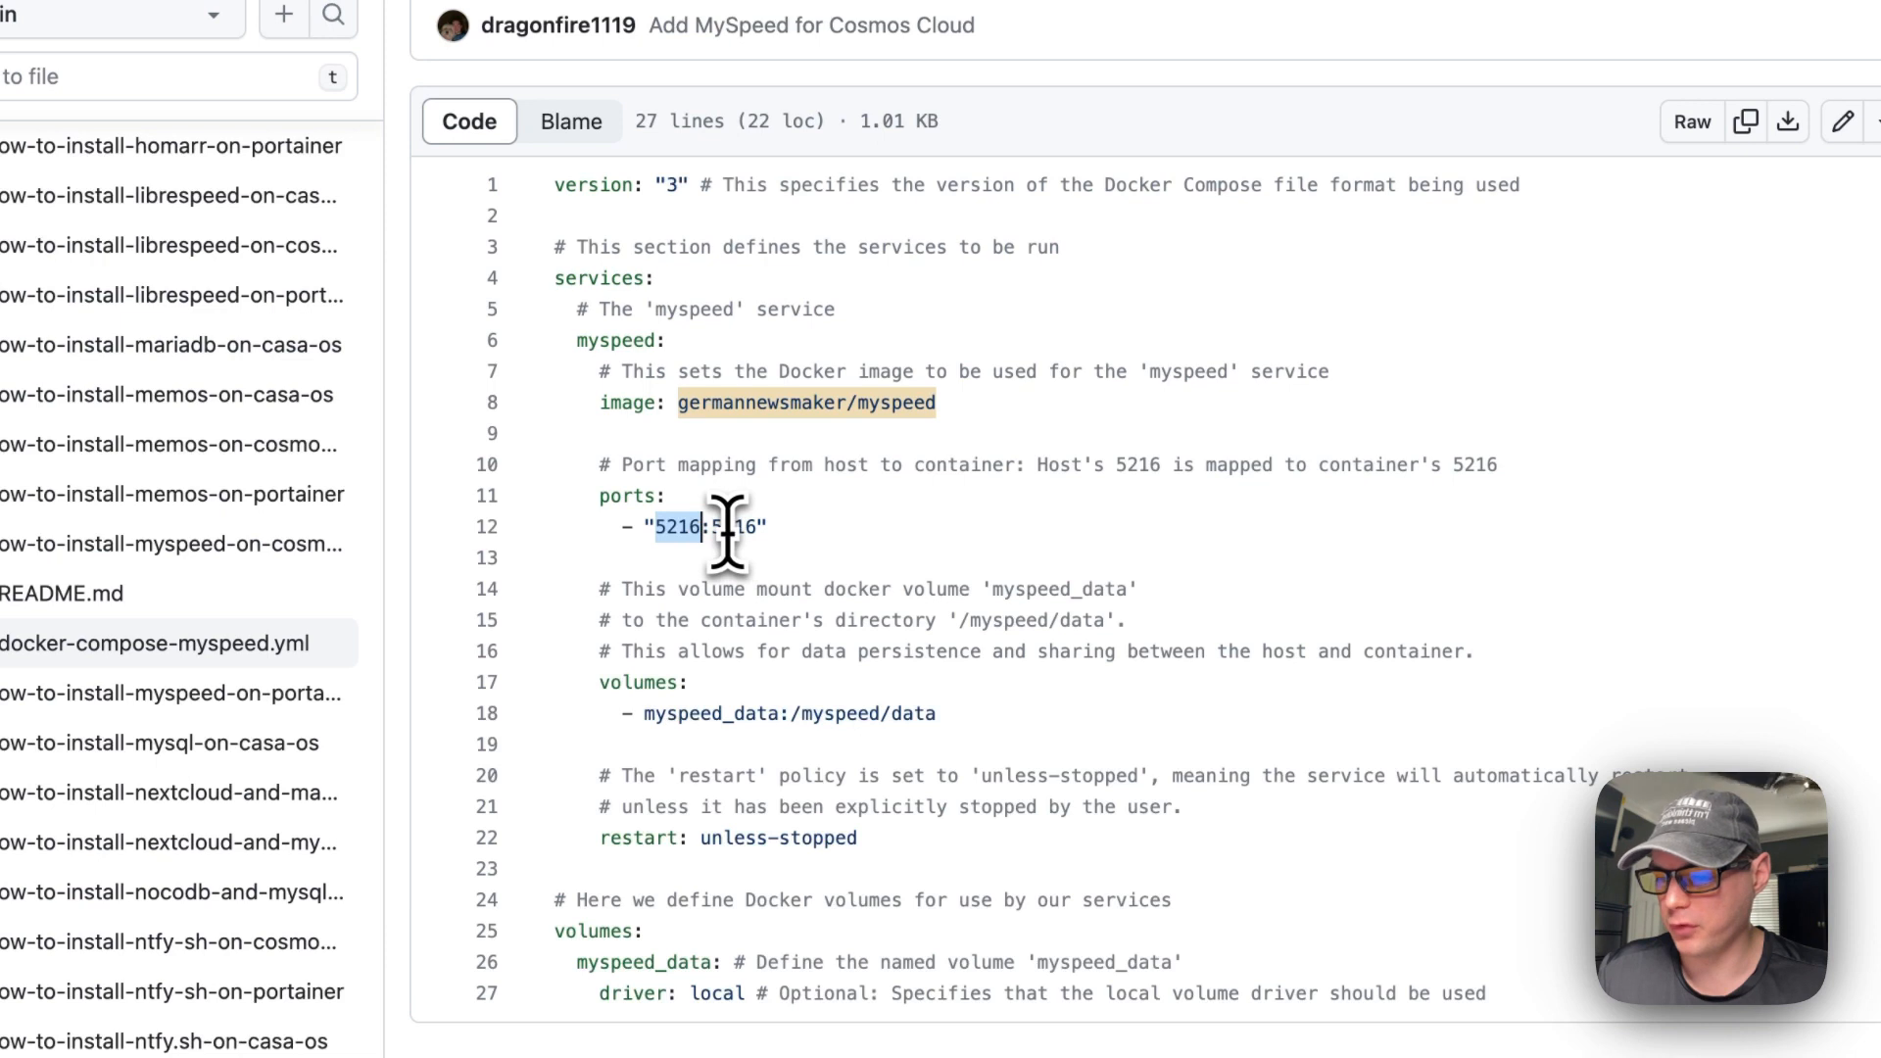
pyautogui.moveTo(713, 527); pyautogui.dragTo(880, 501)
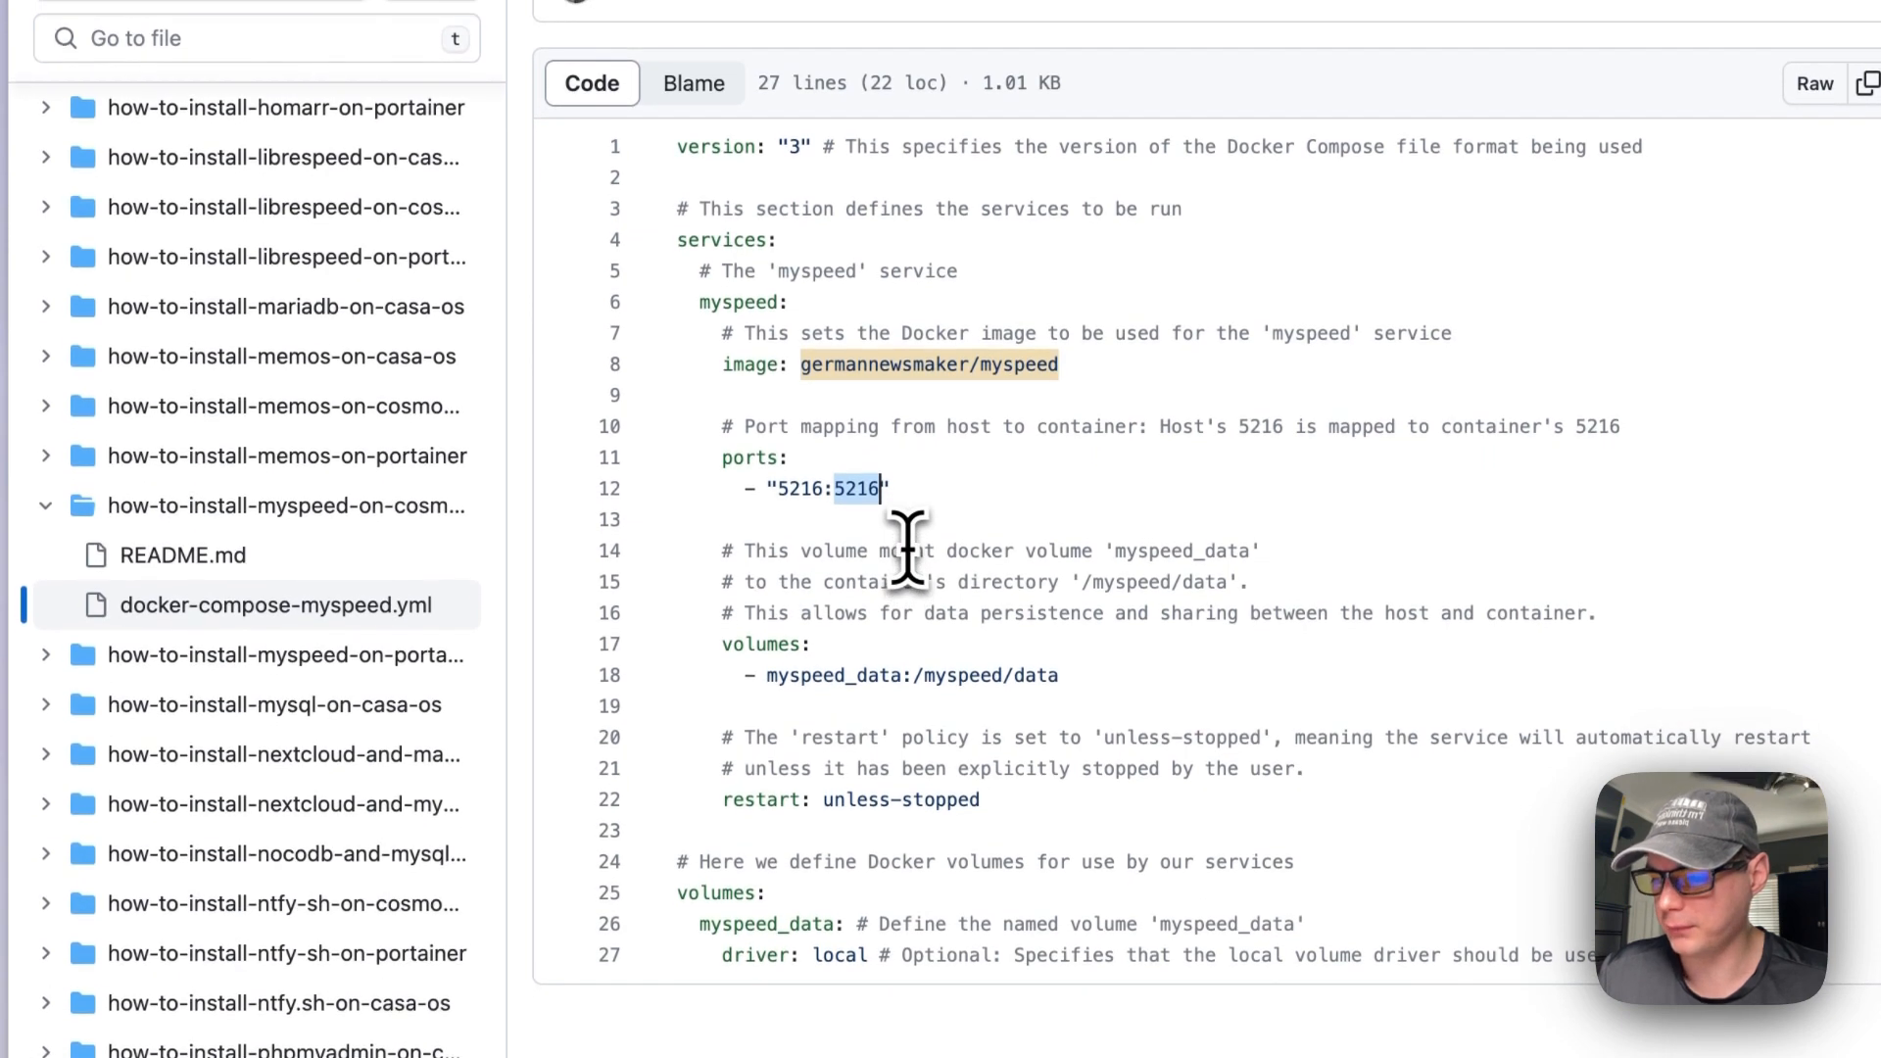
# Examine the compose file's volume mount, named volume definition with its driver, and restart policy.
pyautogui.moveTo(730, 556); pyautogui.dragTo(1138, 670)
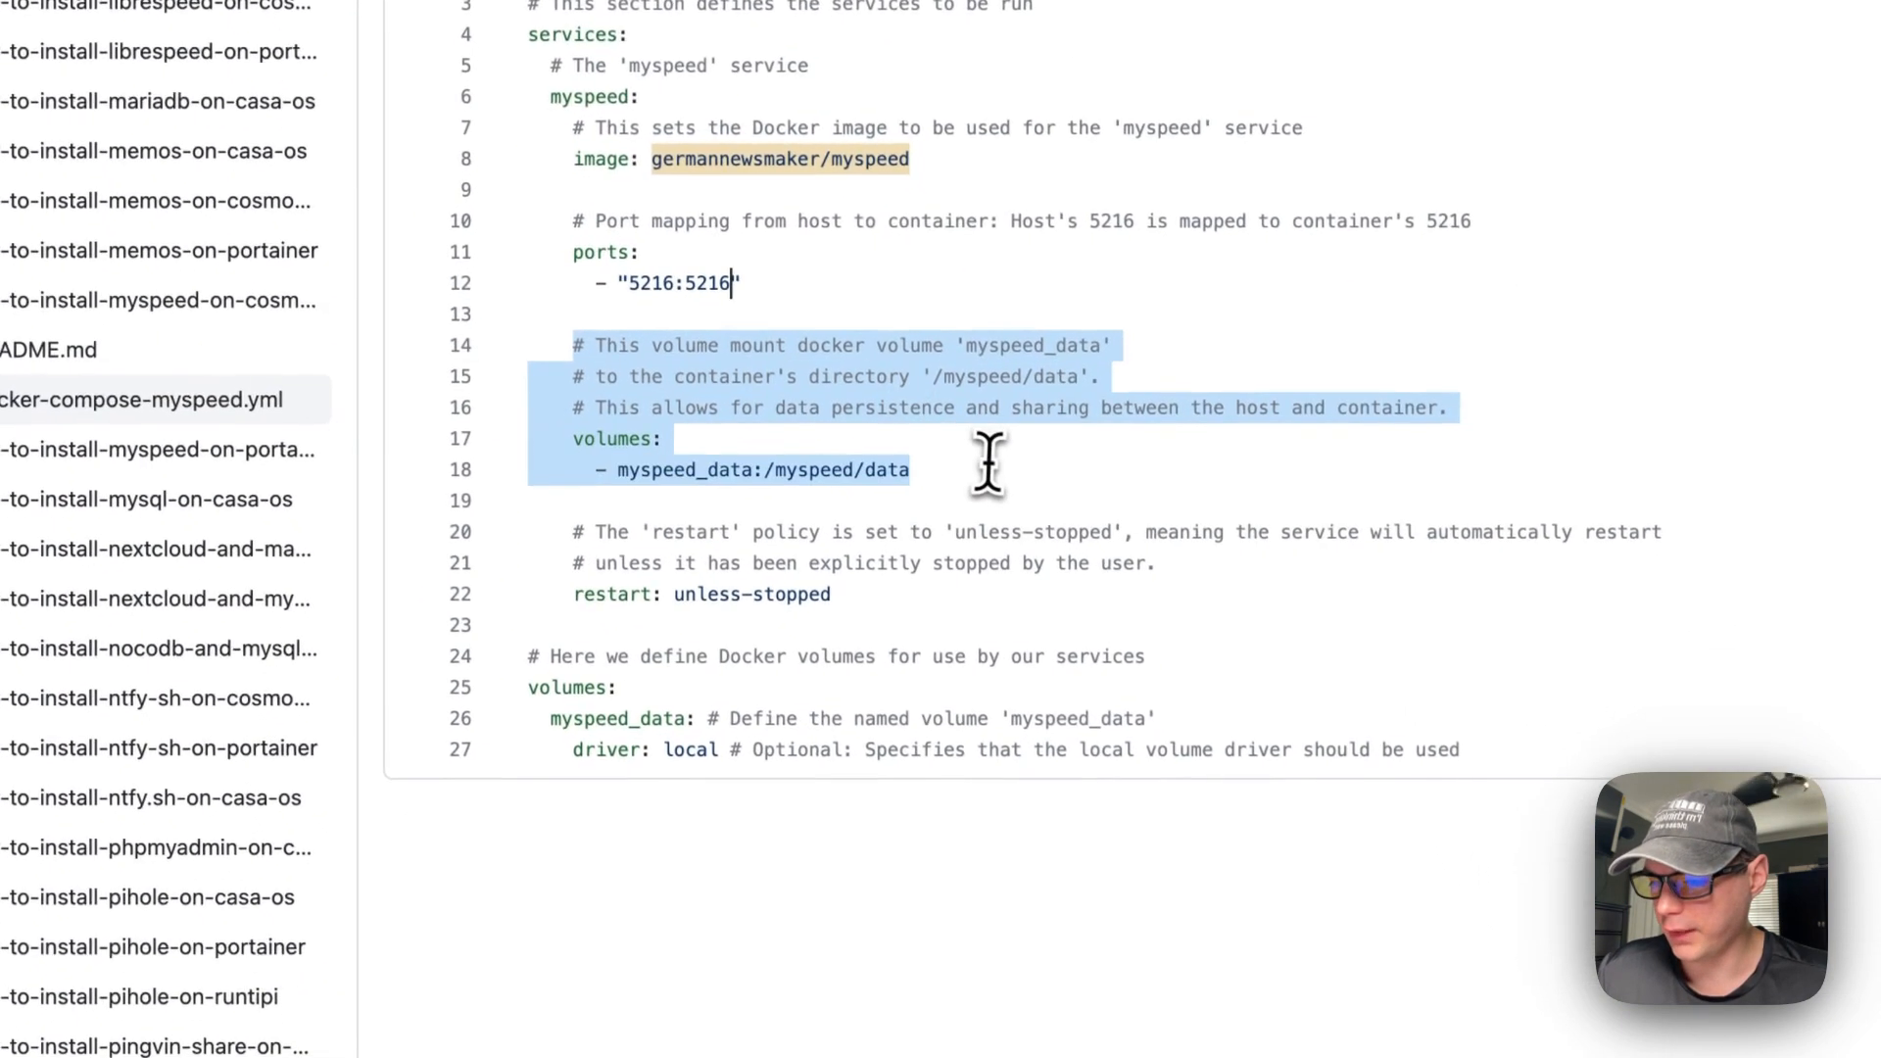
pyautogui.click(662, 468)
pyautogui.moveTo(529, 684); pyautogui.dragTo(754, 759)
pyautogui.click(684, 756)
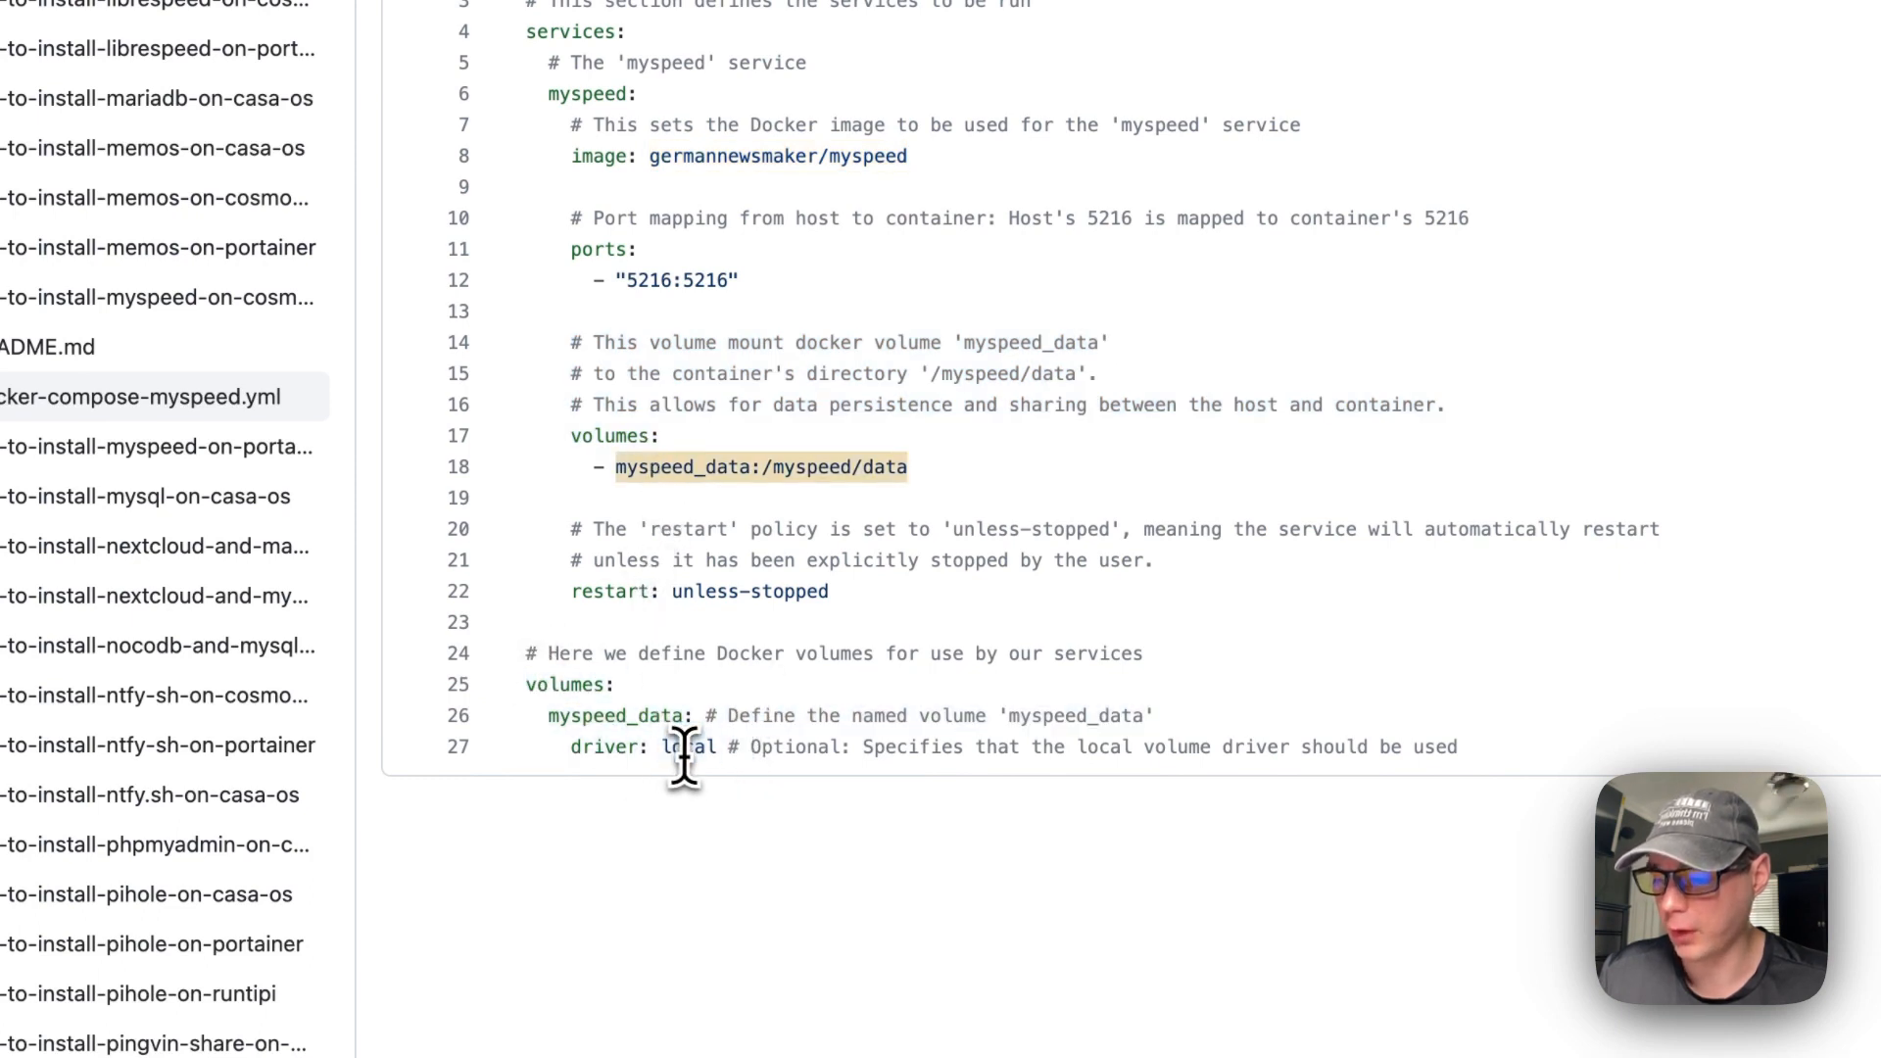
pyautogui.click(763, 466)
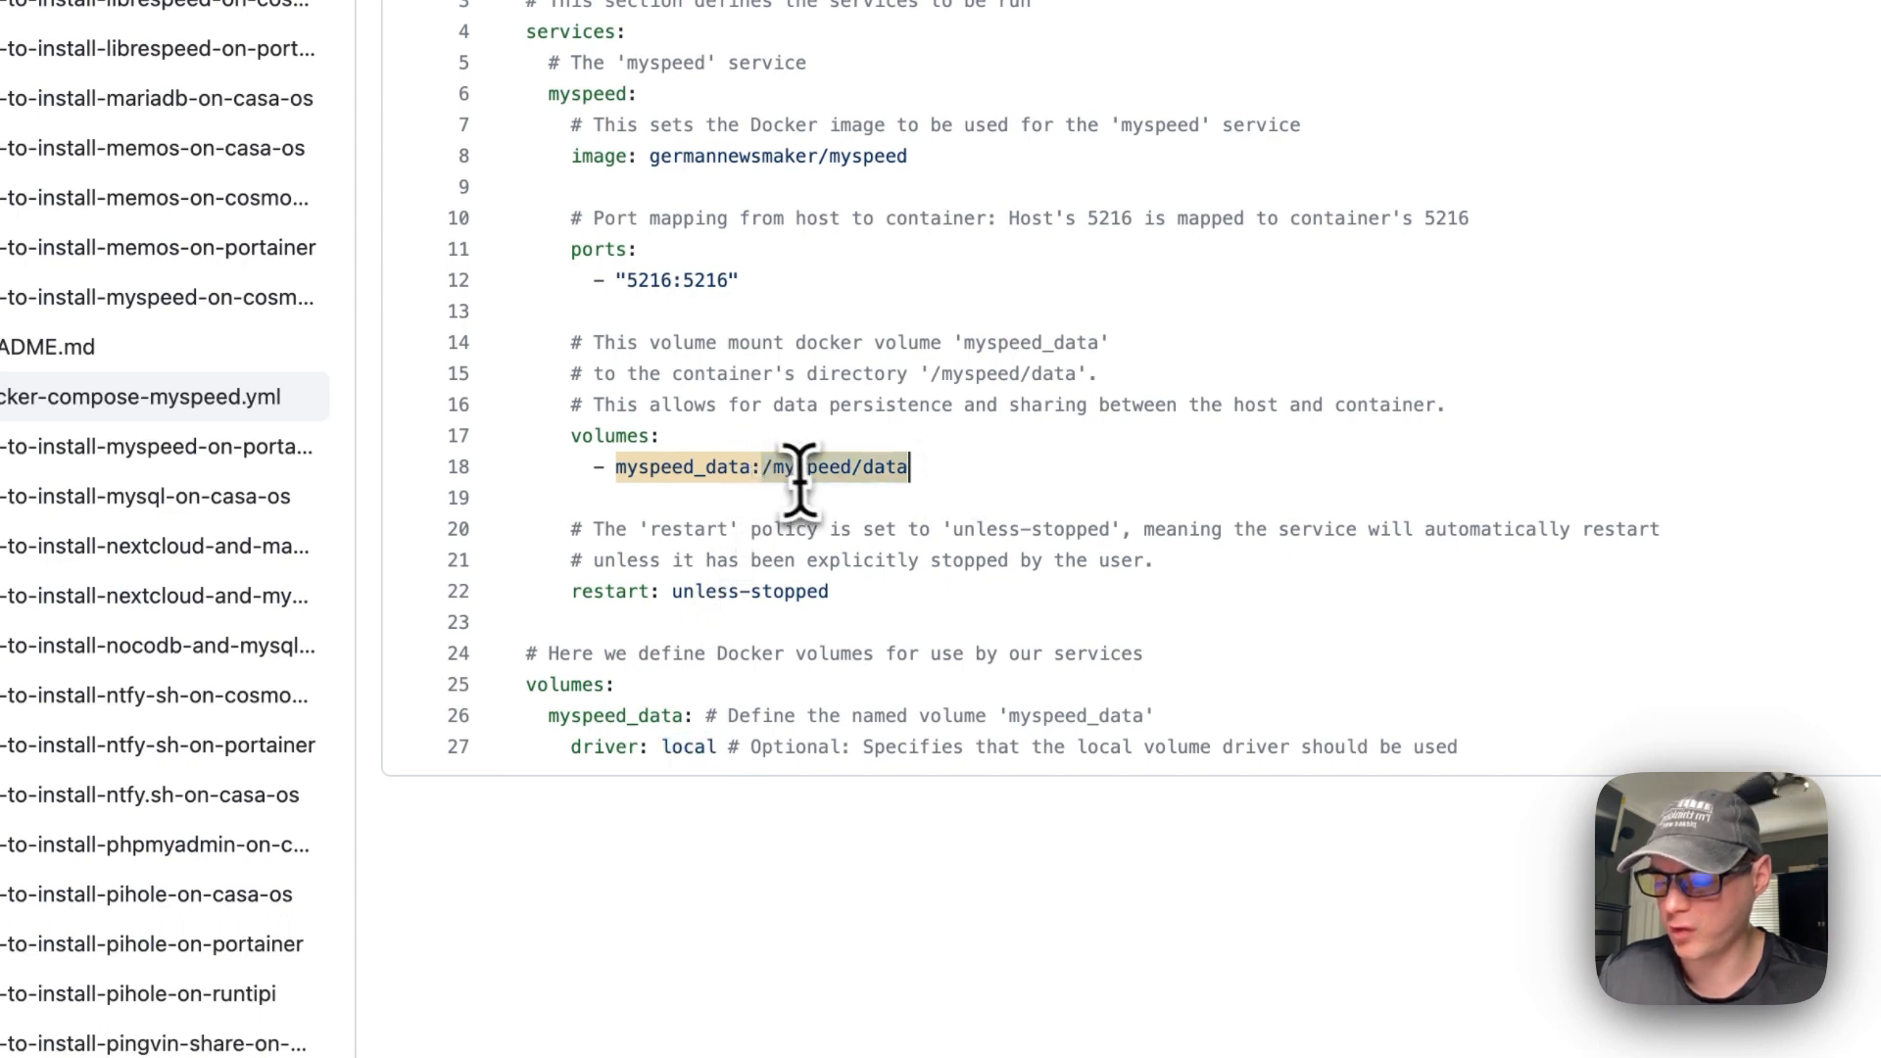
pyautogui.doubleClick(662, 475)
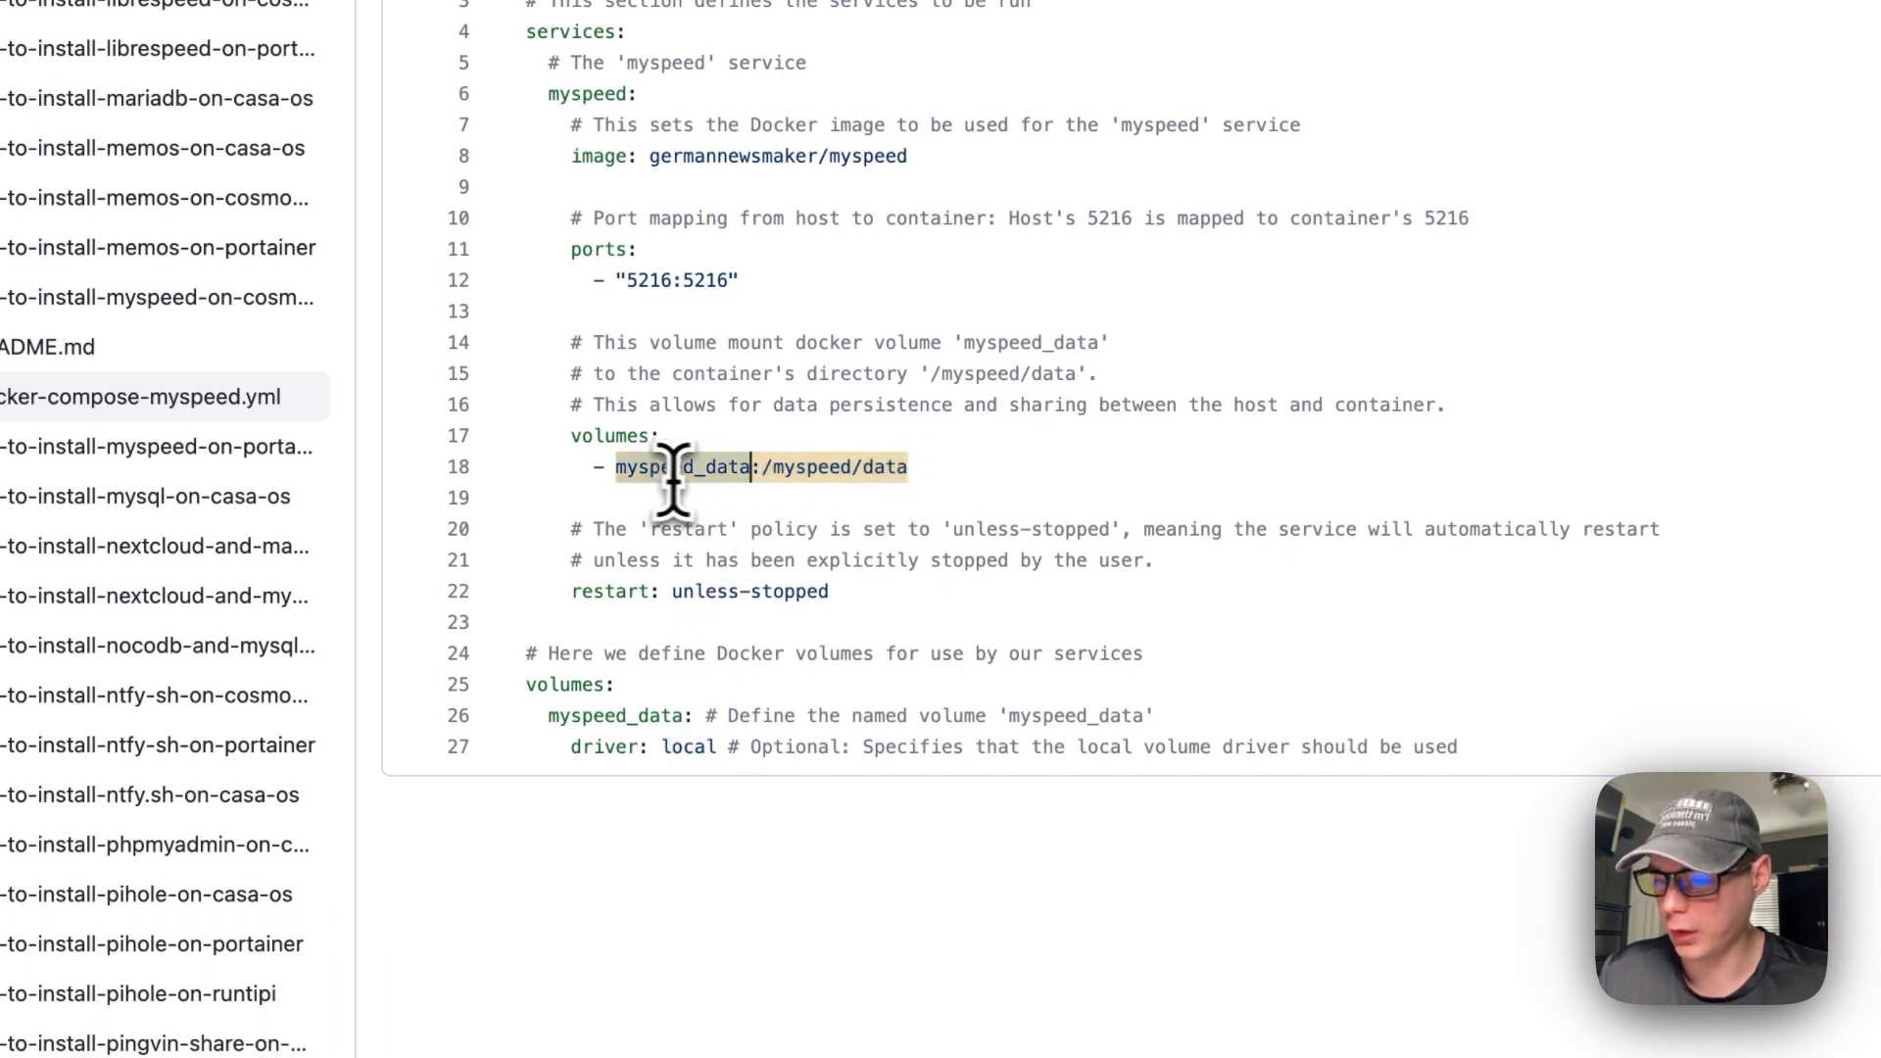
pyautogui.moveTo(765, 478); pyautogui.dragTo(954, 477)
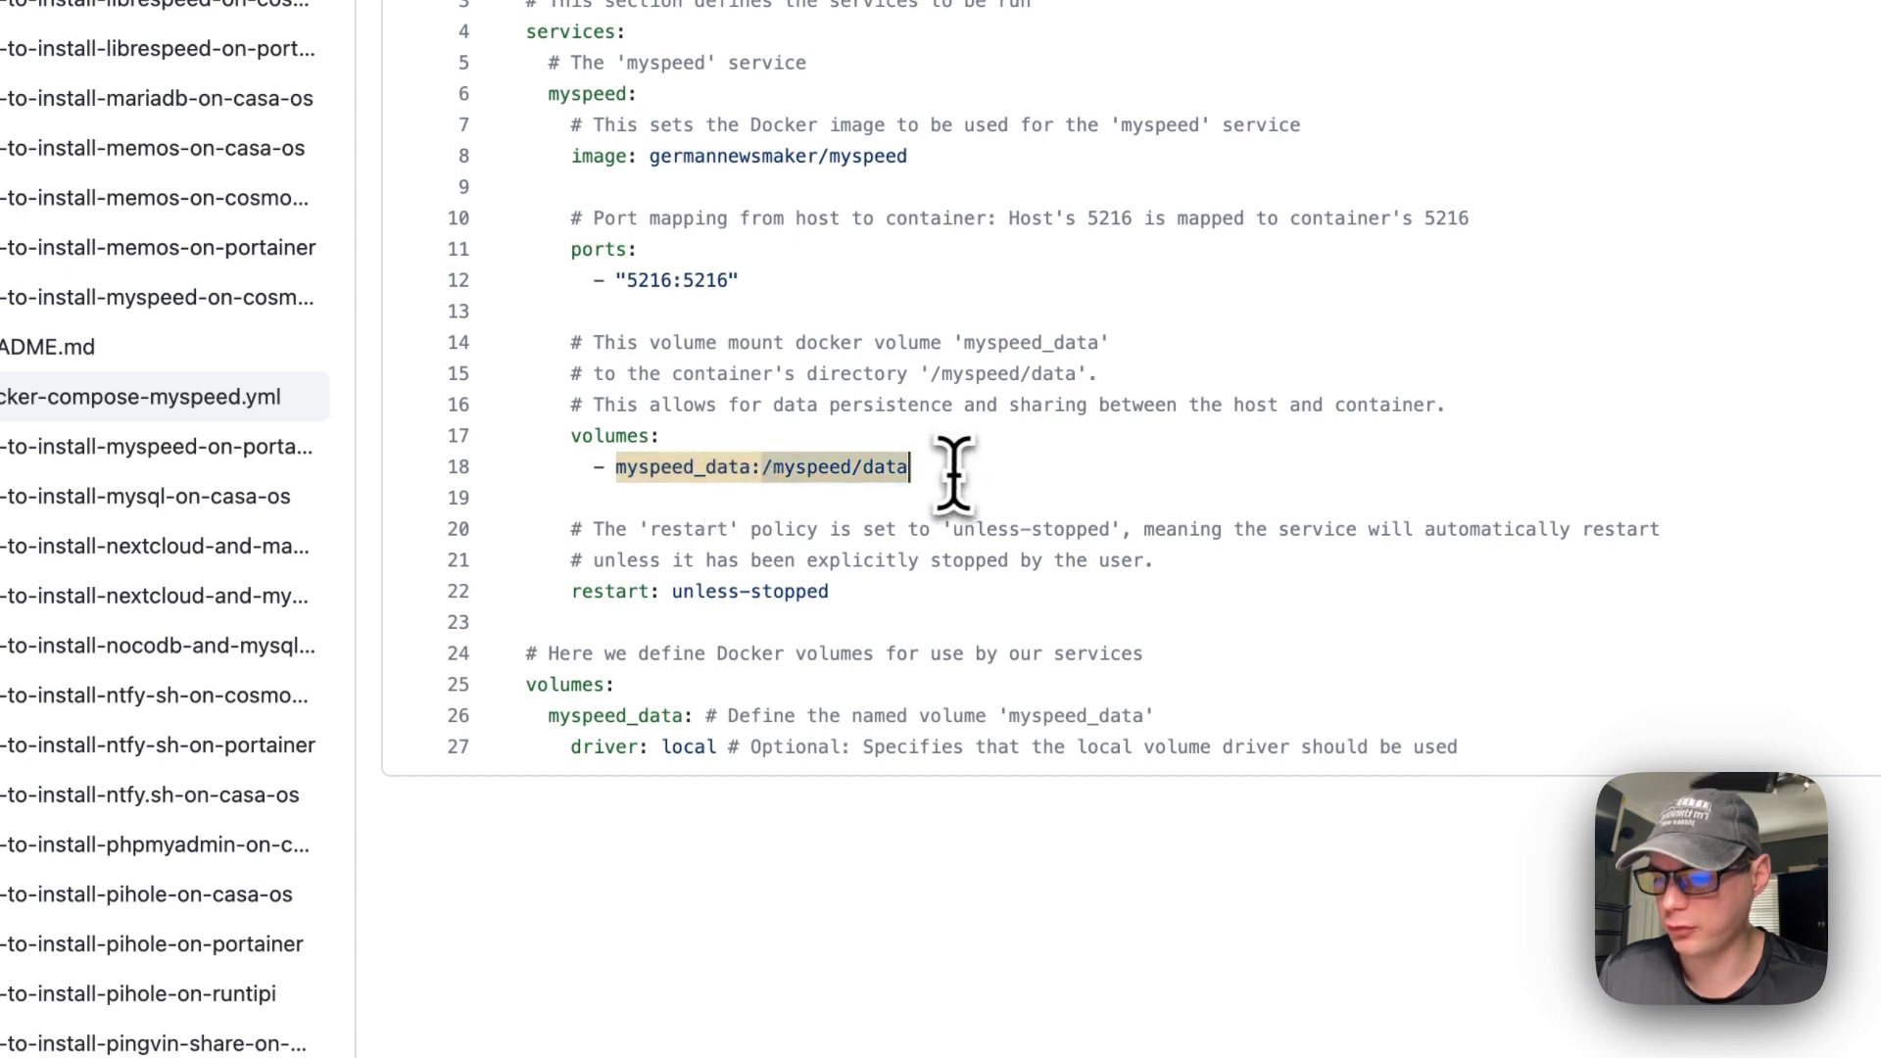
pyautogui.moveTo(576, 591); pyautogui.dragTo(895, 591)
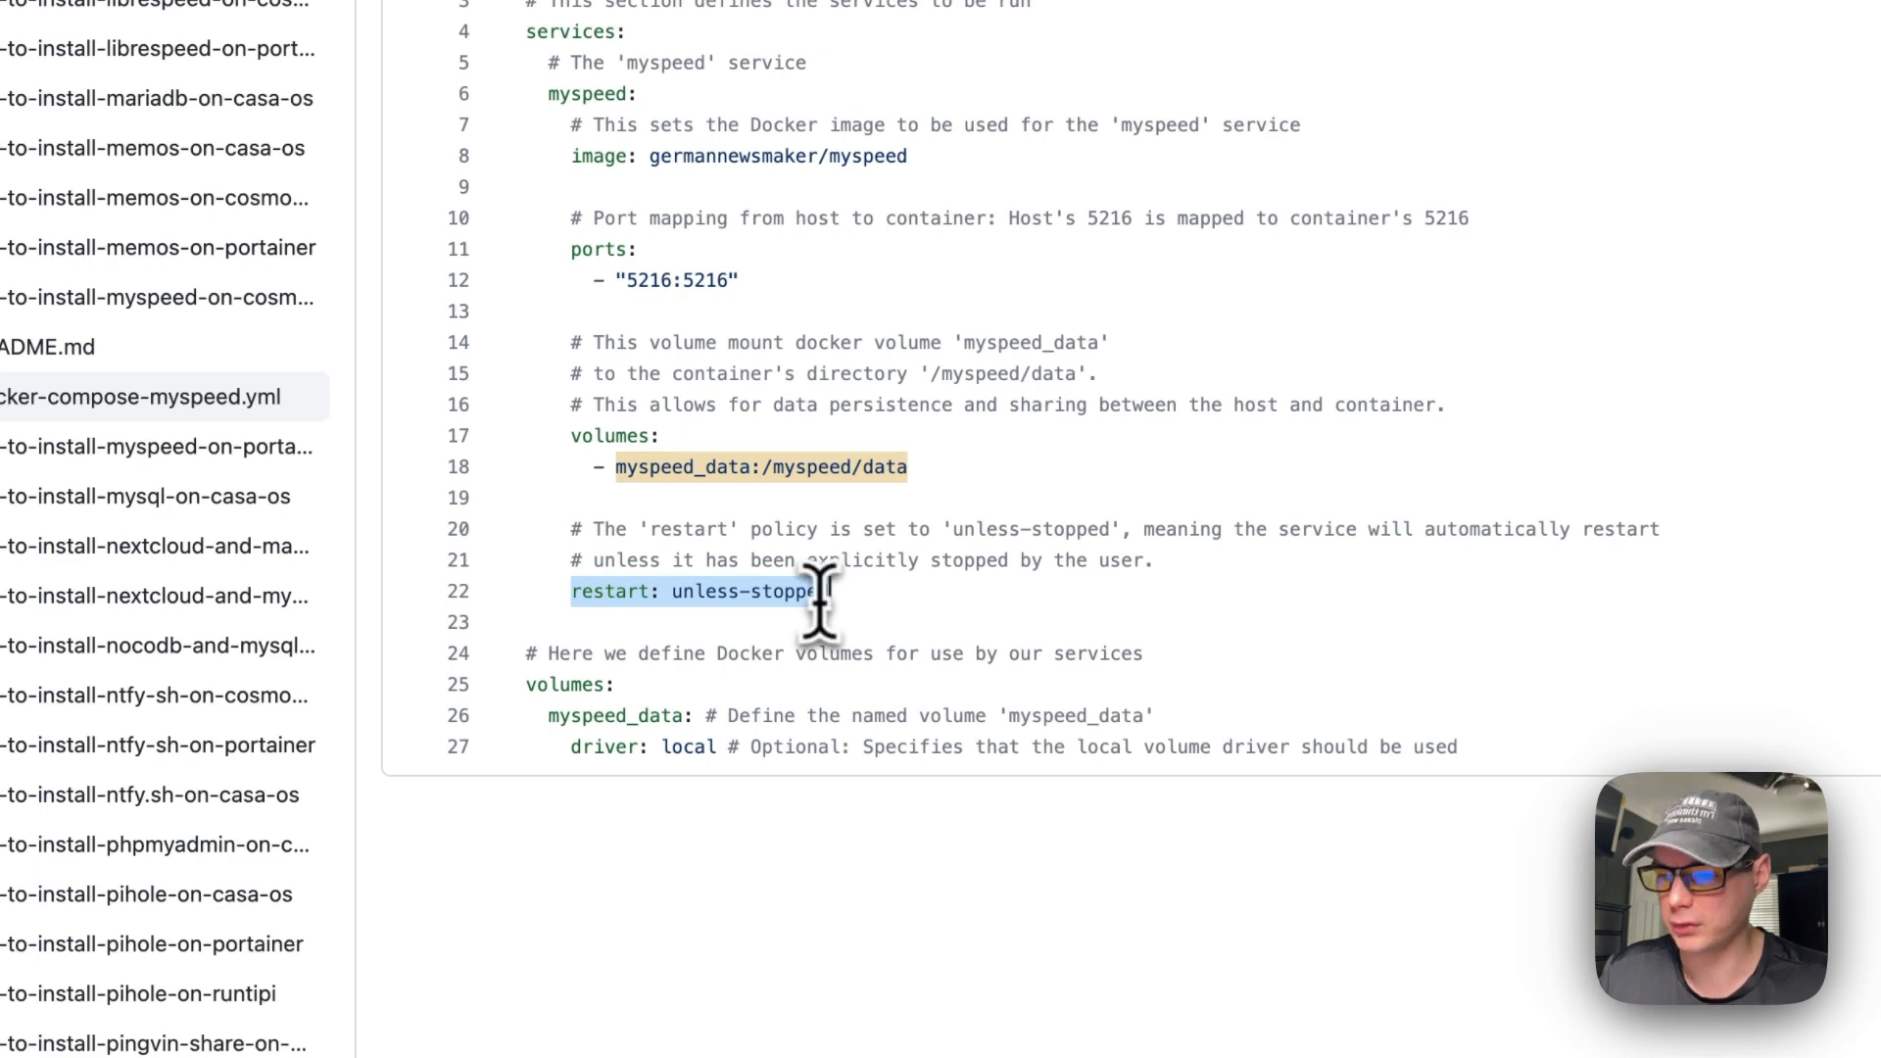
pyautogui.click(1098, 342)
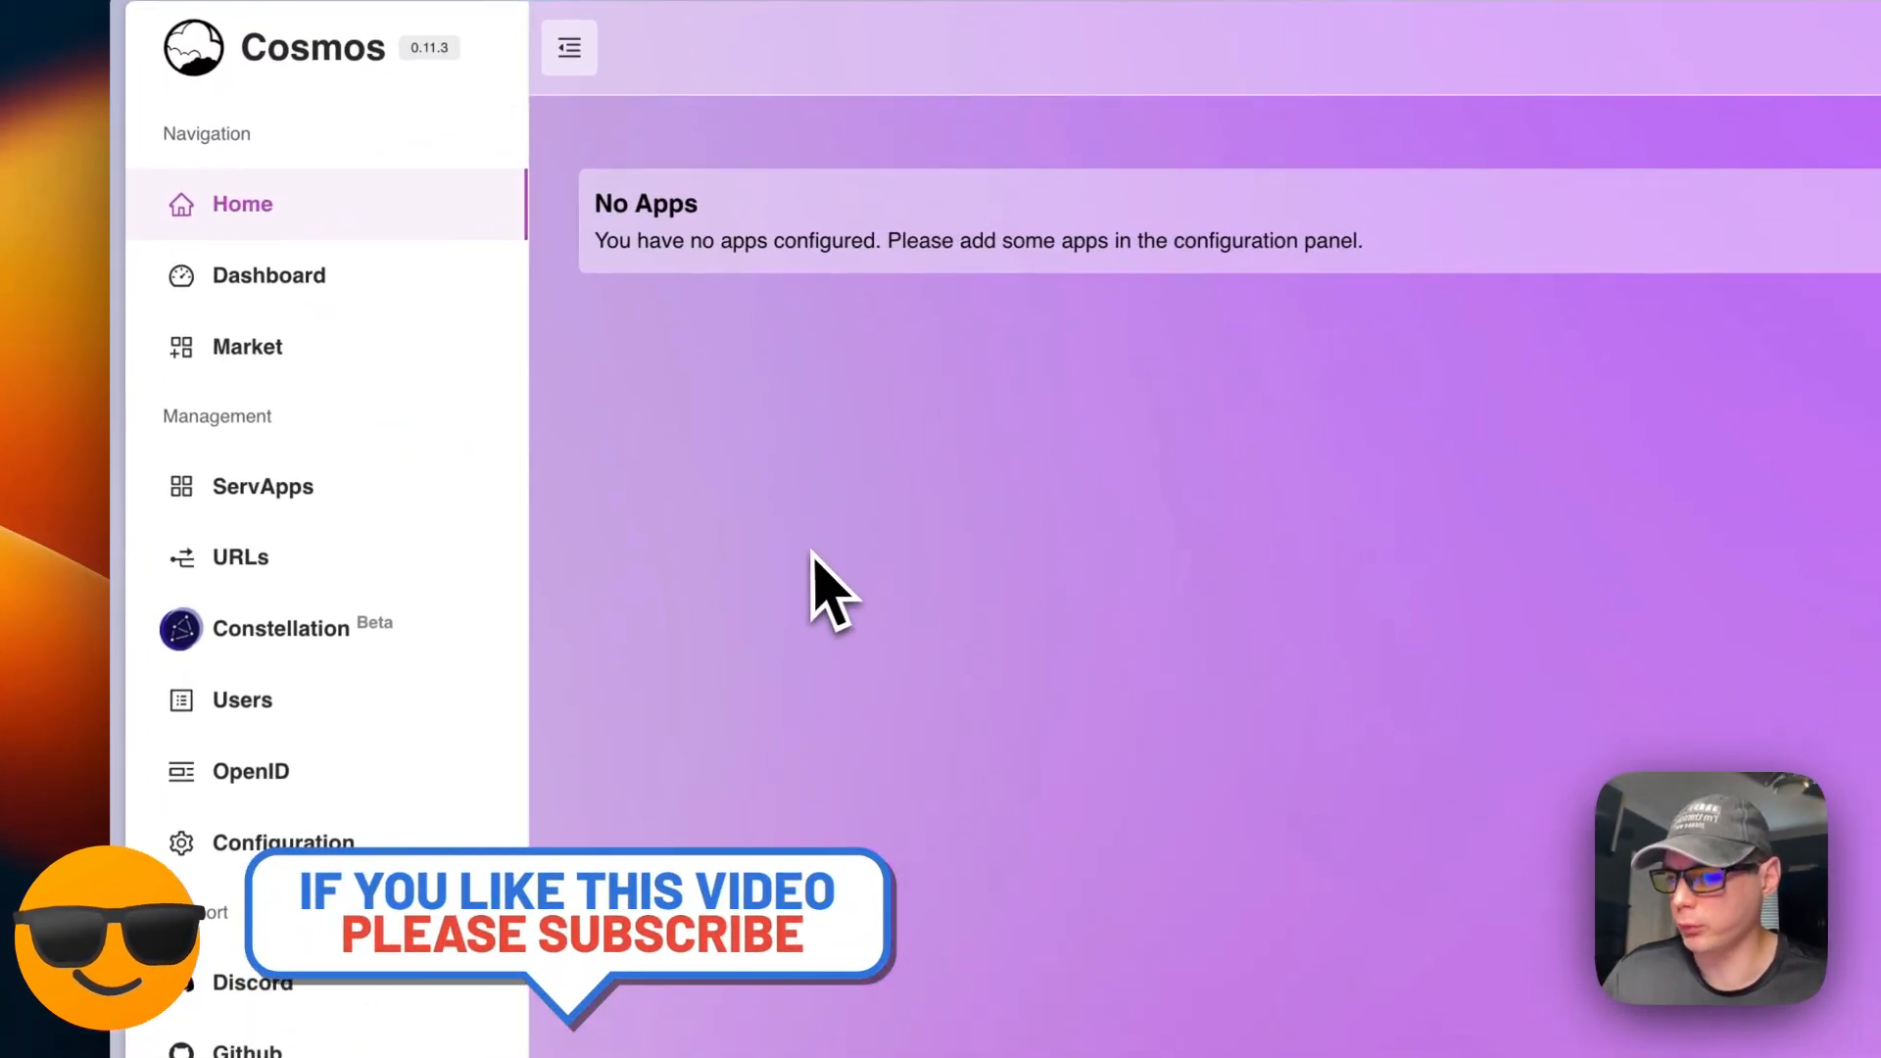
# In Cosmos ServApps, import the pasted MySpeed compose file and create the myspeed service from it.
pyautogui.click(256, 490)
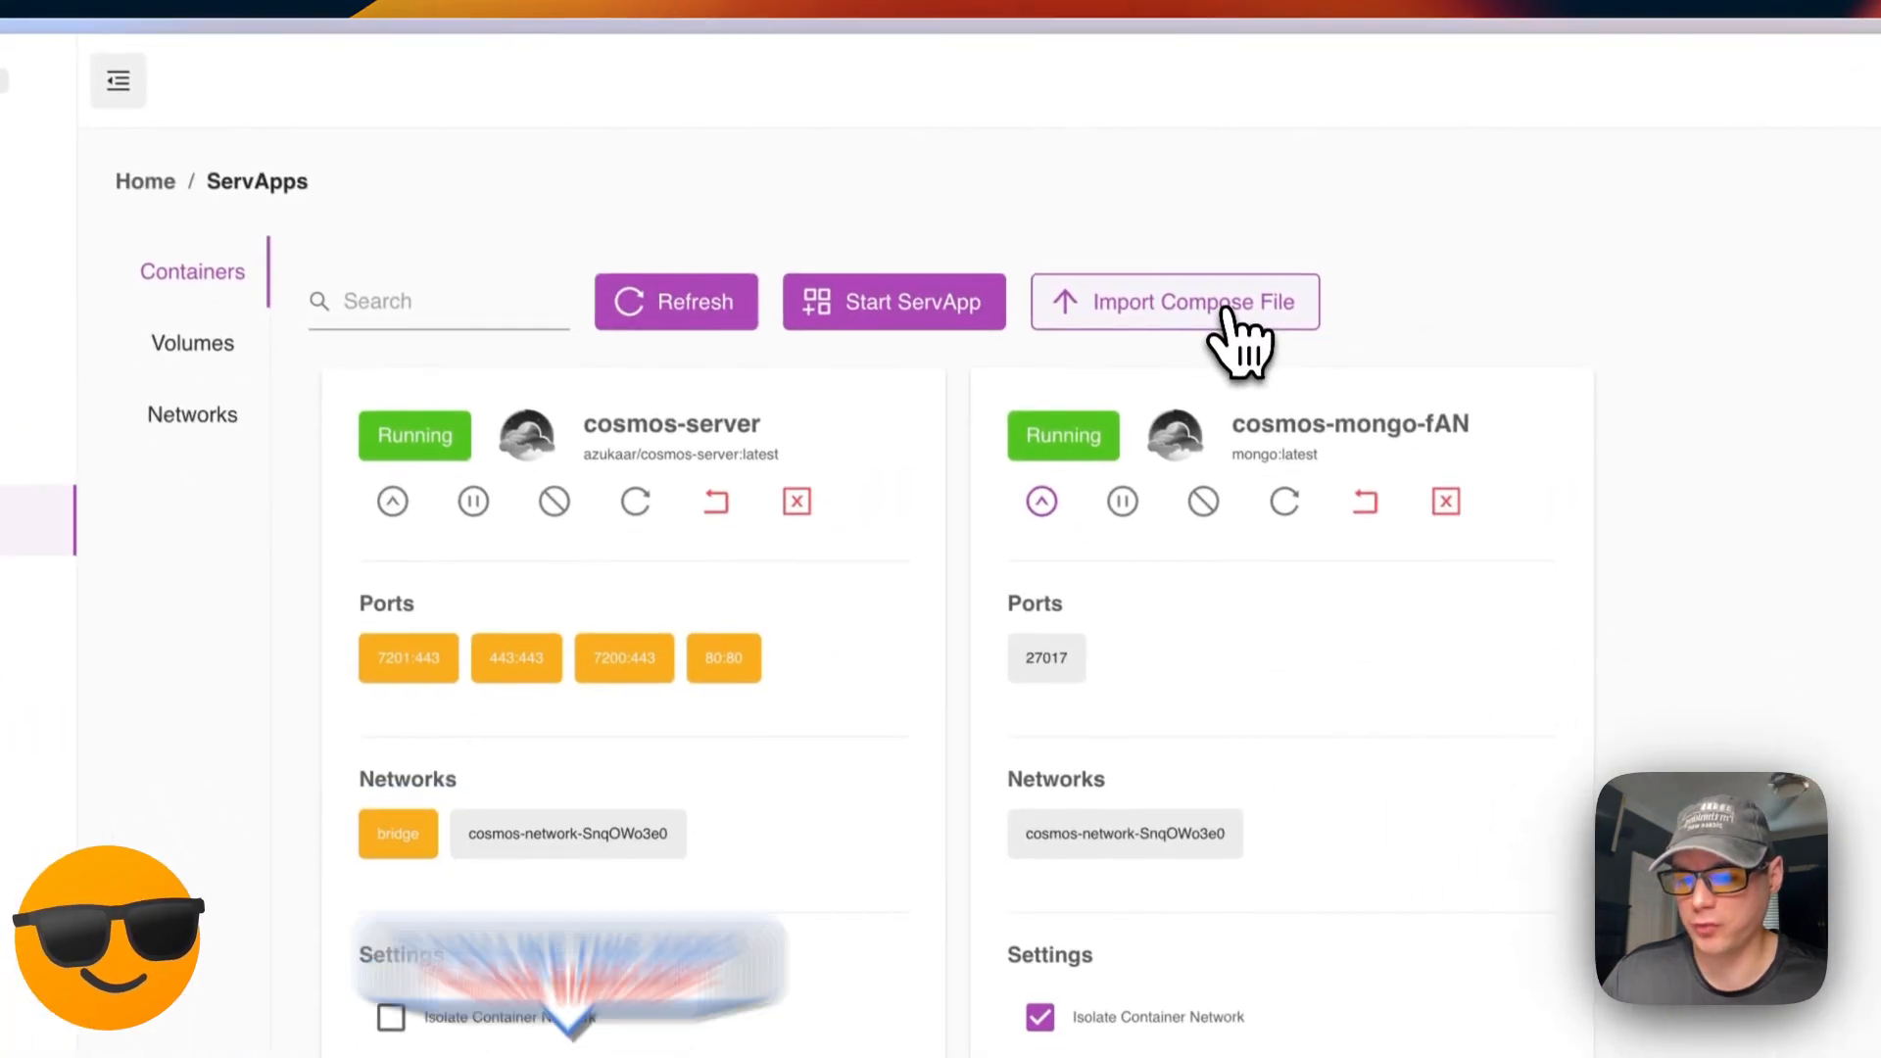
pyautogui.click(1226, 312)
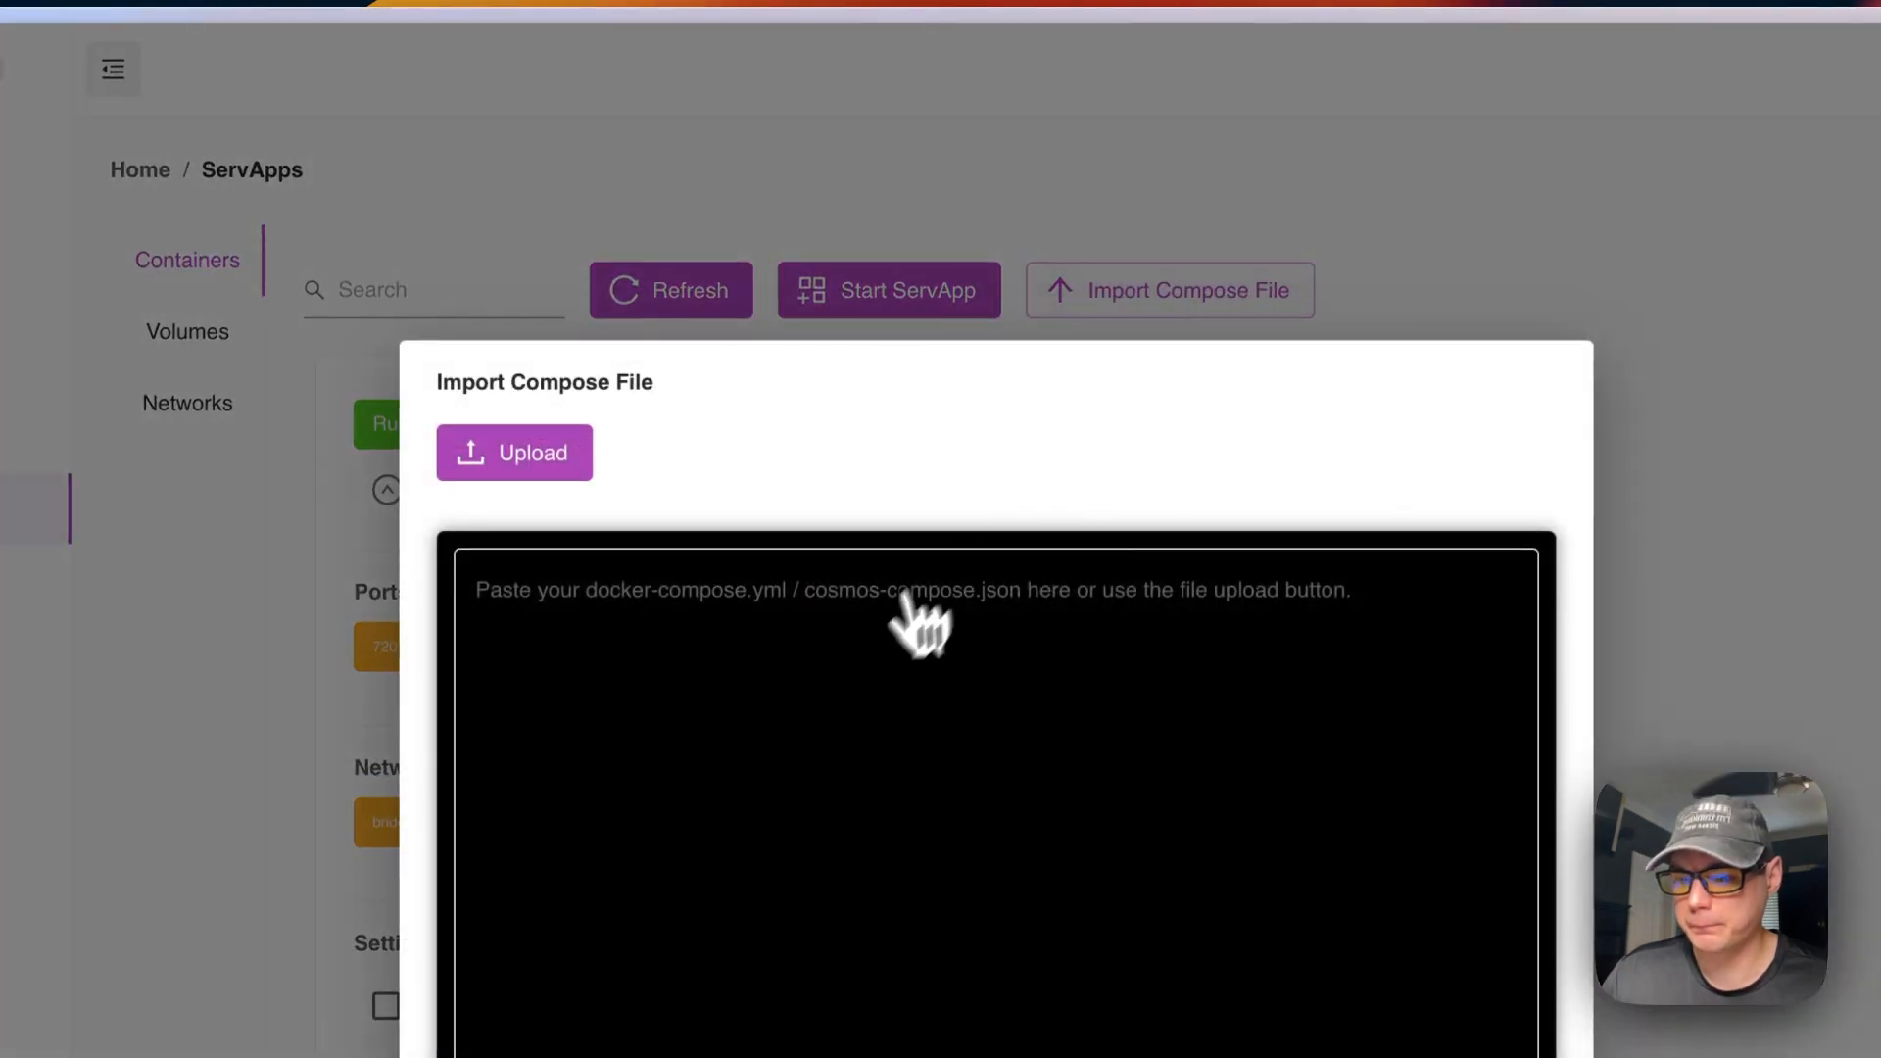
pyautogui.press('super+v')
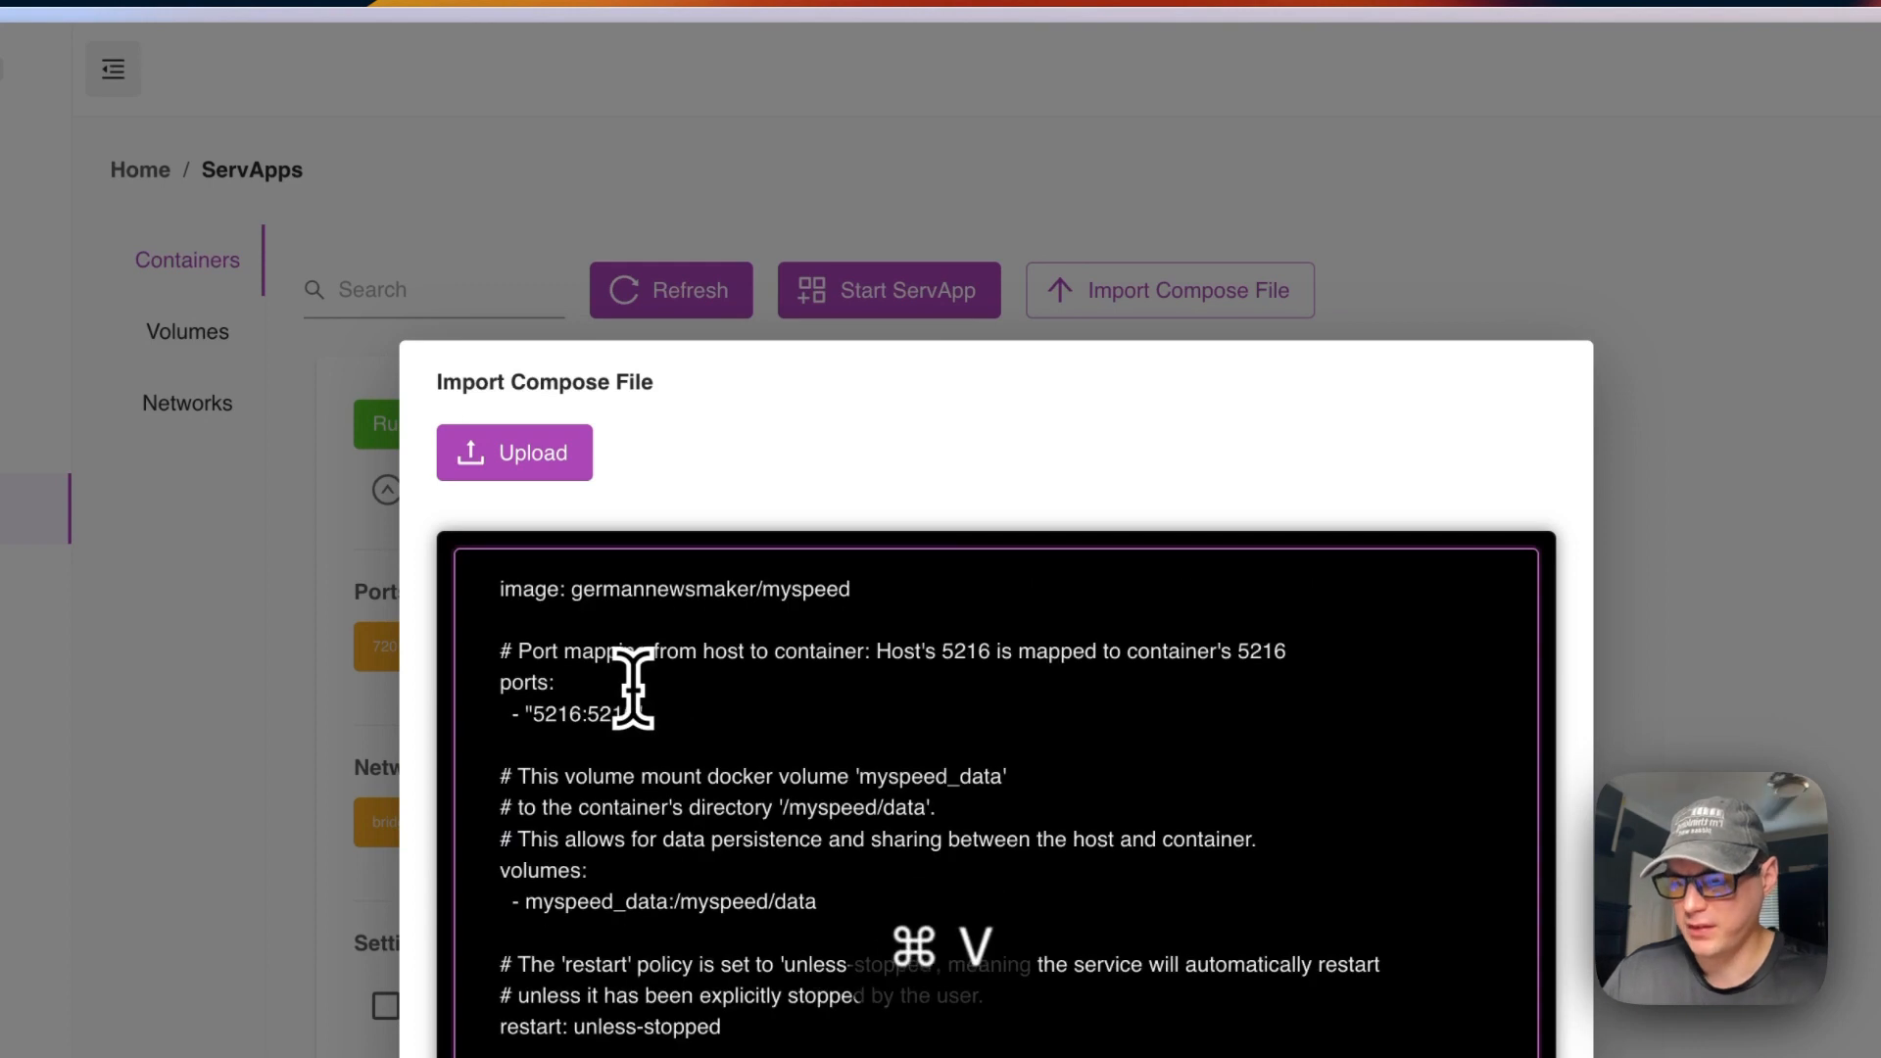
pyautogui.scroll(5, 766, 730)
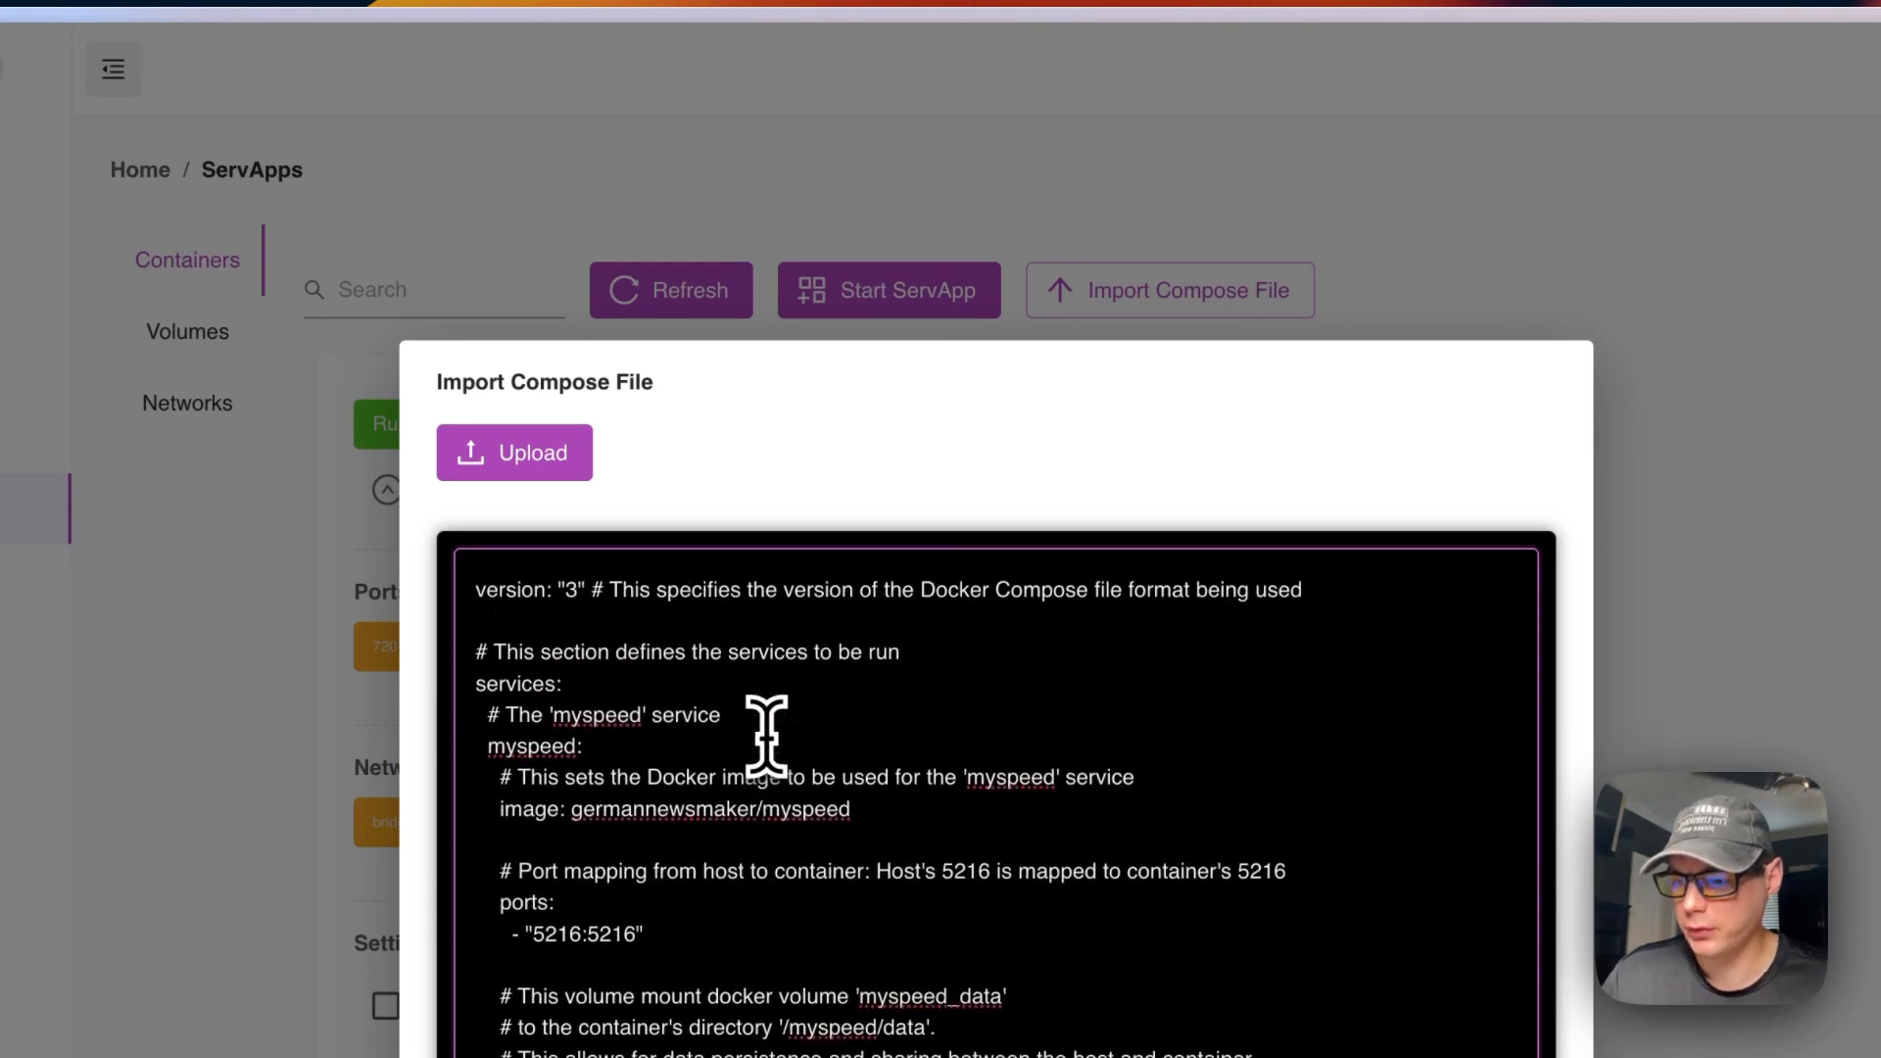
pyautogui.scroll(-4, 766, 734)
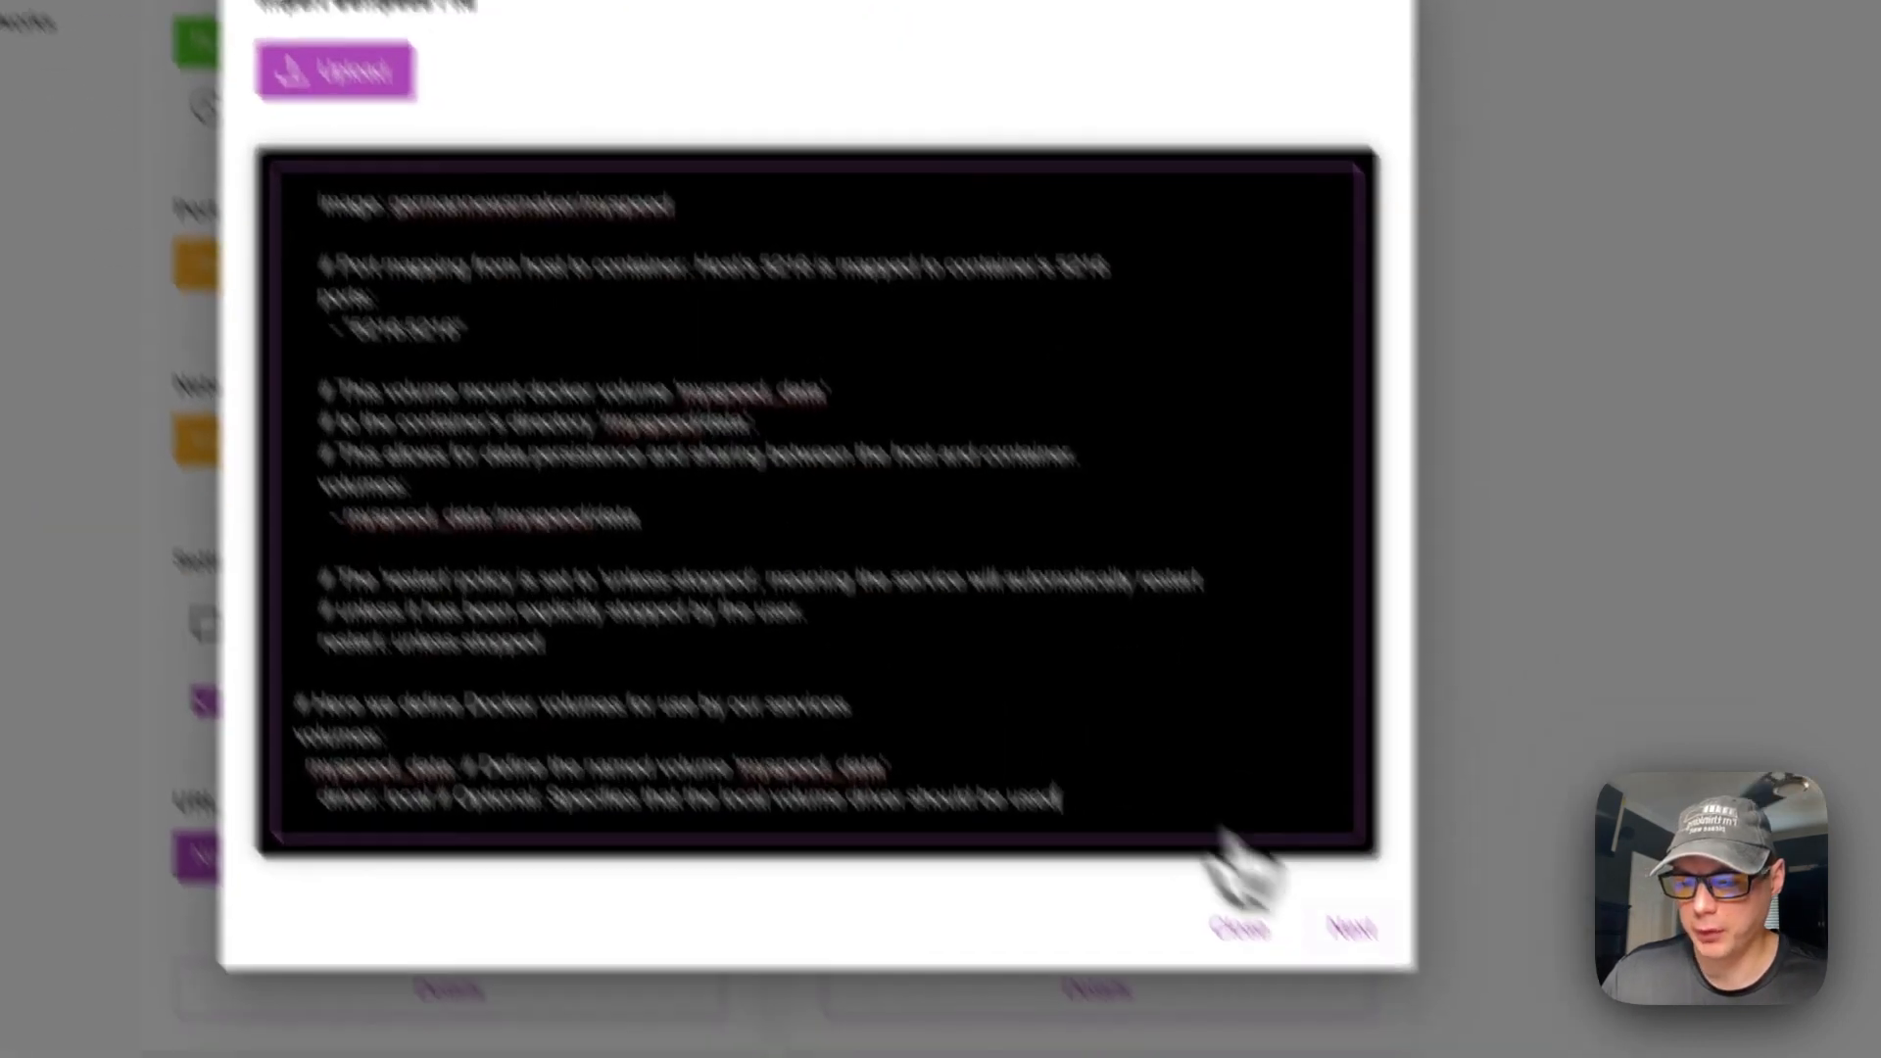
pyautogui.click(1531, 1057)
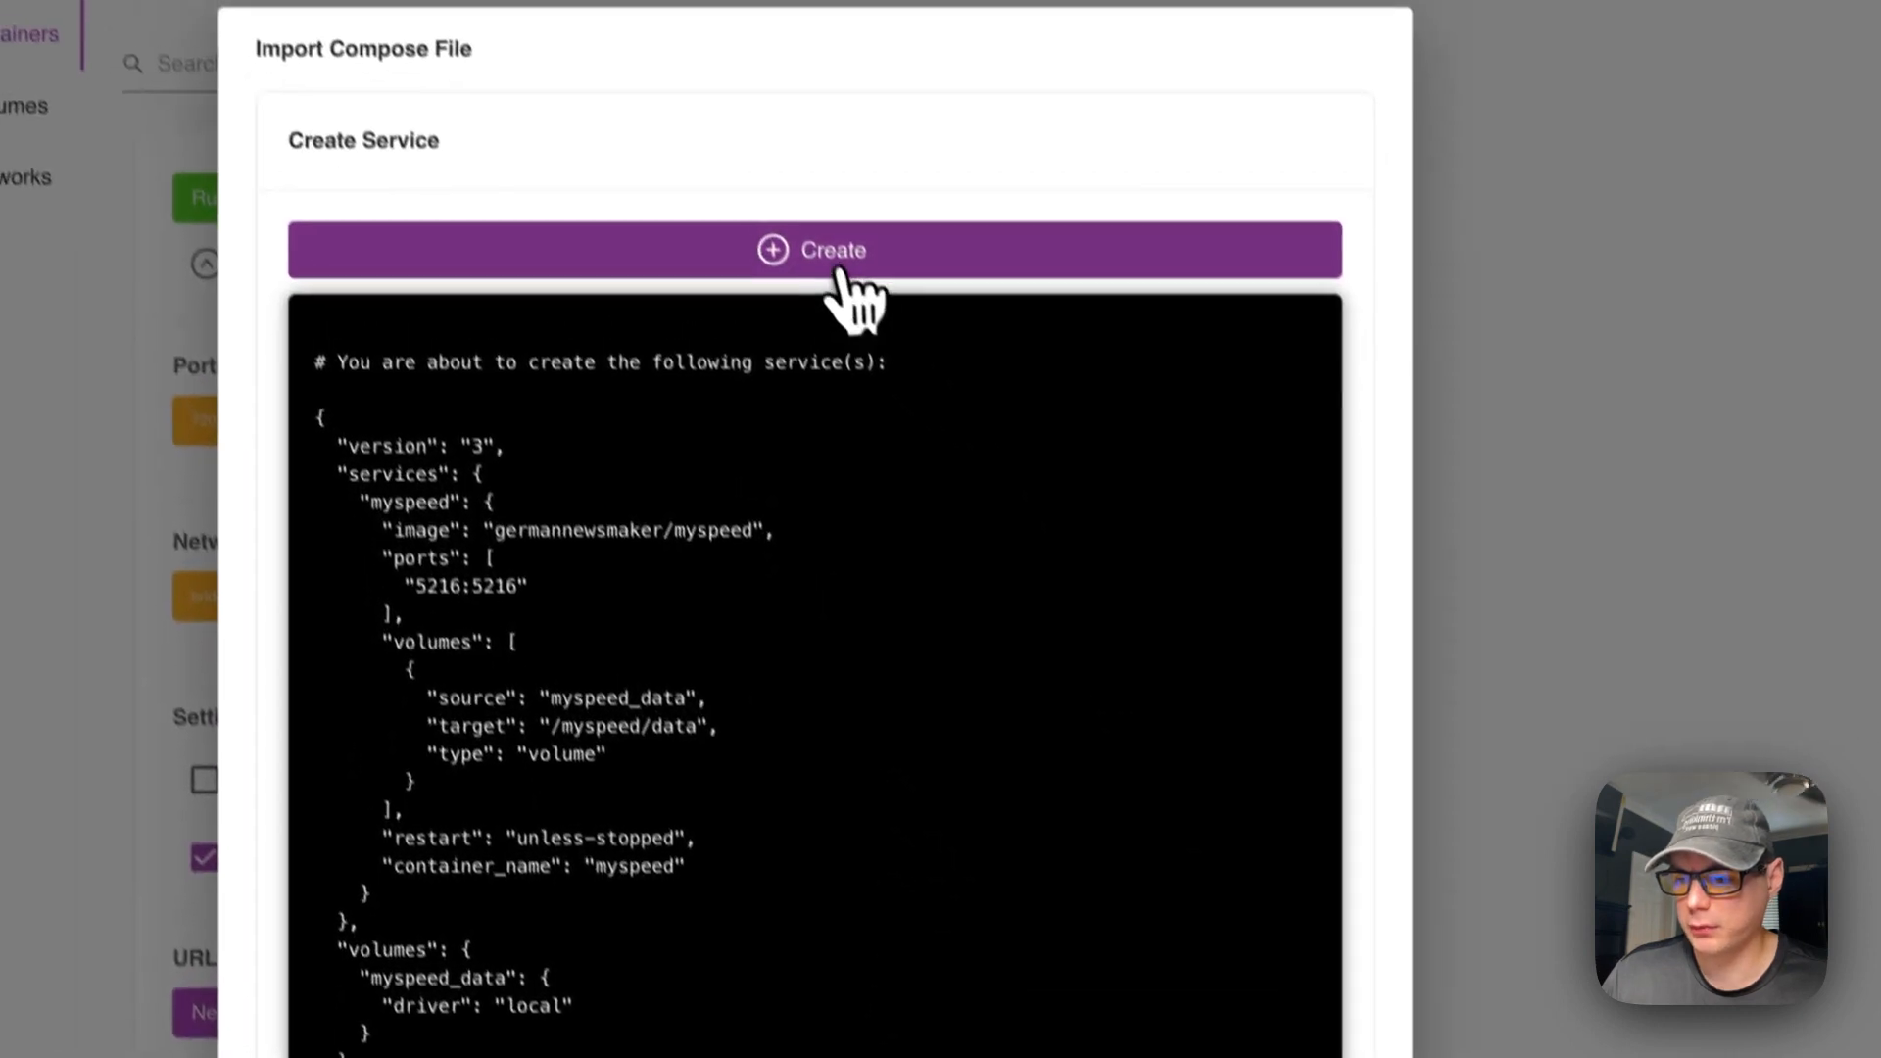
pyautogui.click(850, 304)
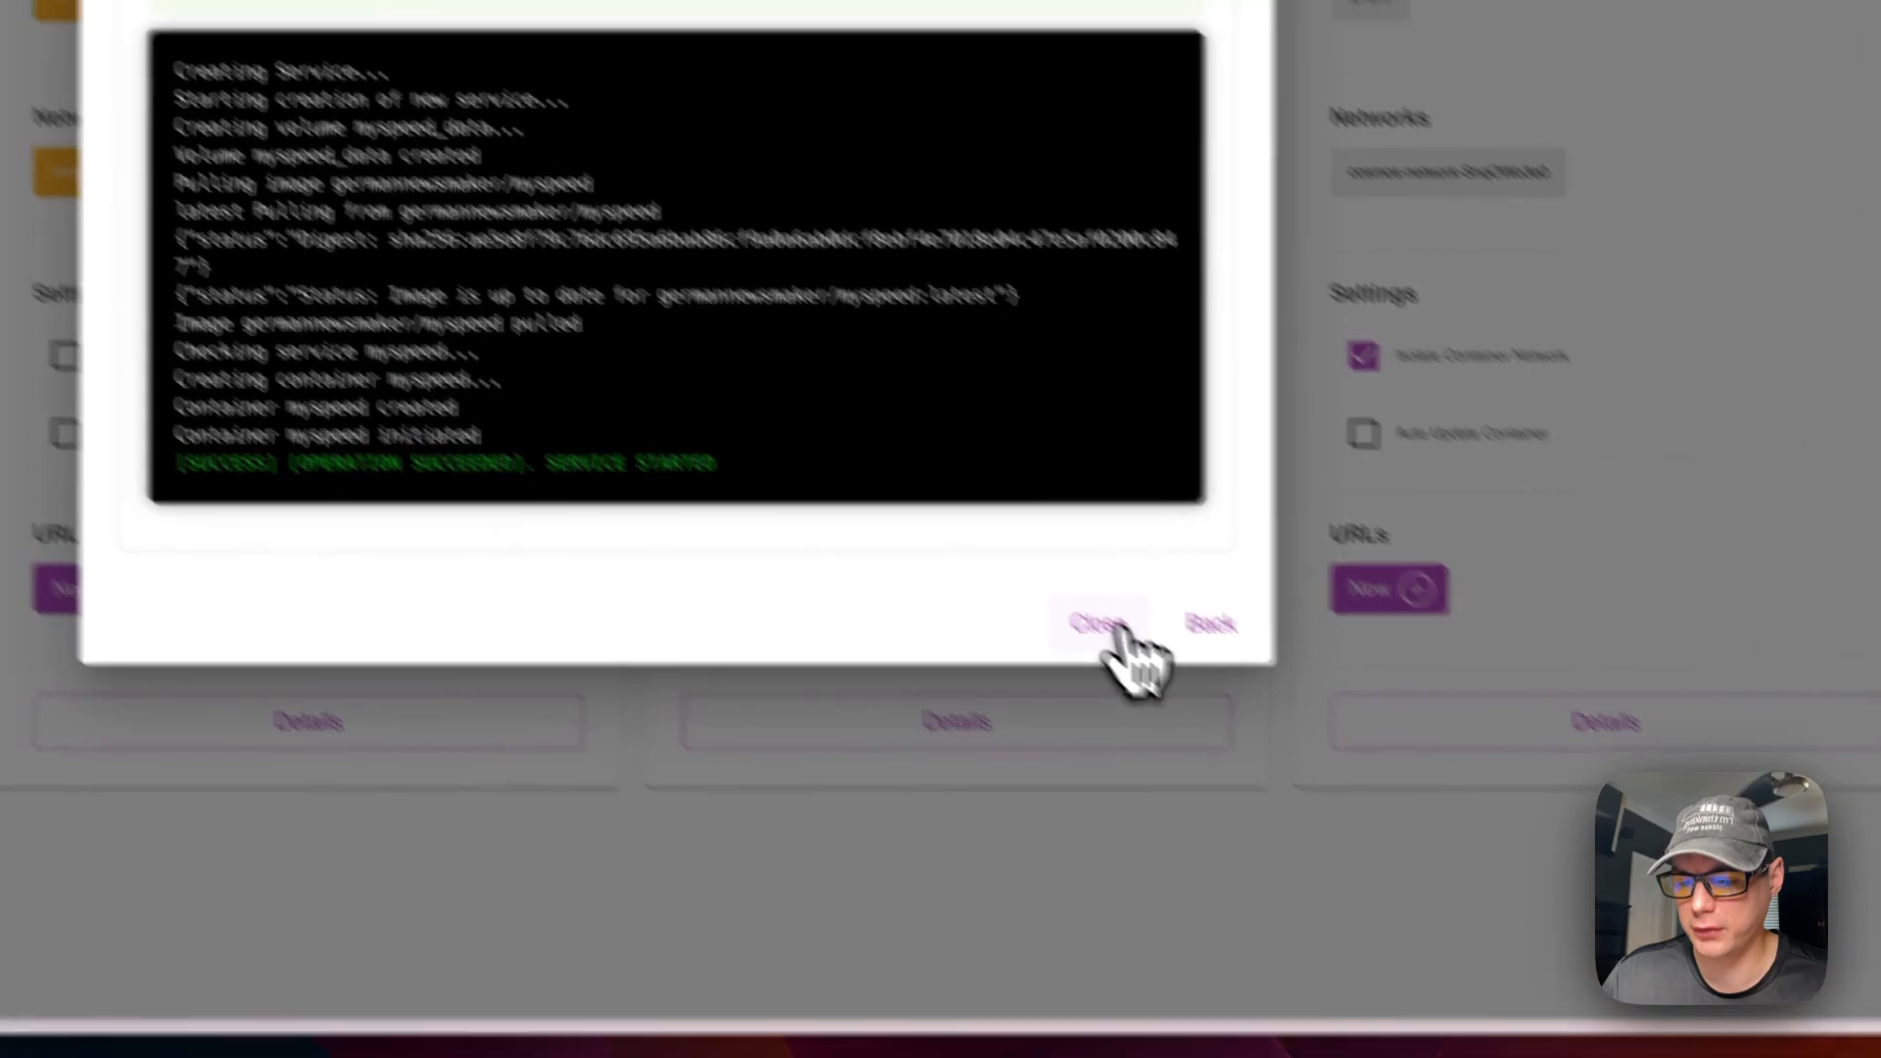
pyautogui.click(1117, 627)
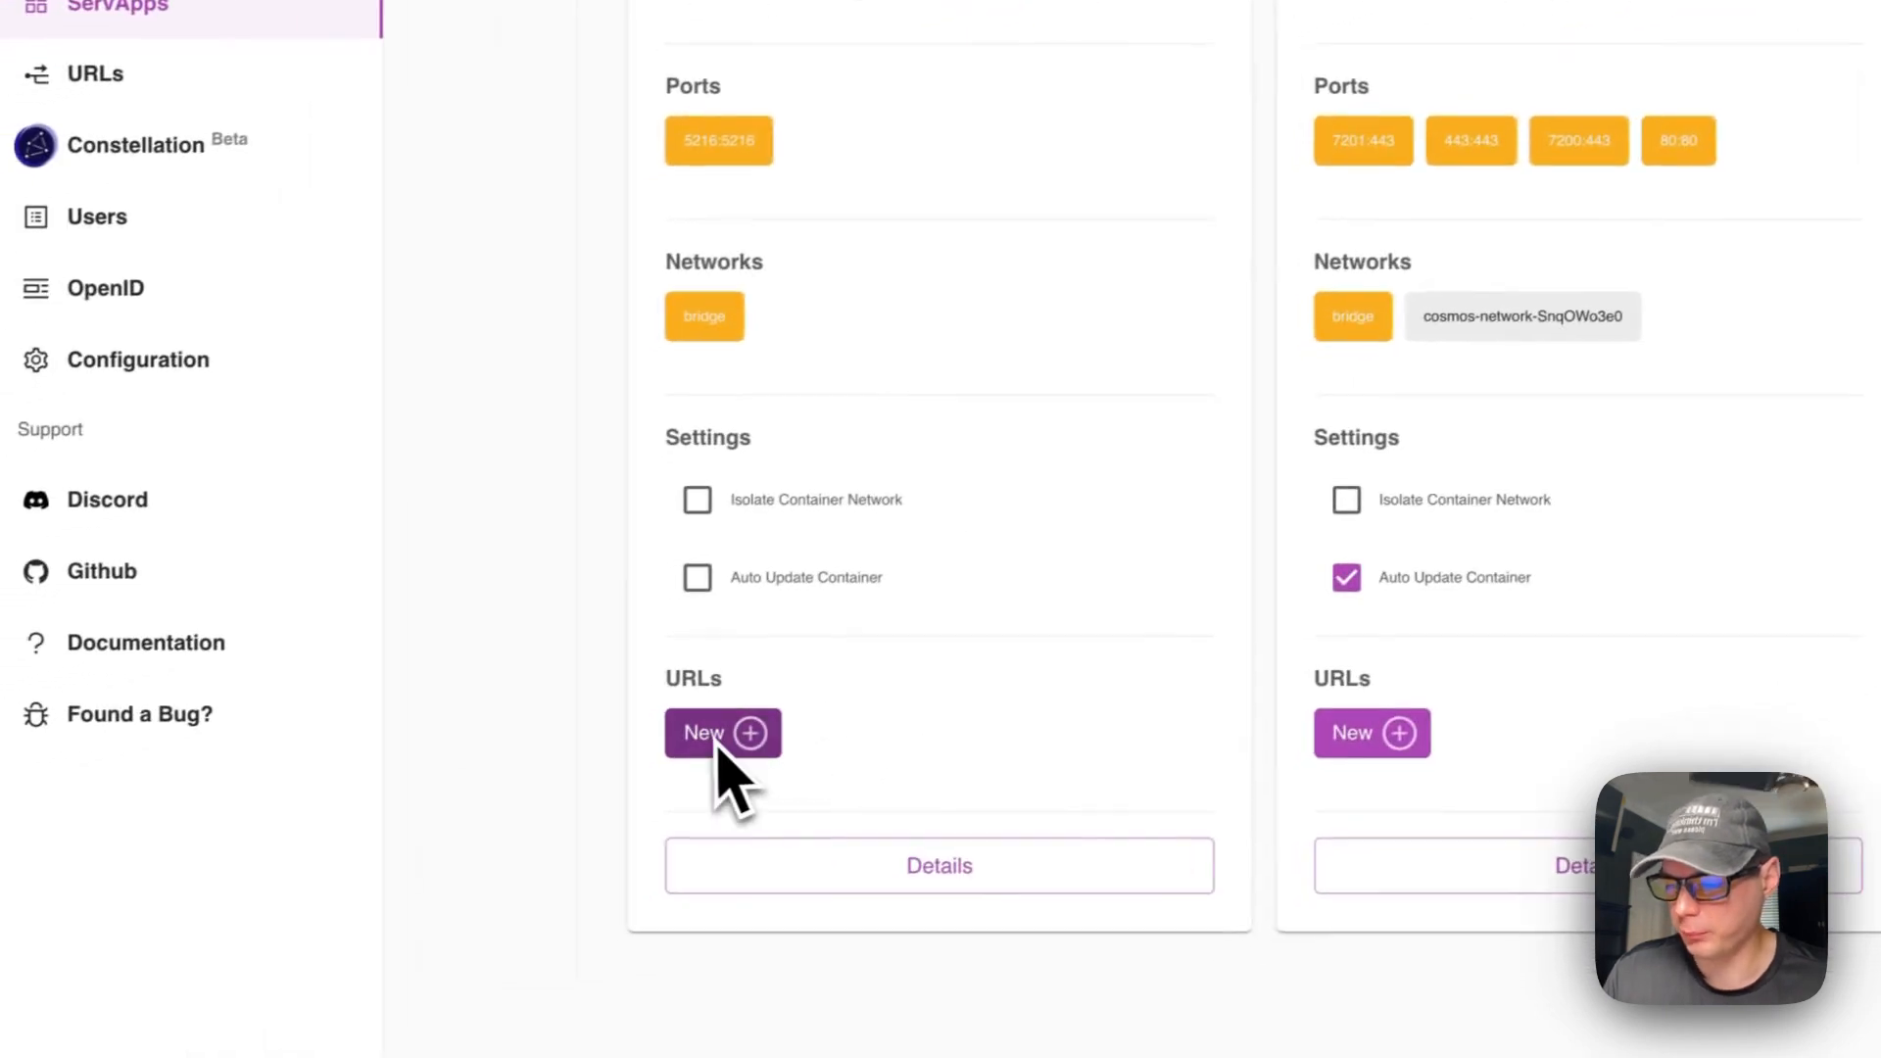
# Create a URL for the myspeed container at host 192.168.1.186:7200 with Smart Shield Protection, and refresh the page.
pyautogui.click(737, 744)
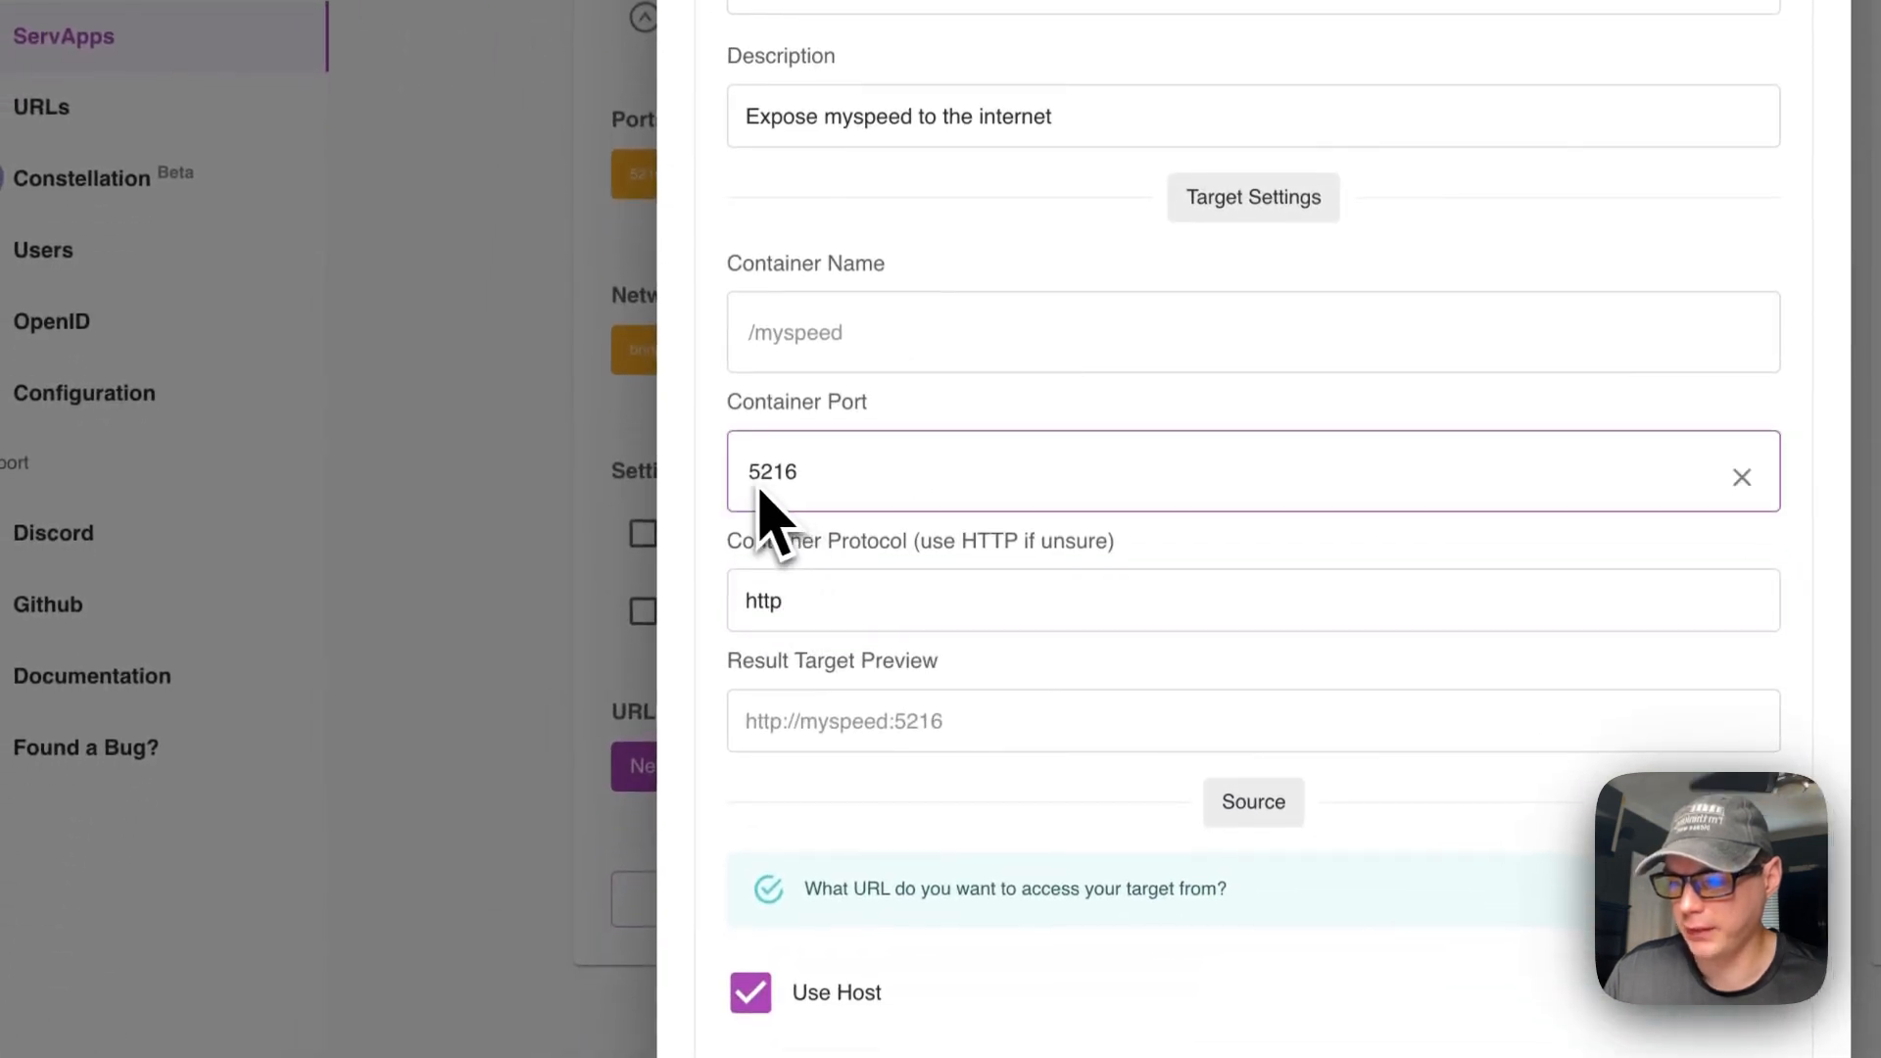
pyautogui.scroll(-7, 902, 537)
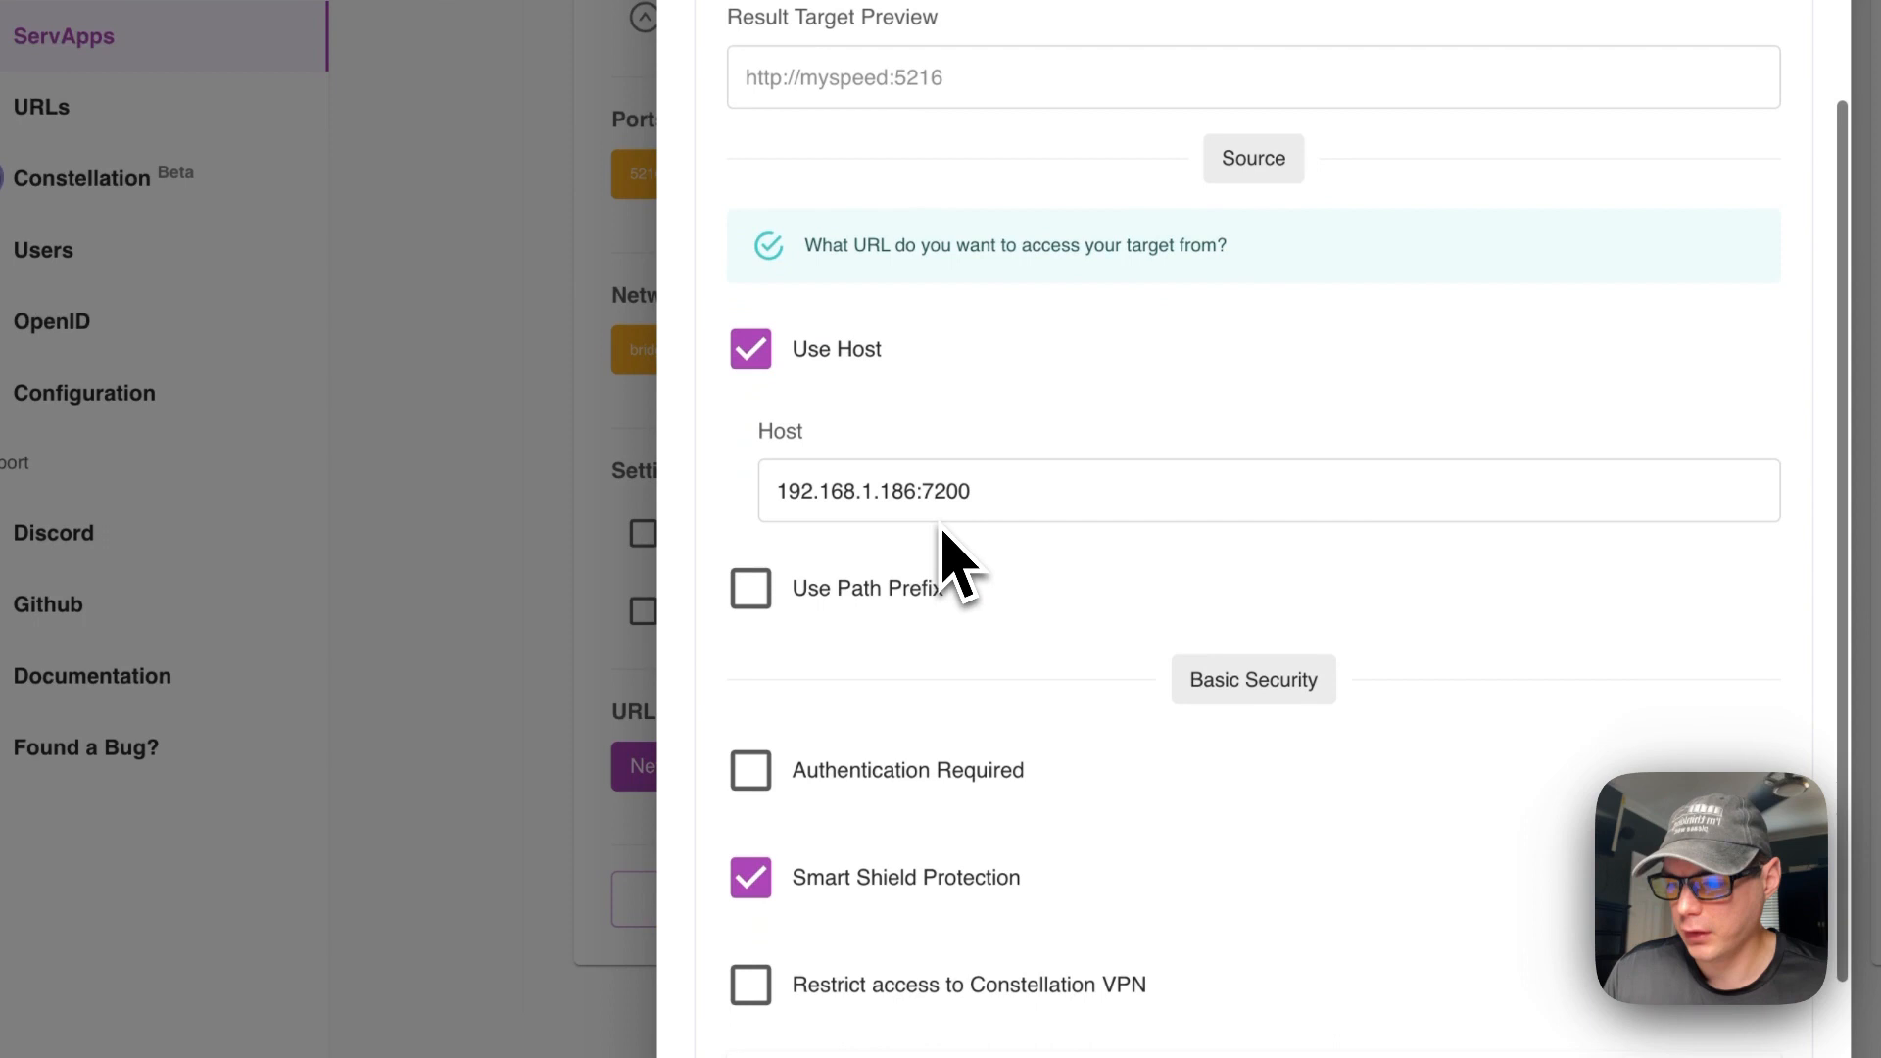
pyautogui.moveTo(762, 489); pyautogui.dragTo(1064, 488)
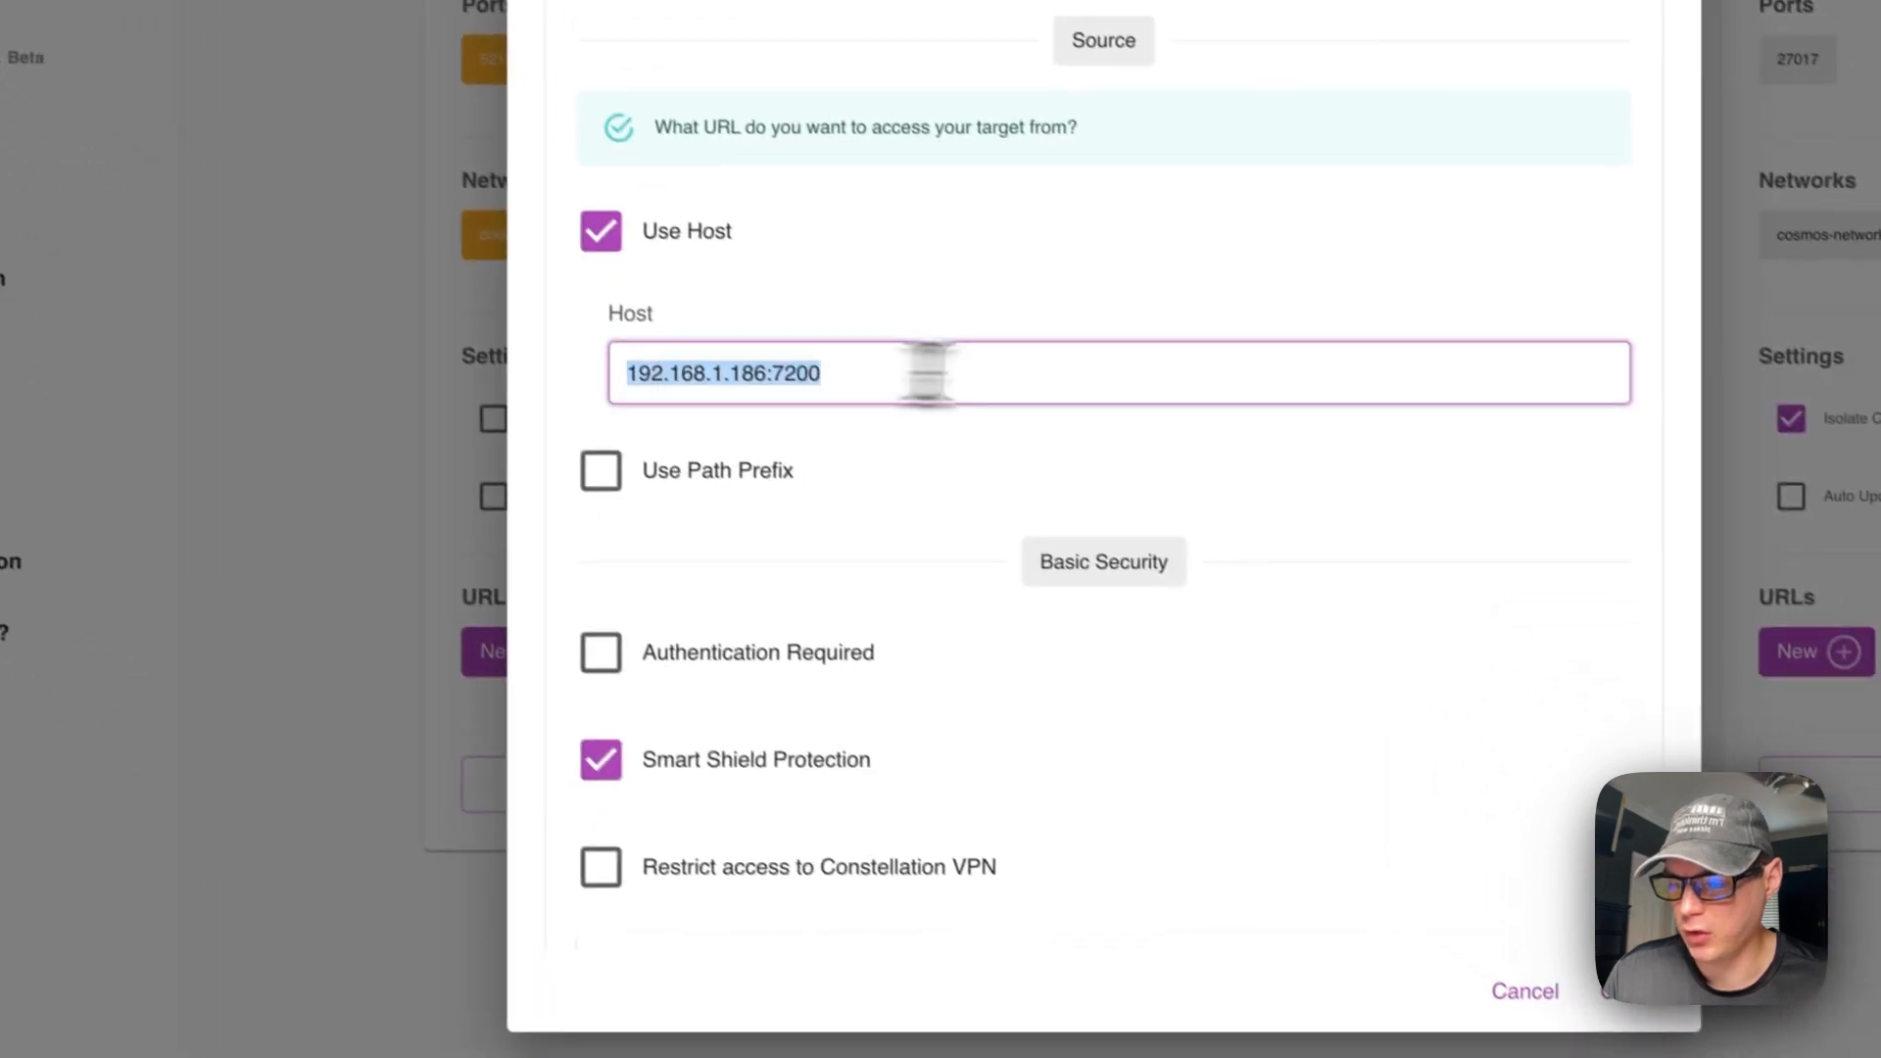
pyautogui.doubleClick(777, 369)
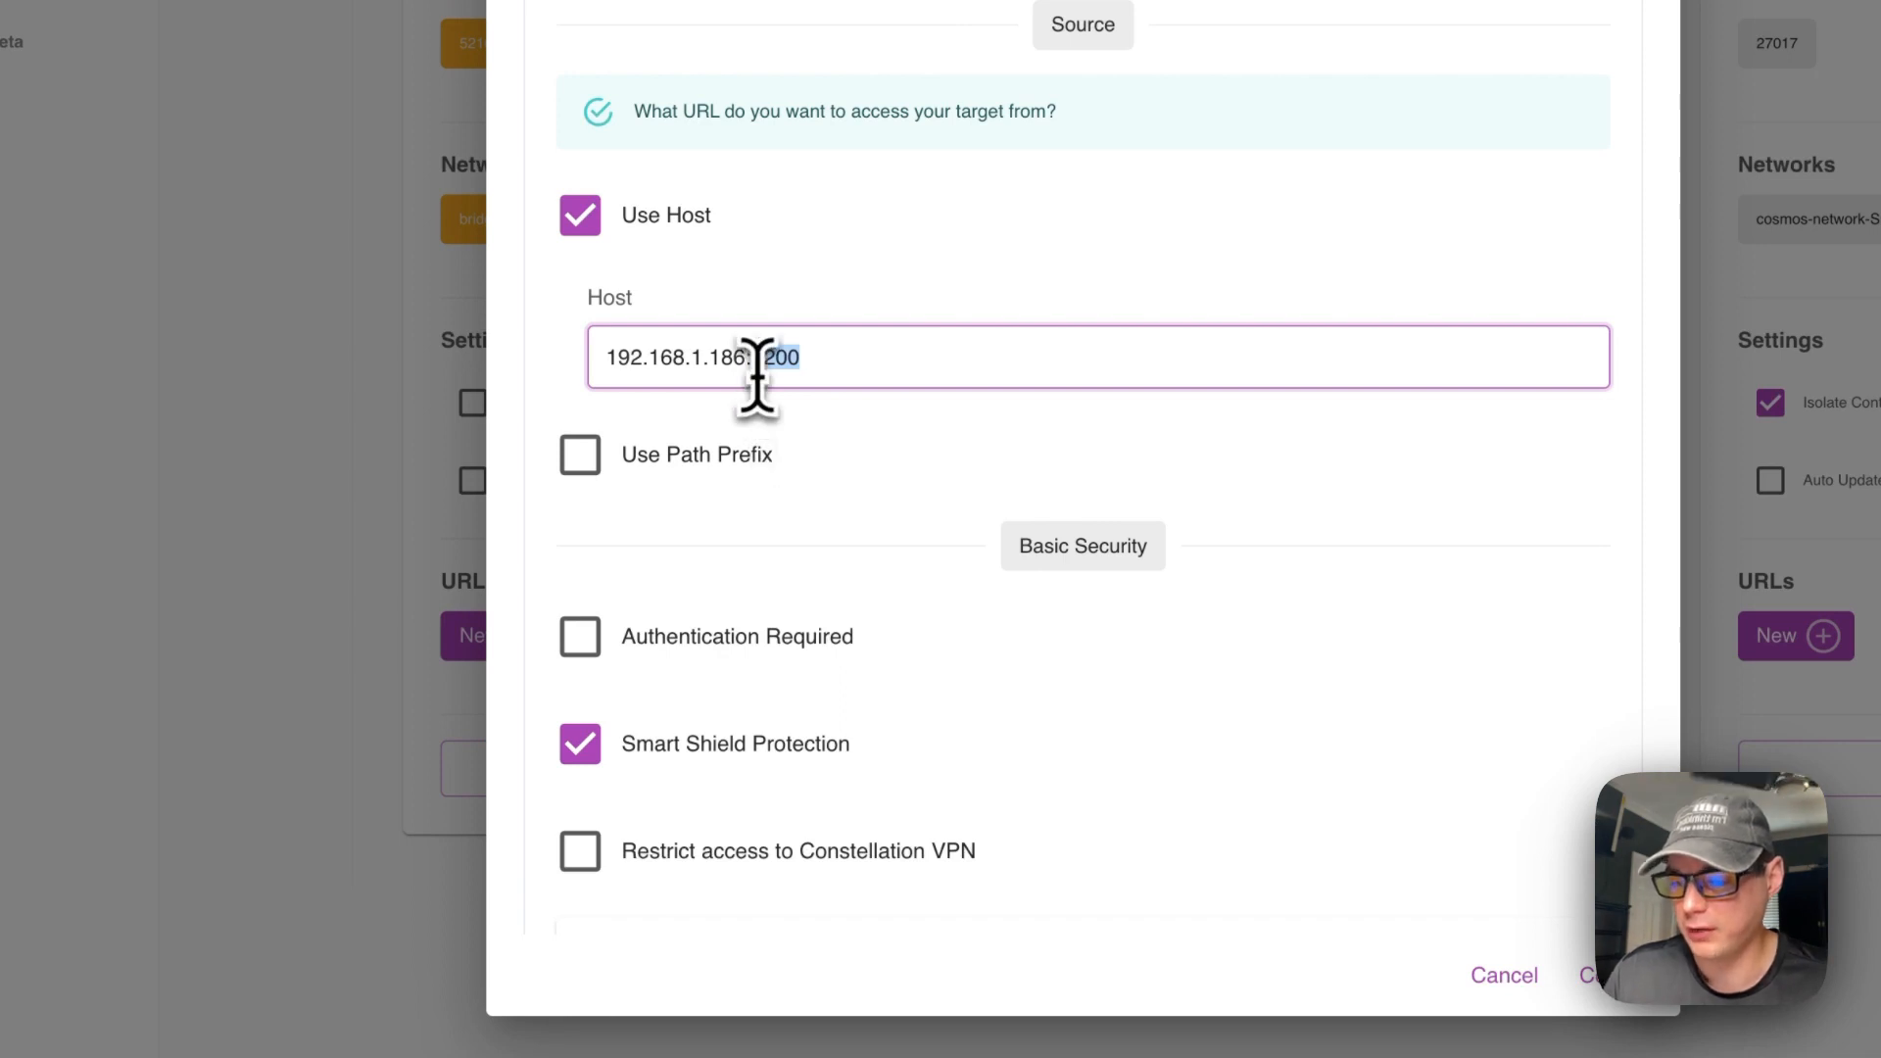
pyautogui.scroll(-1, 774, 373)
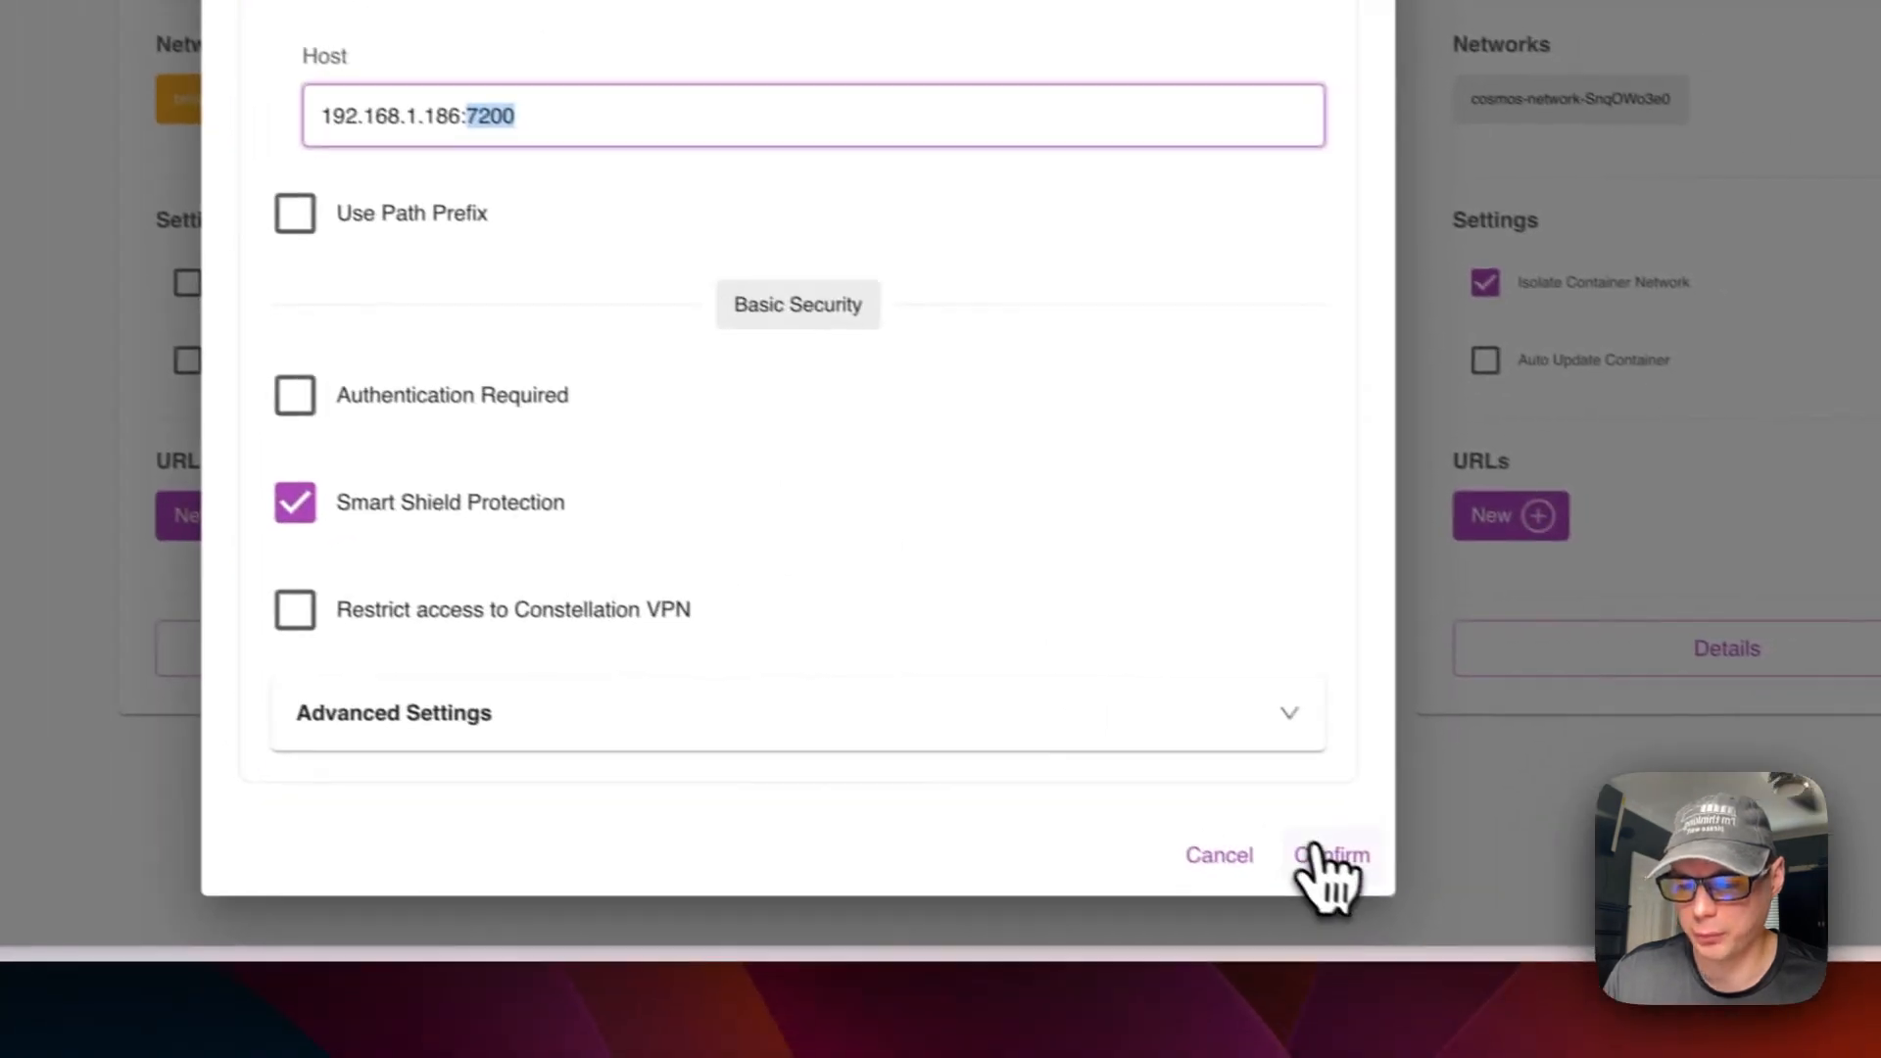
pyautogui.click(1617, 976)
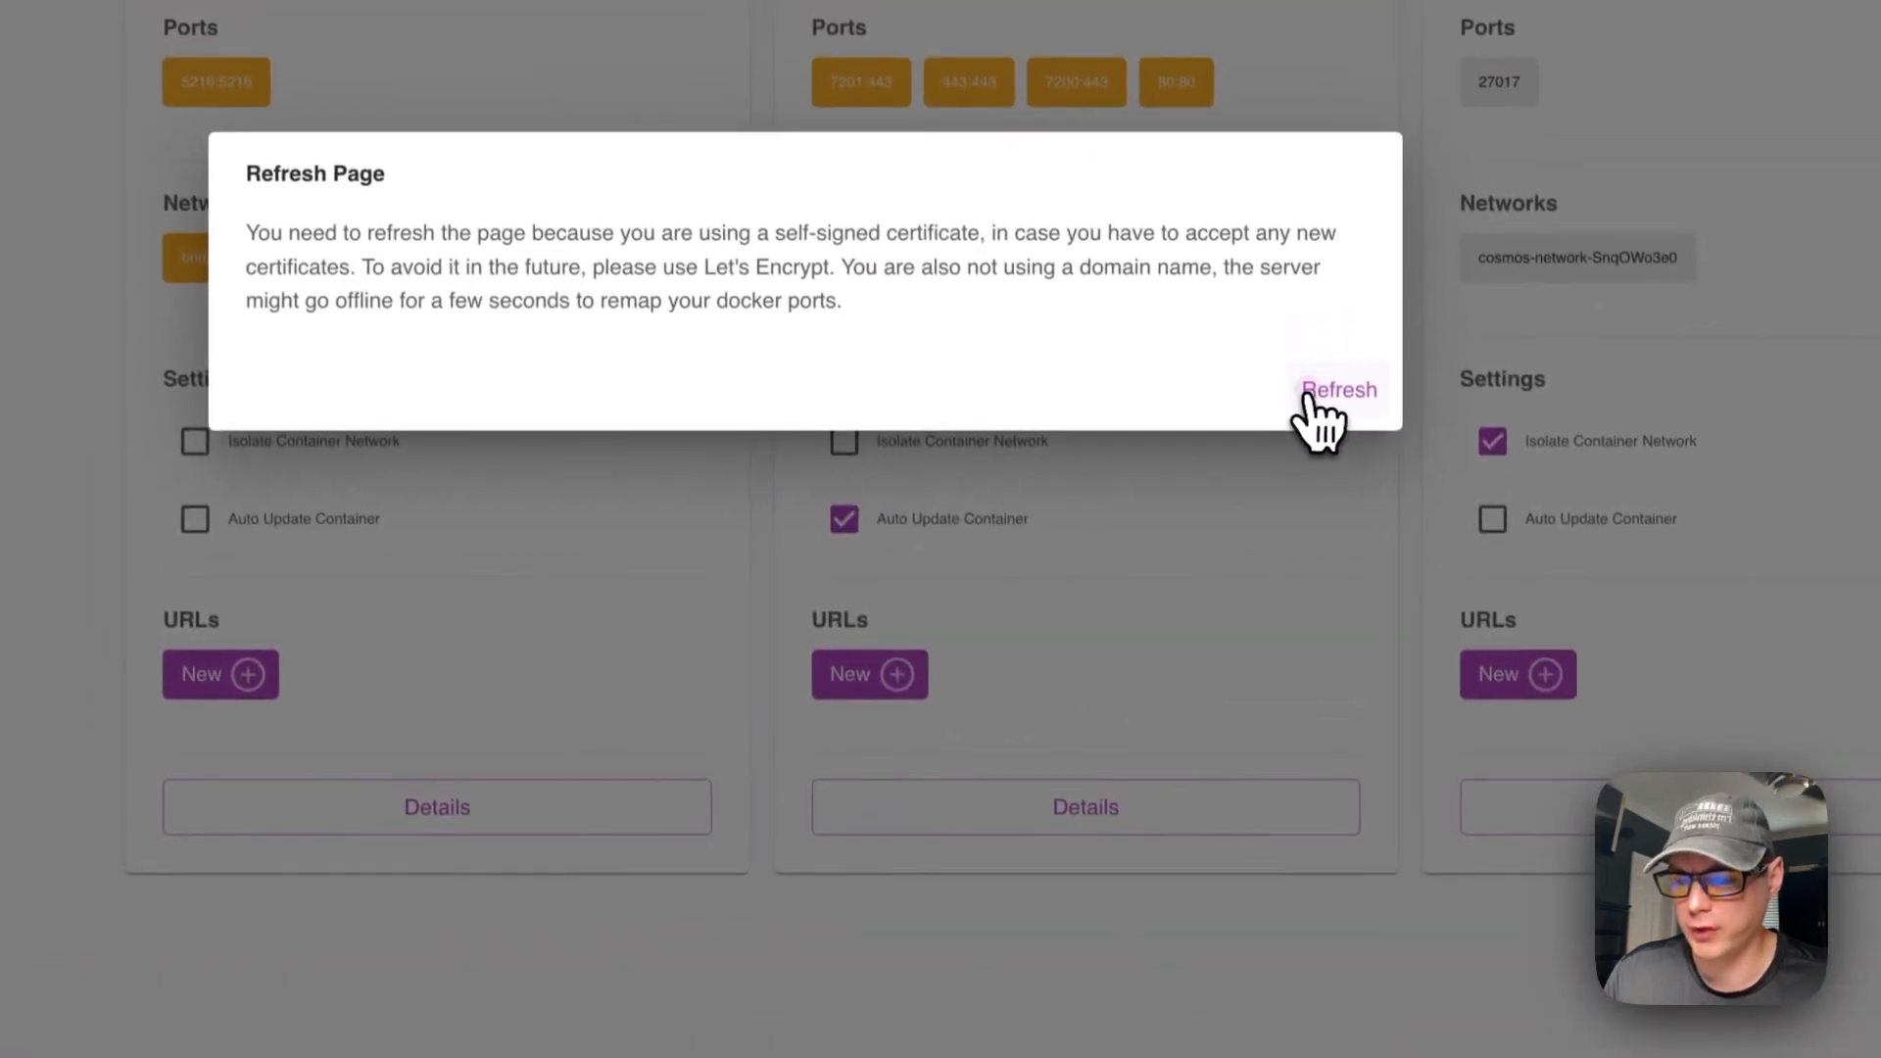
pyautogui.click(1301, 218)
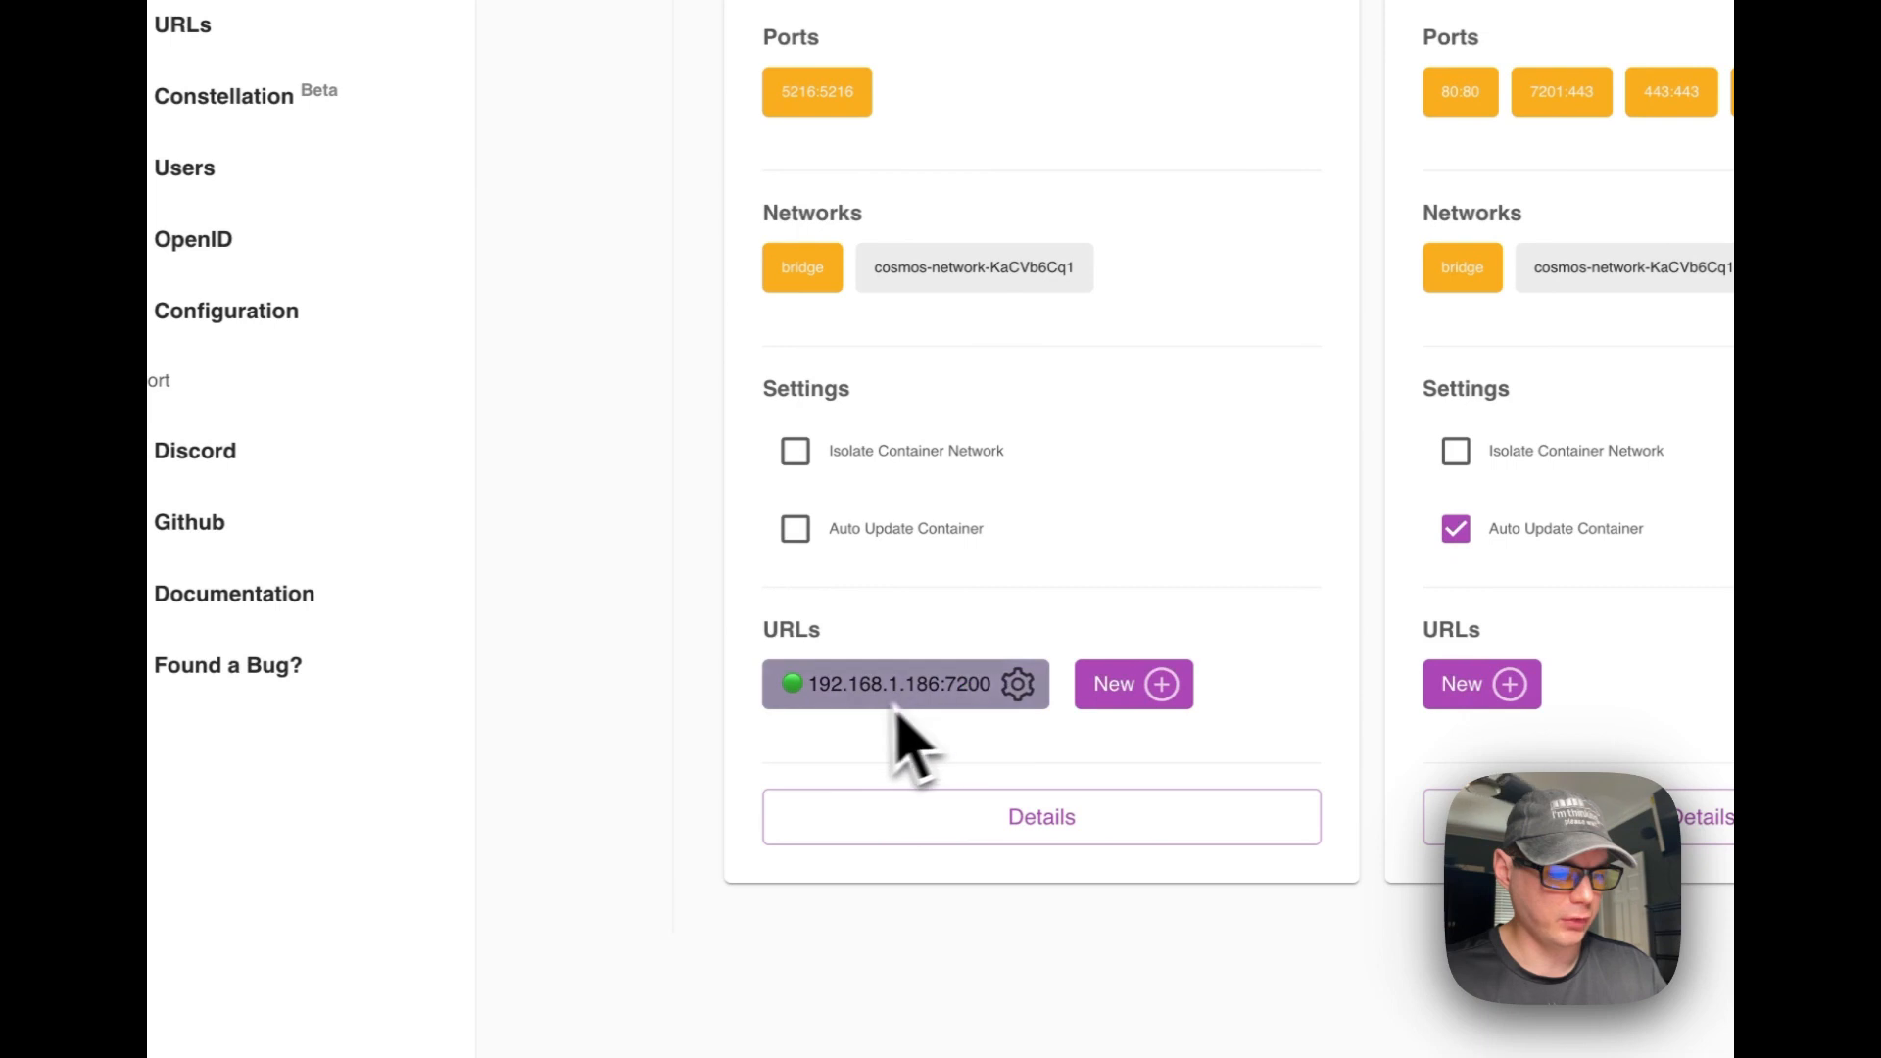
# Open the myspeed container's details and review its image, ID, IP address, health, and available container actions.
pyautogui.click(926, 821)
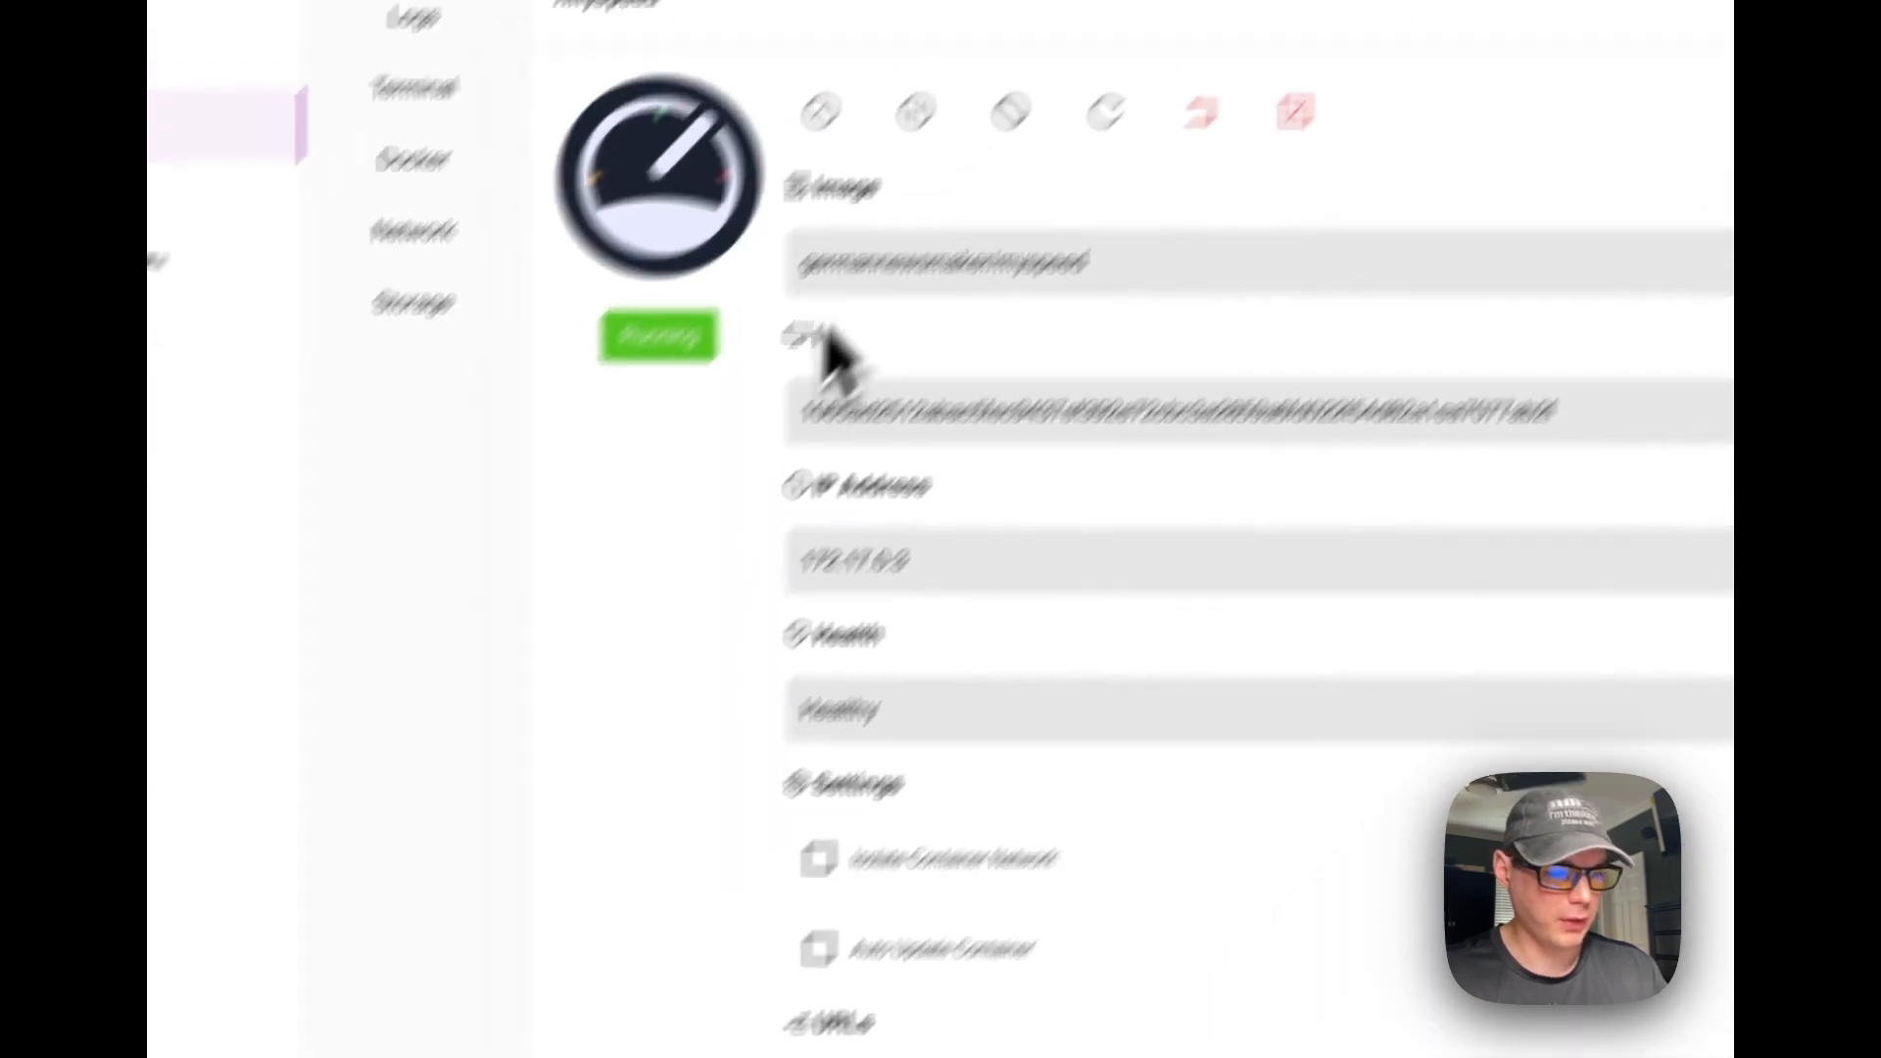
pyautogui.moveTo(652, 419); pyautogui.dragTo(1180, 443)
pyautogui.click(656, 557)
pyautogui.moveTo(641, 555); pyautogui.dragTo(1435, 578)
pyautogui.moveTo(625, 713); pyautogui.dragTo(1071, 723)
pyautogui.moveTo(791, 456); pyautogui.dragTo(999, 455)
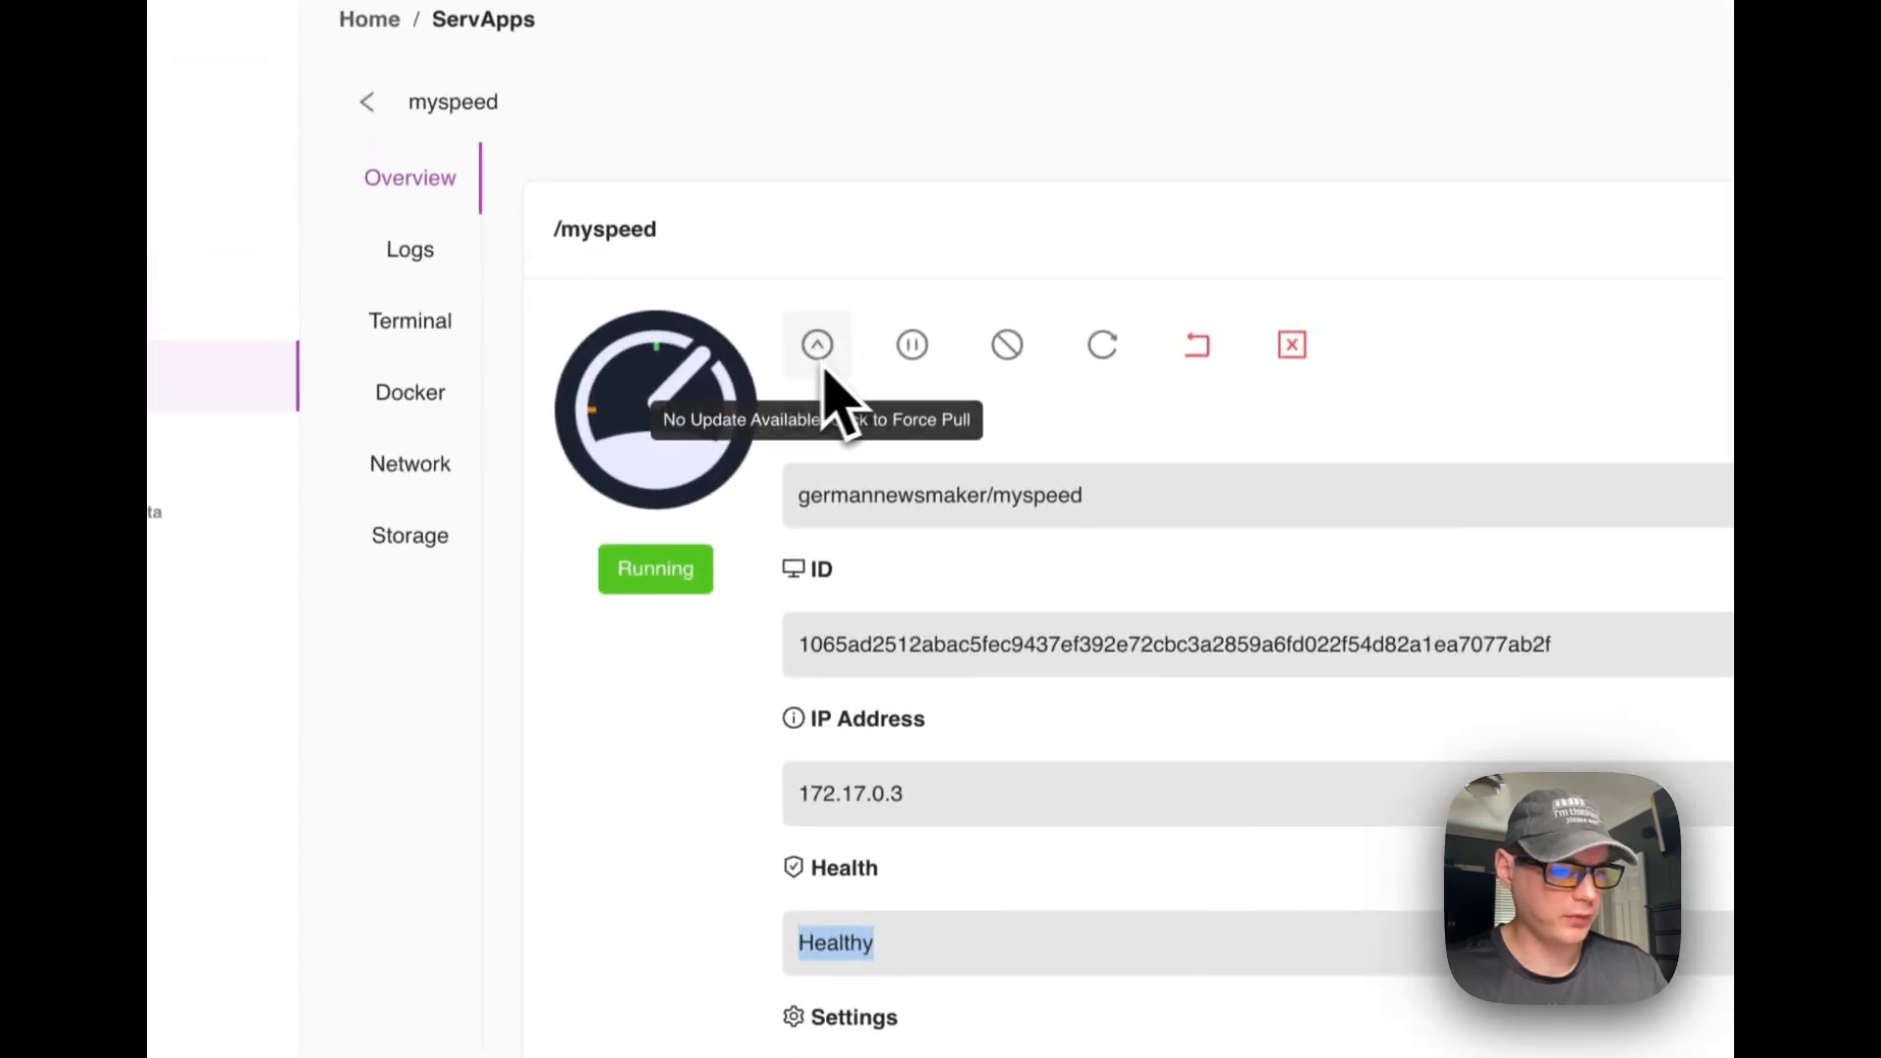
# Check the myspeed container's logs and its terminal page.
pyautogui.click(412, 263)
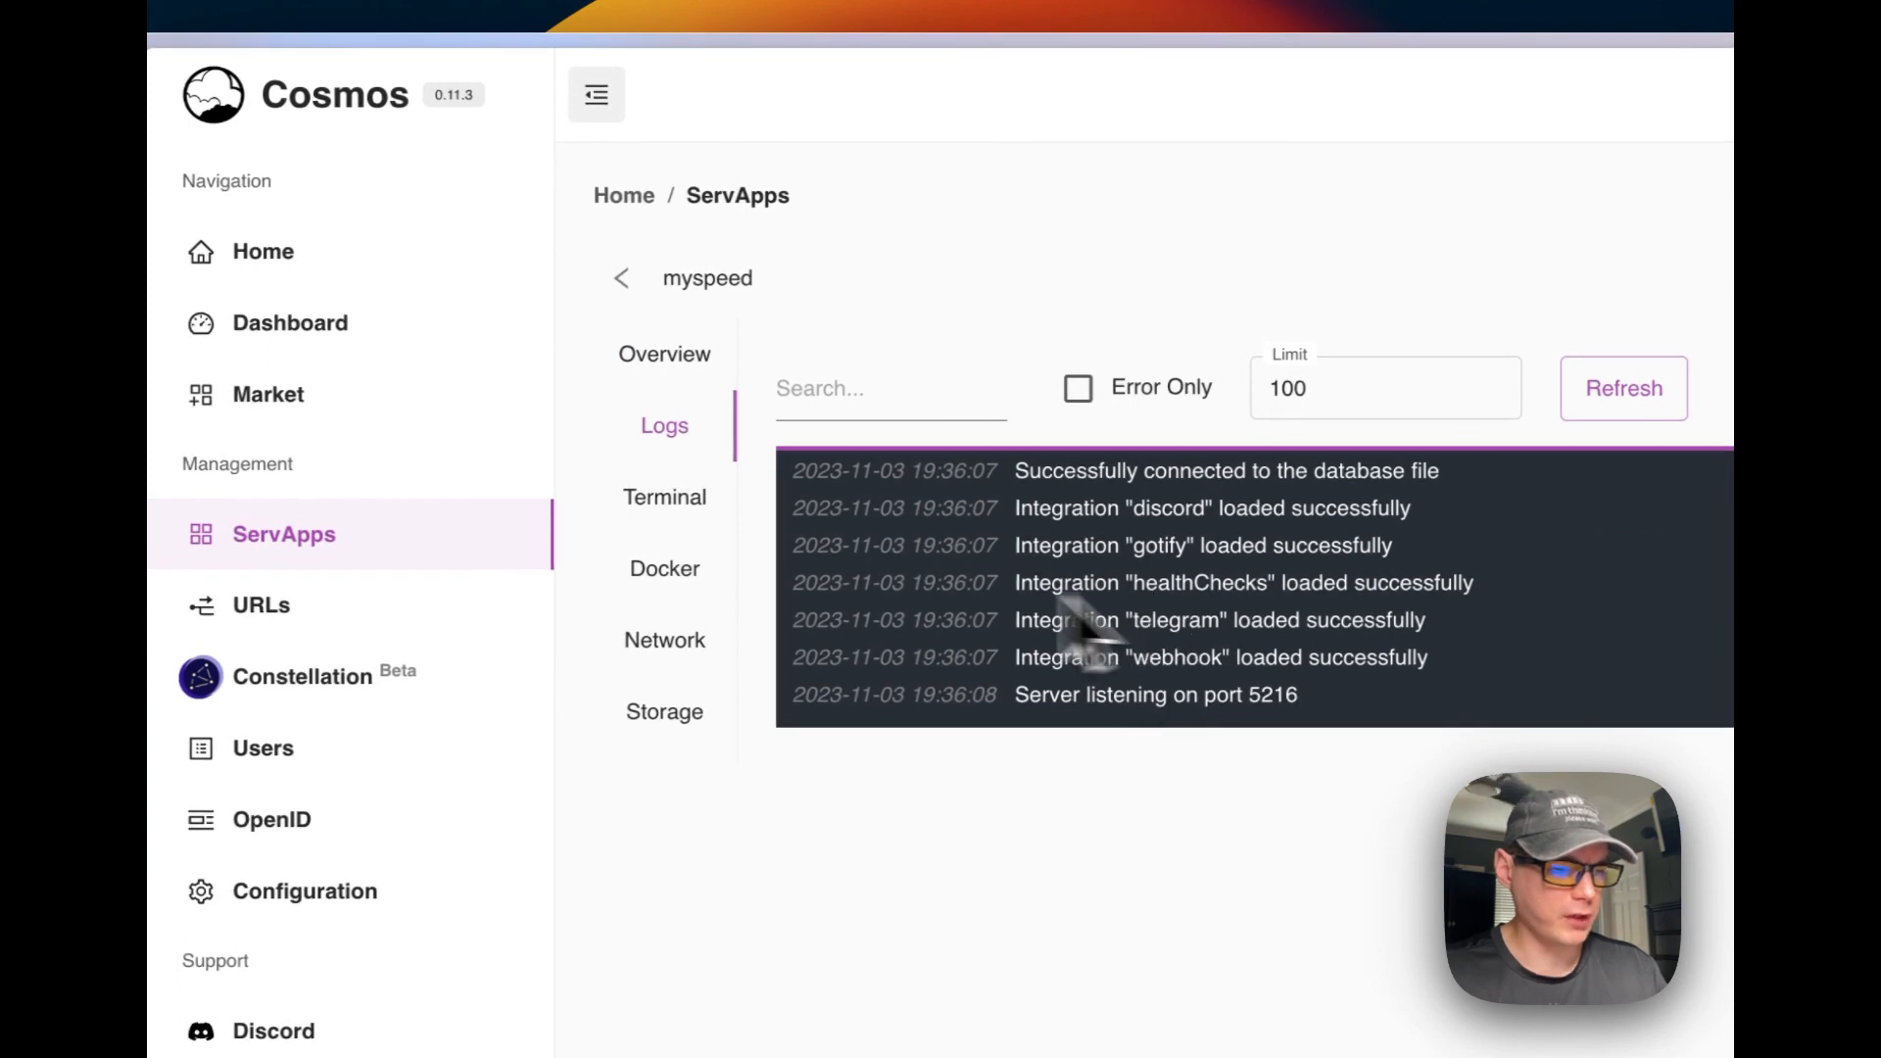
pyautogui.click(697, 526)
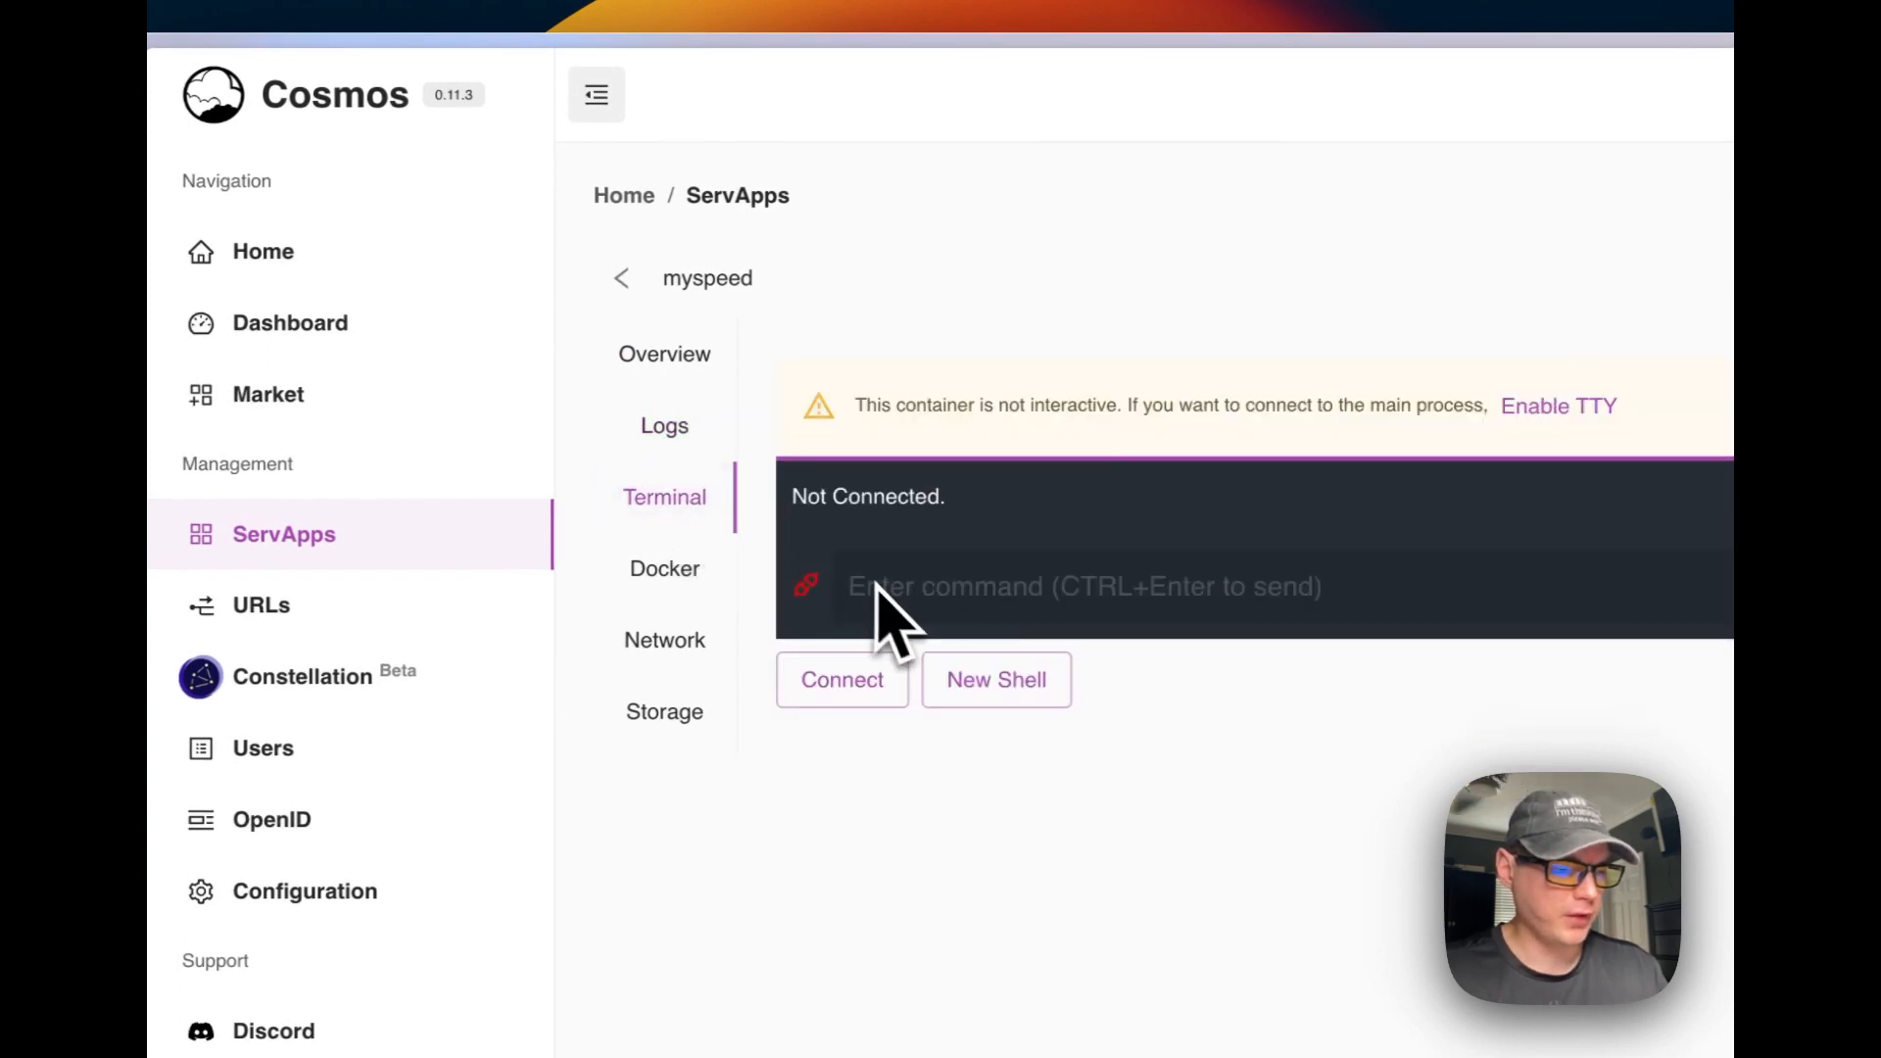
# Review the container's Docker setup, including its image, restart policy options, environment variables, and labels.
pyautogui.click(664, 571)
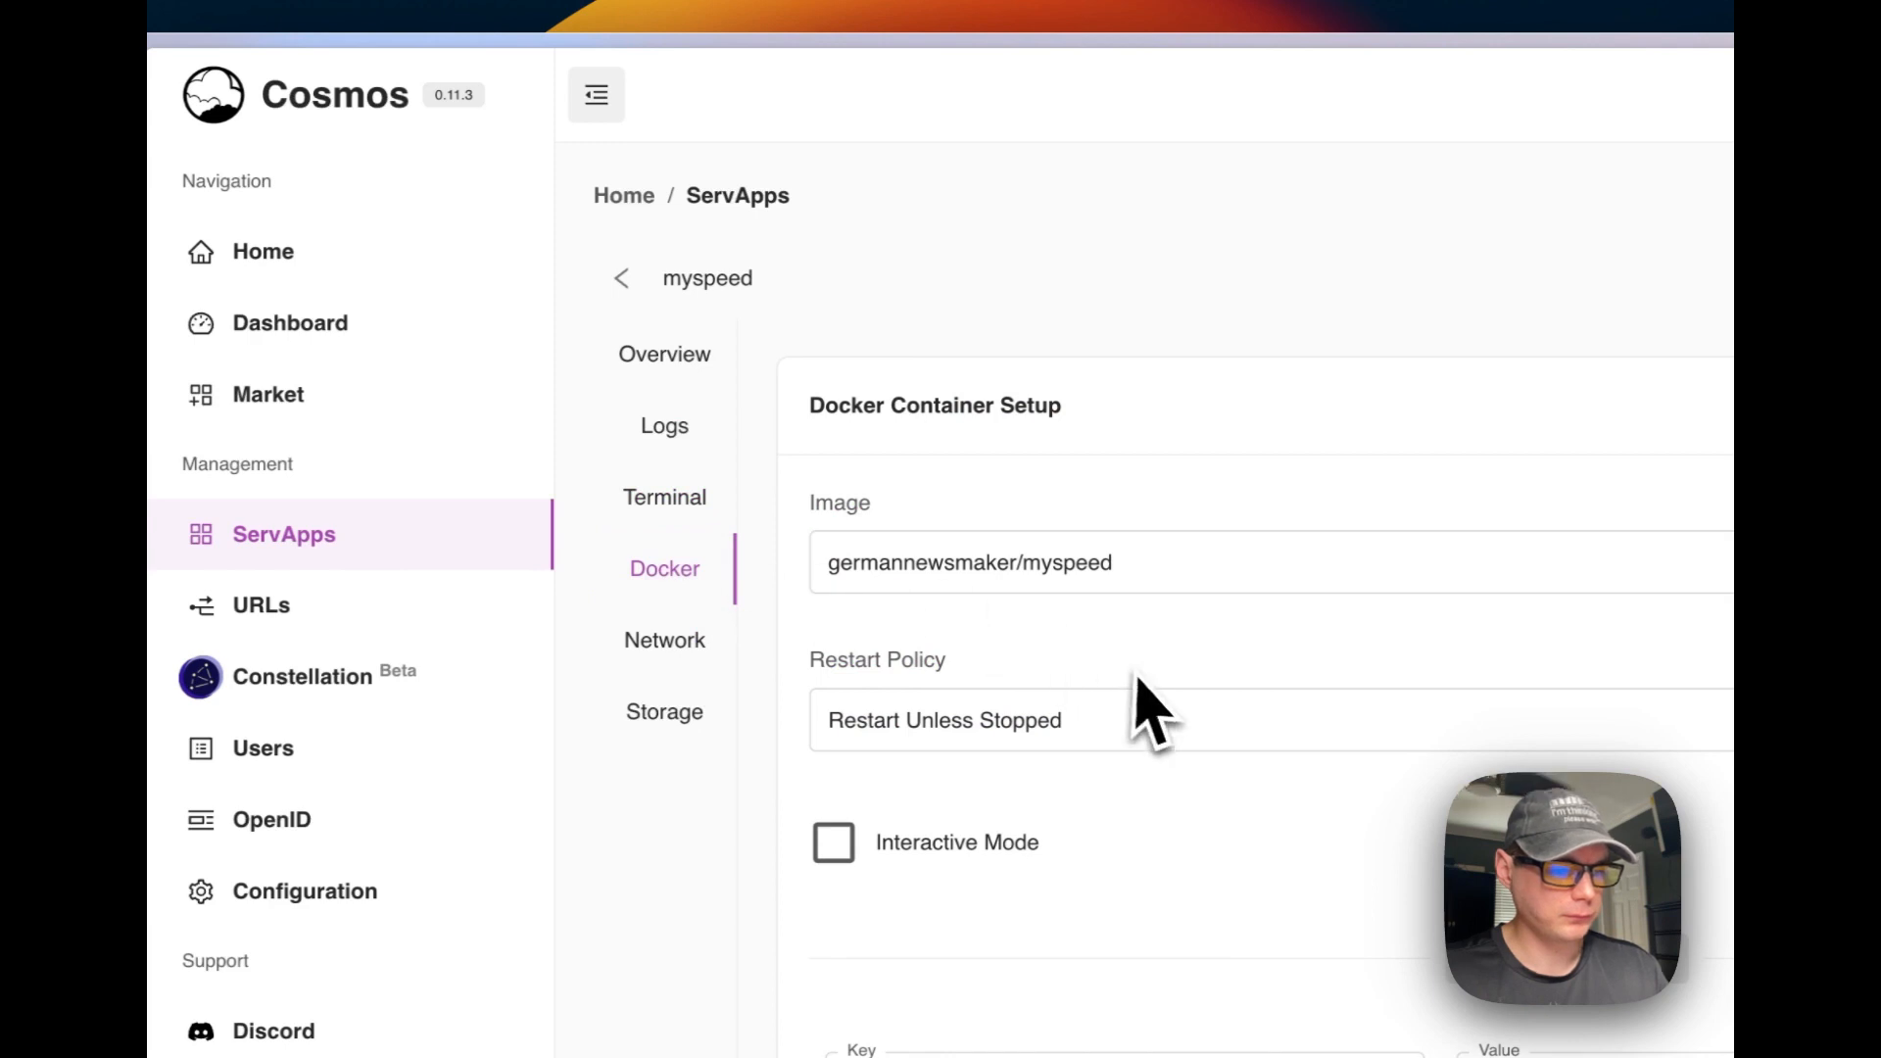
pyautogui.scroll(-2, 1152, 710)
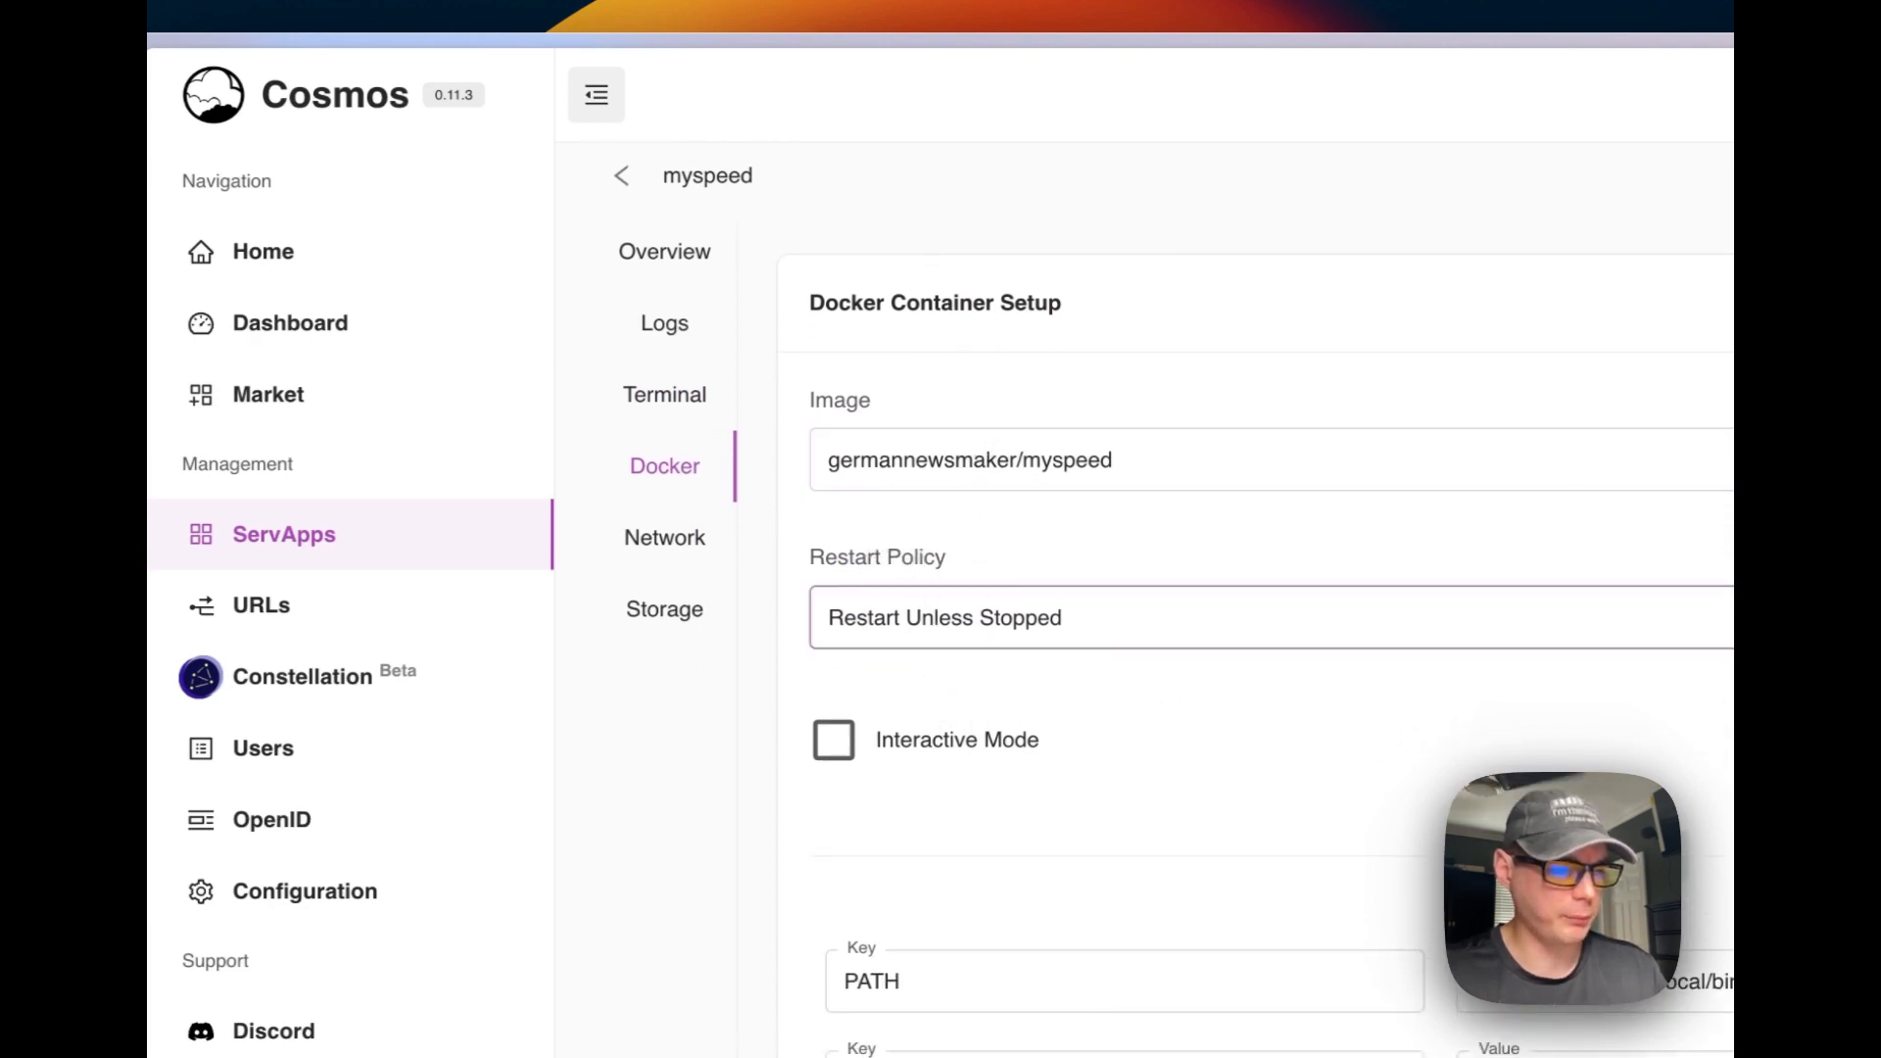
pyautogui.click(936, 618)
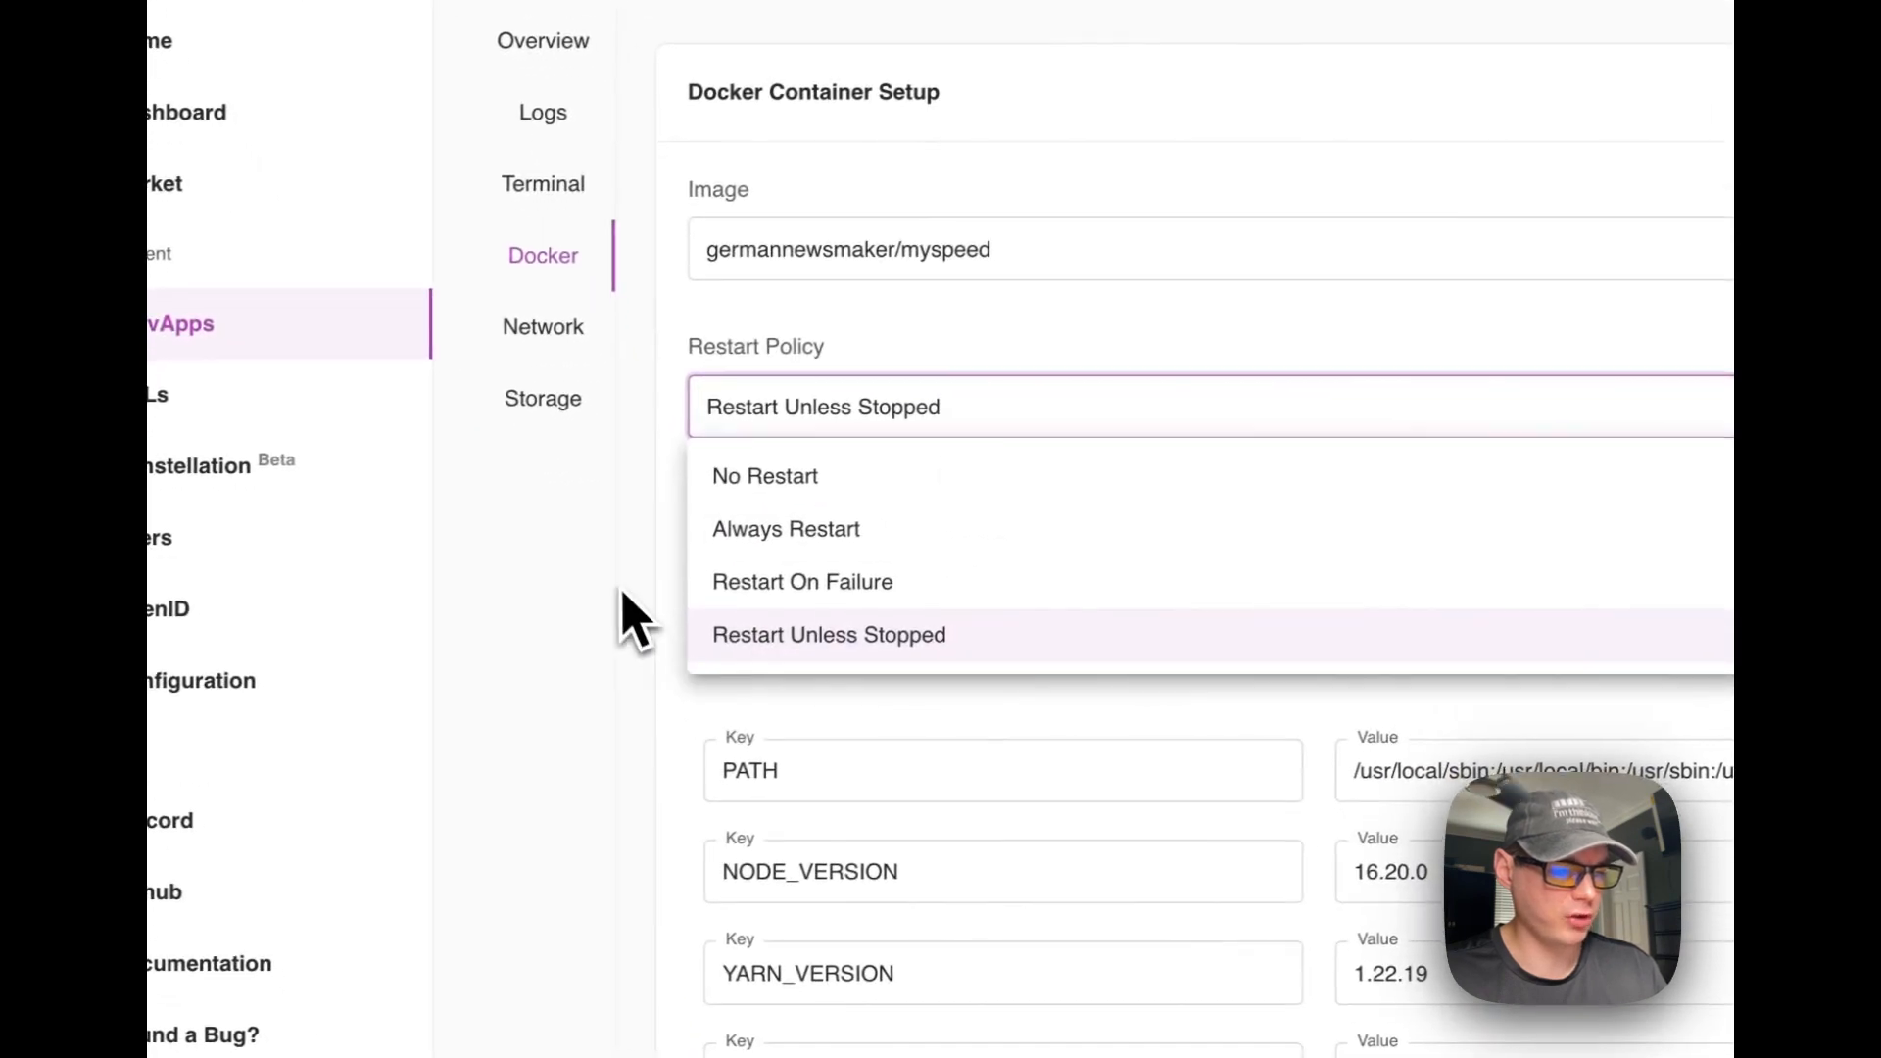
pyautogui.click(670, 590)
pyautogui.scroll(-3, 848, 590)
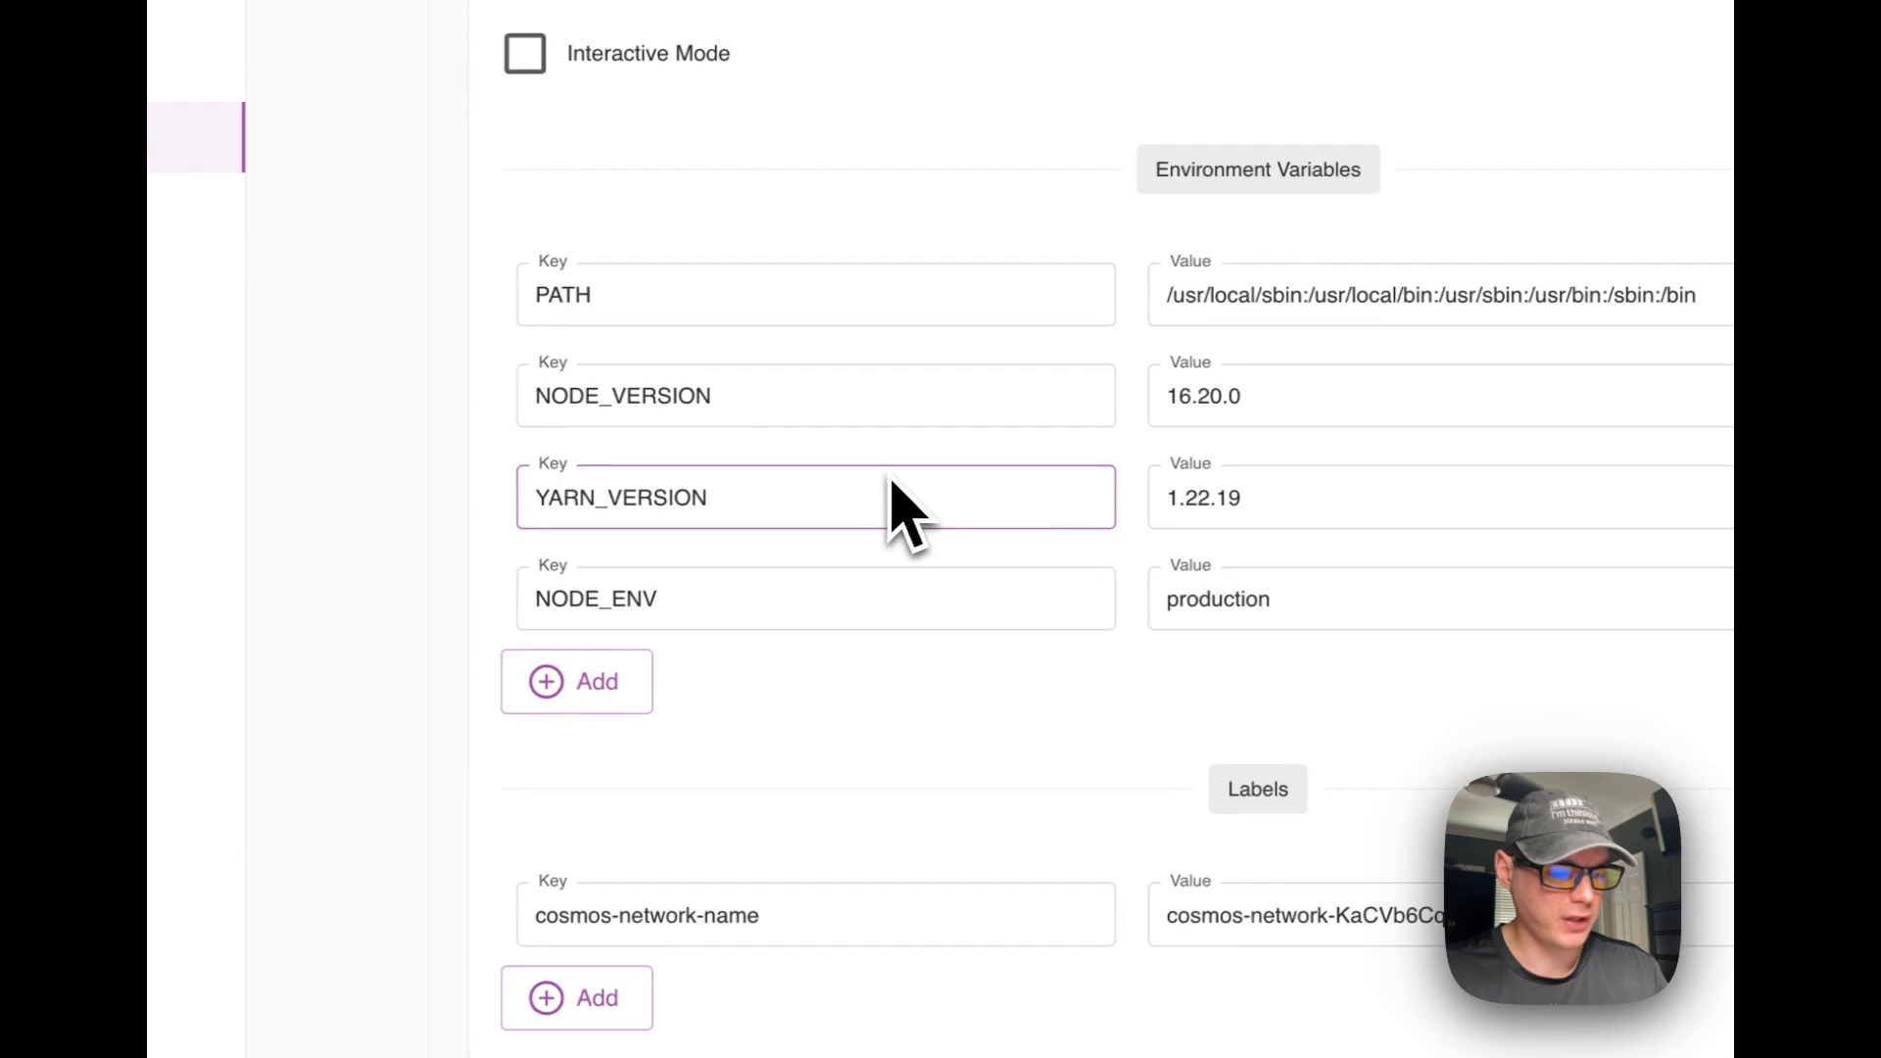
pyautogui.scroll(-5, 894, 504)
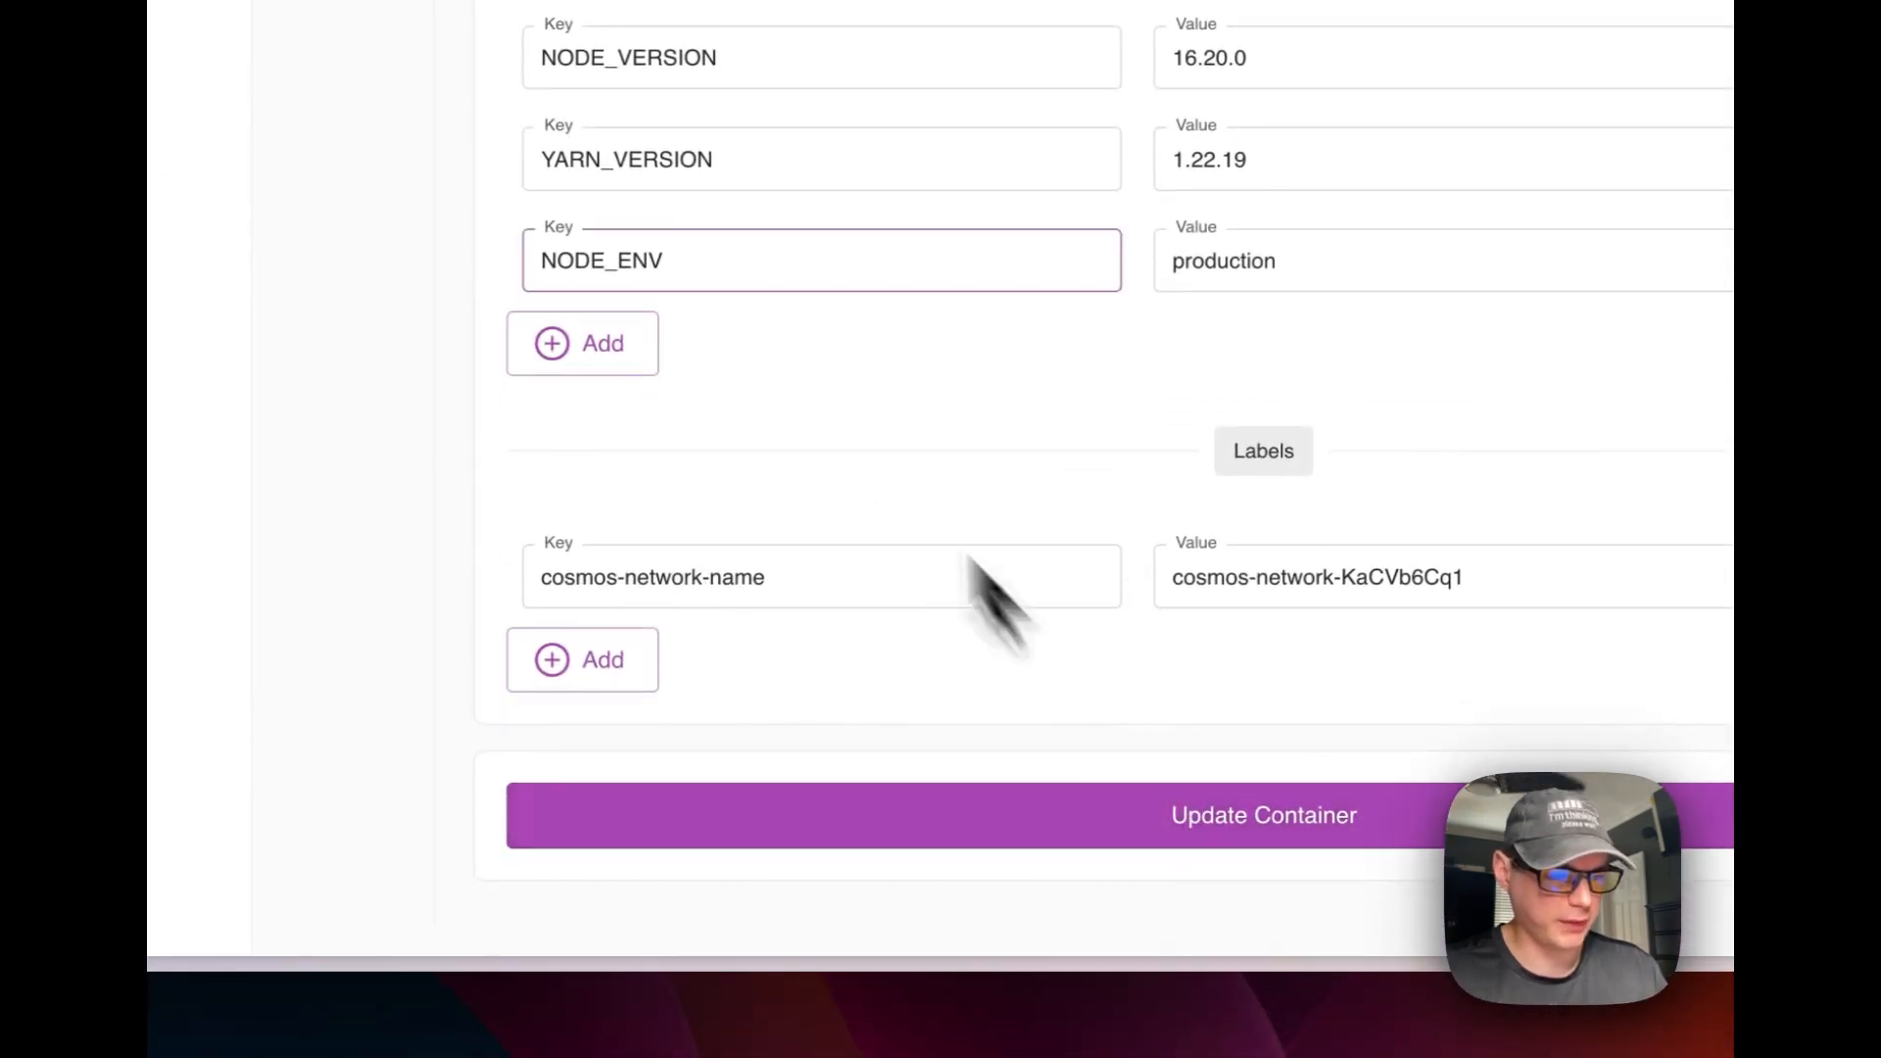
pyautogui.scroll(6, 748, 303)
# Examine the container's network mode, exposed host and container ports, and the list of networks.
pyautogui.click(619, 474)
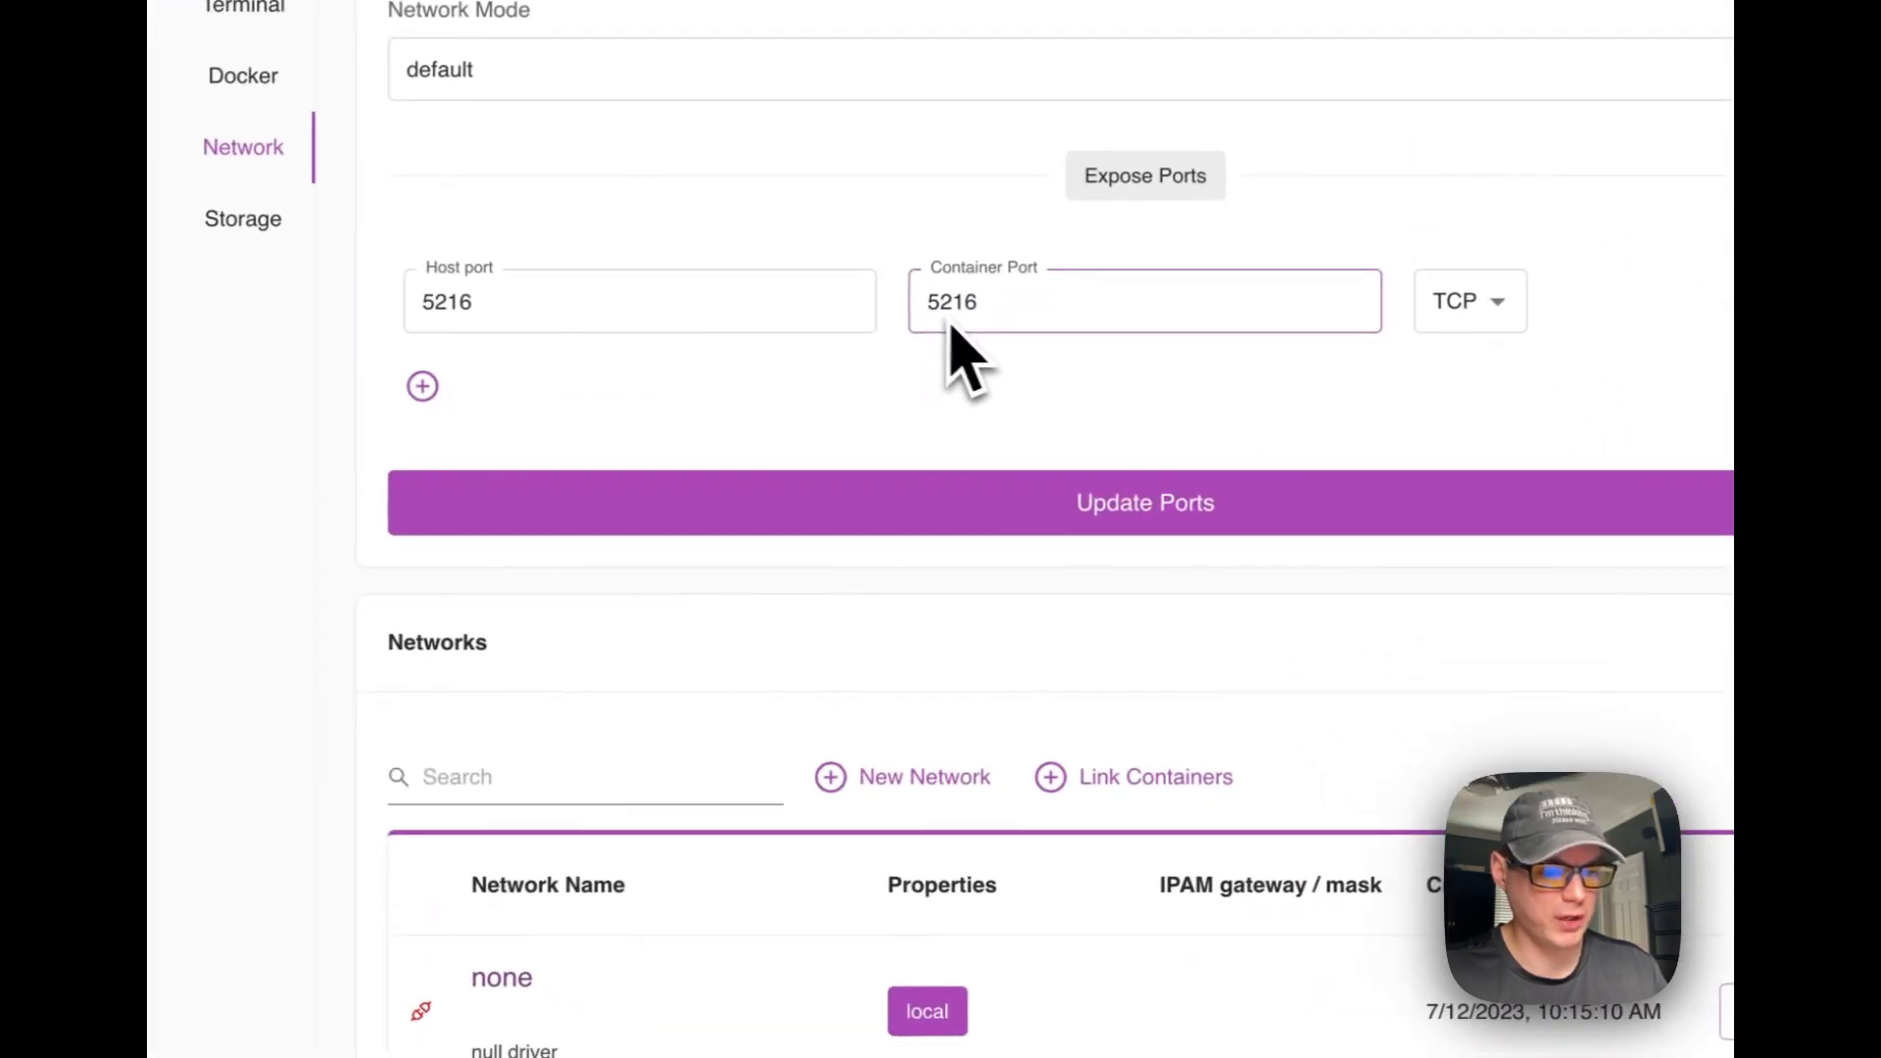
pyautogui.scroll(-5, 976, 392)
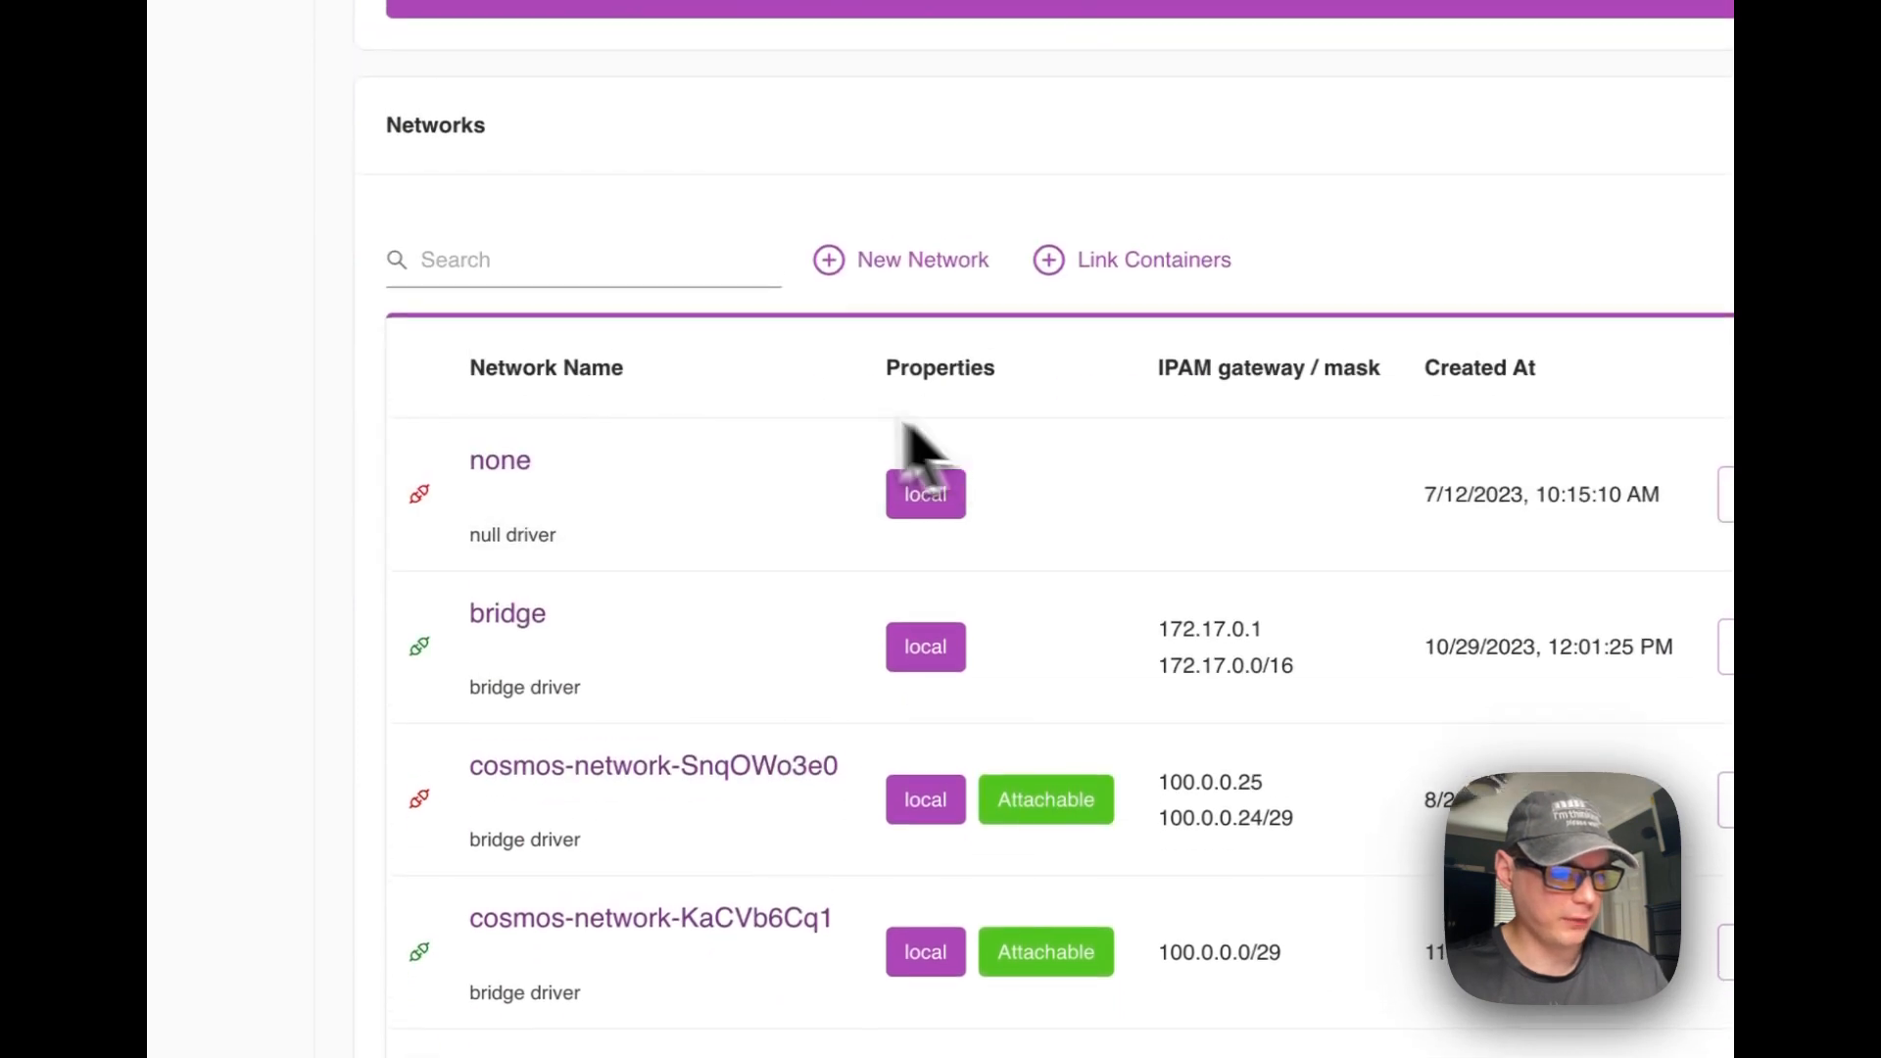
pyautogui.scroll(6, 686, 384)
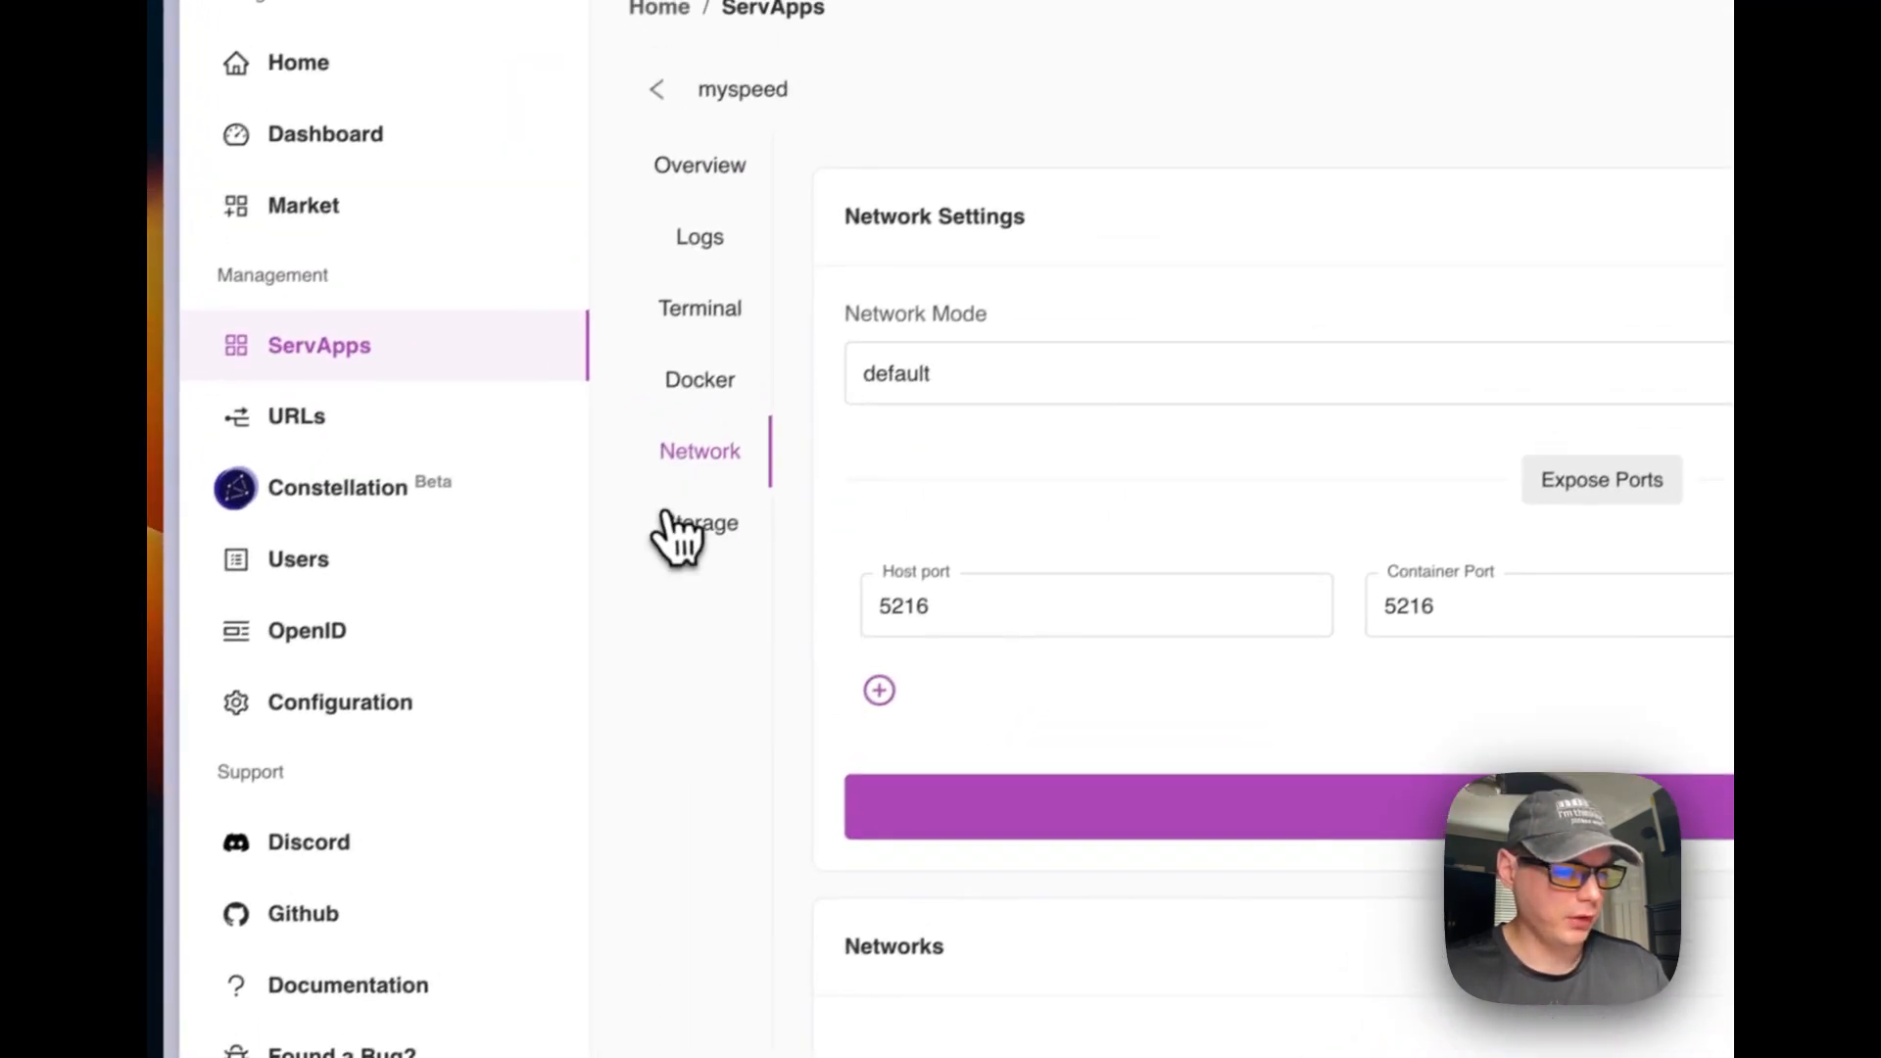
# Inspect the container's volume mount type, source, and target, and add a blank mount point without saving it.
pyautogui.click(676, 523)
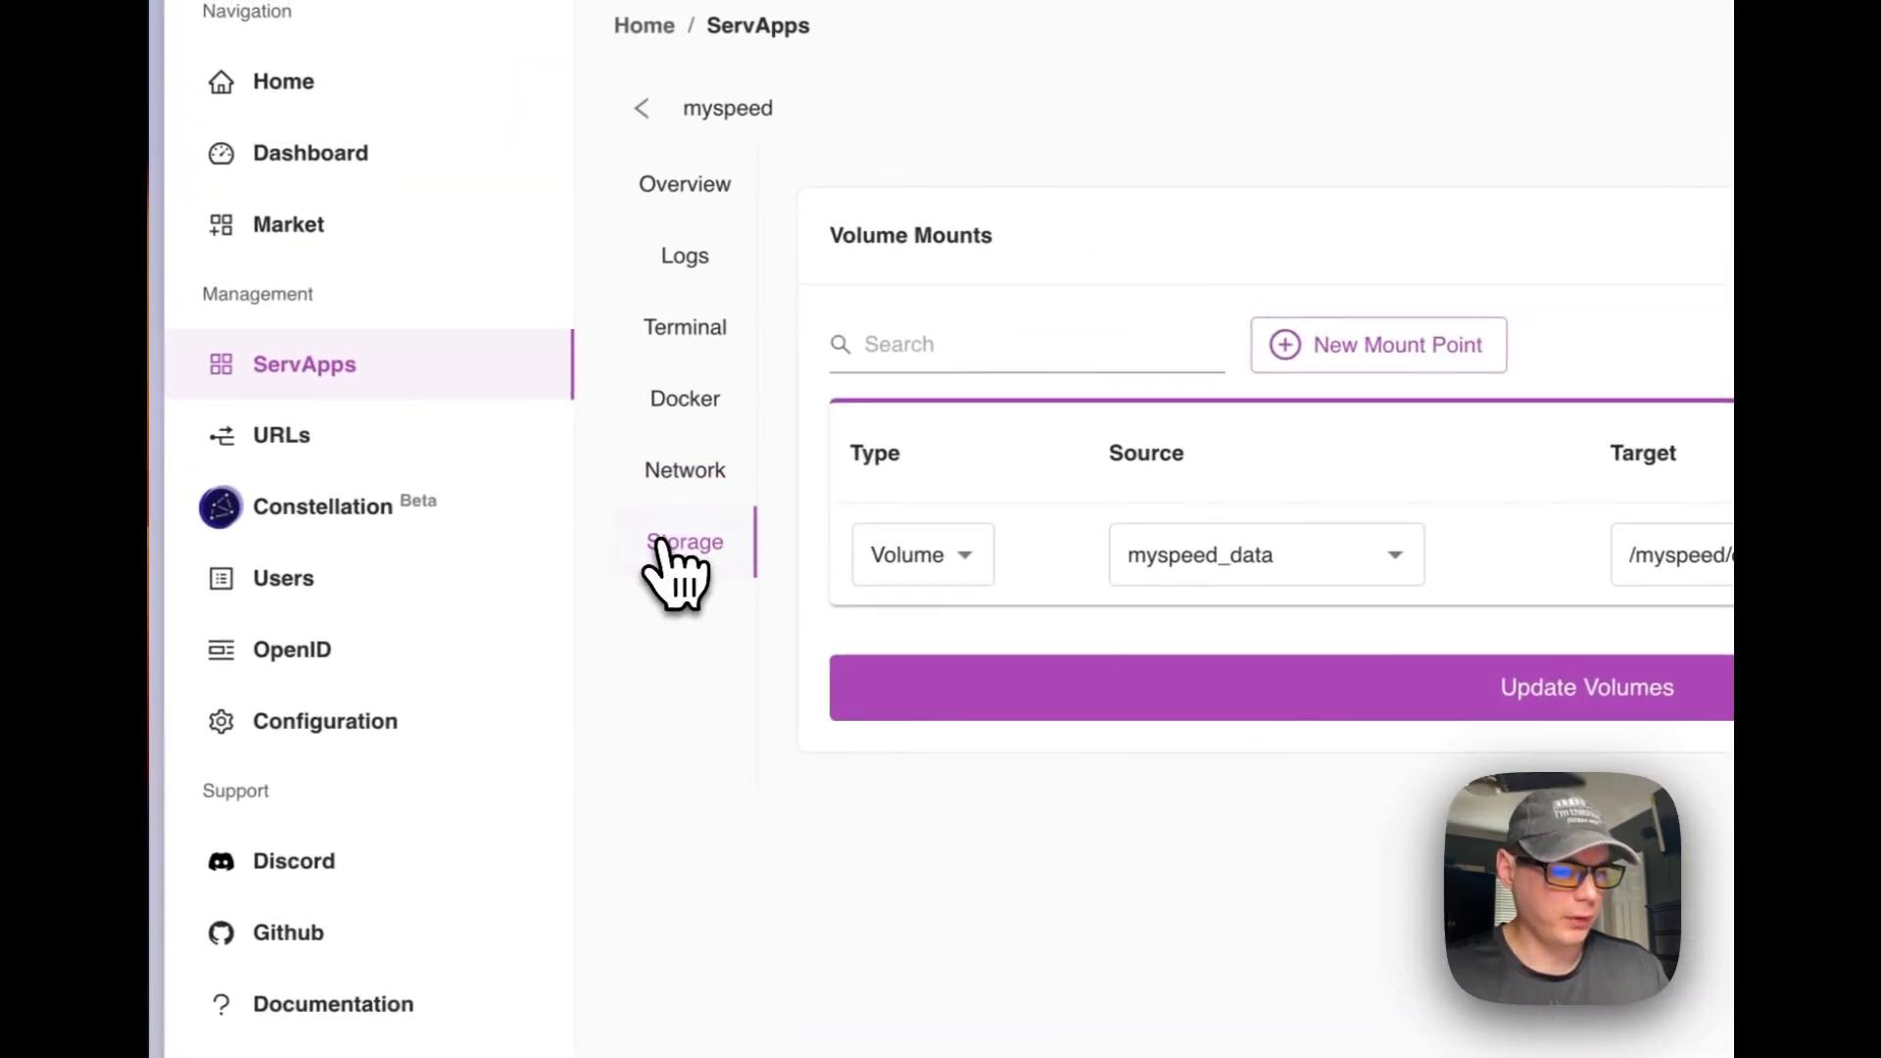
pyautogui.click(920, 559)
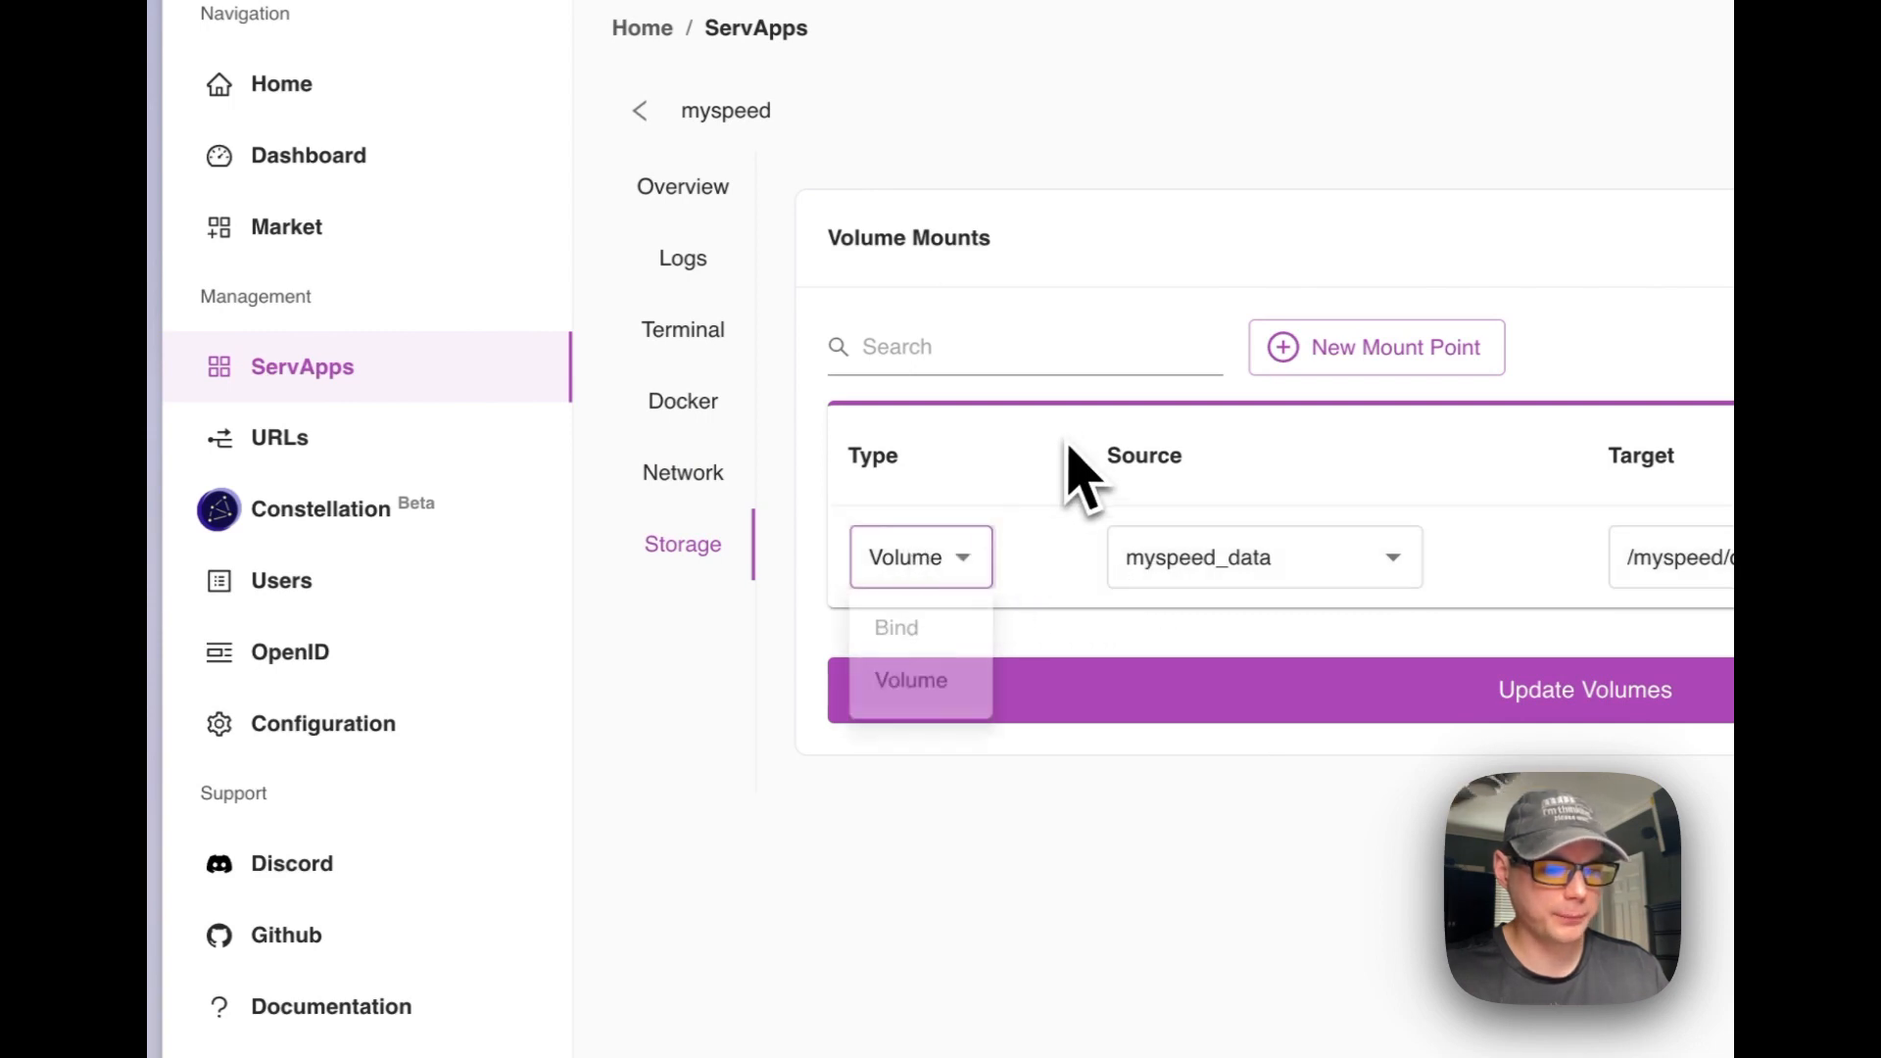
pyautogui.click(1080, 475)
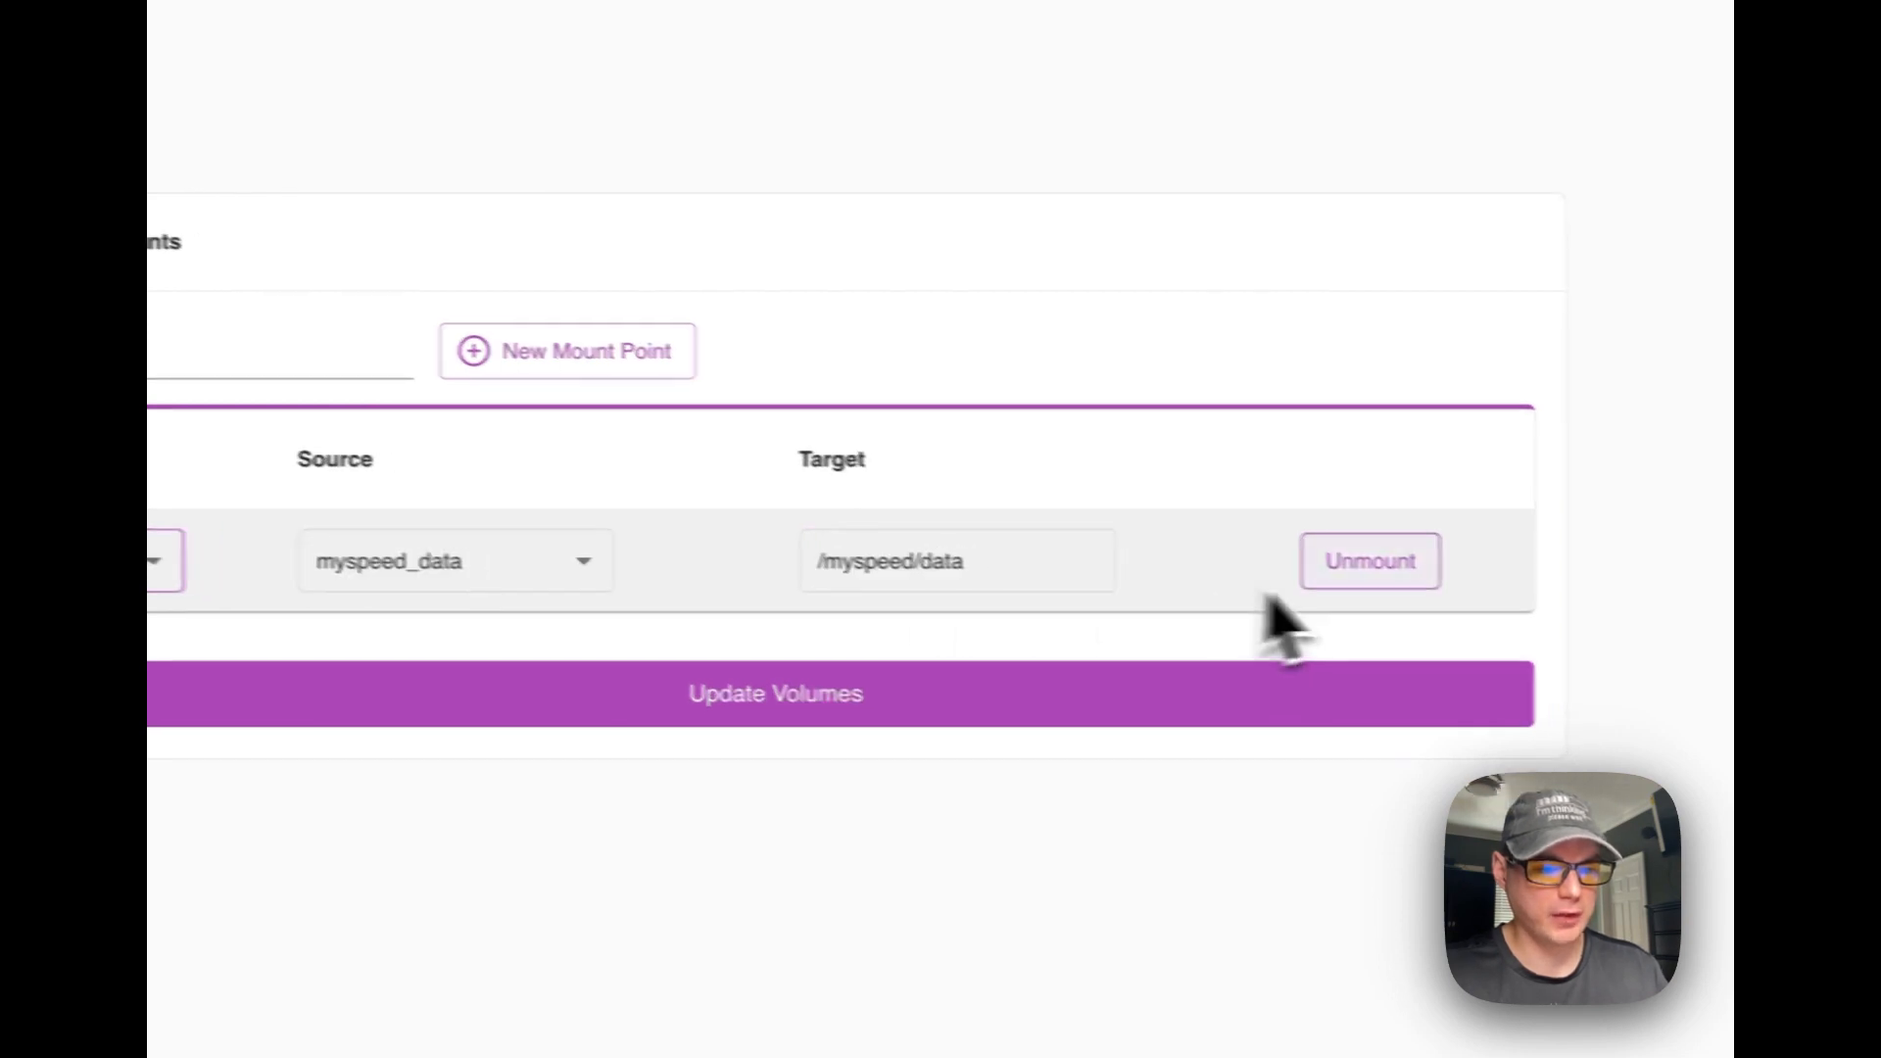
pyautogui.click(588, 356)
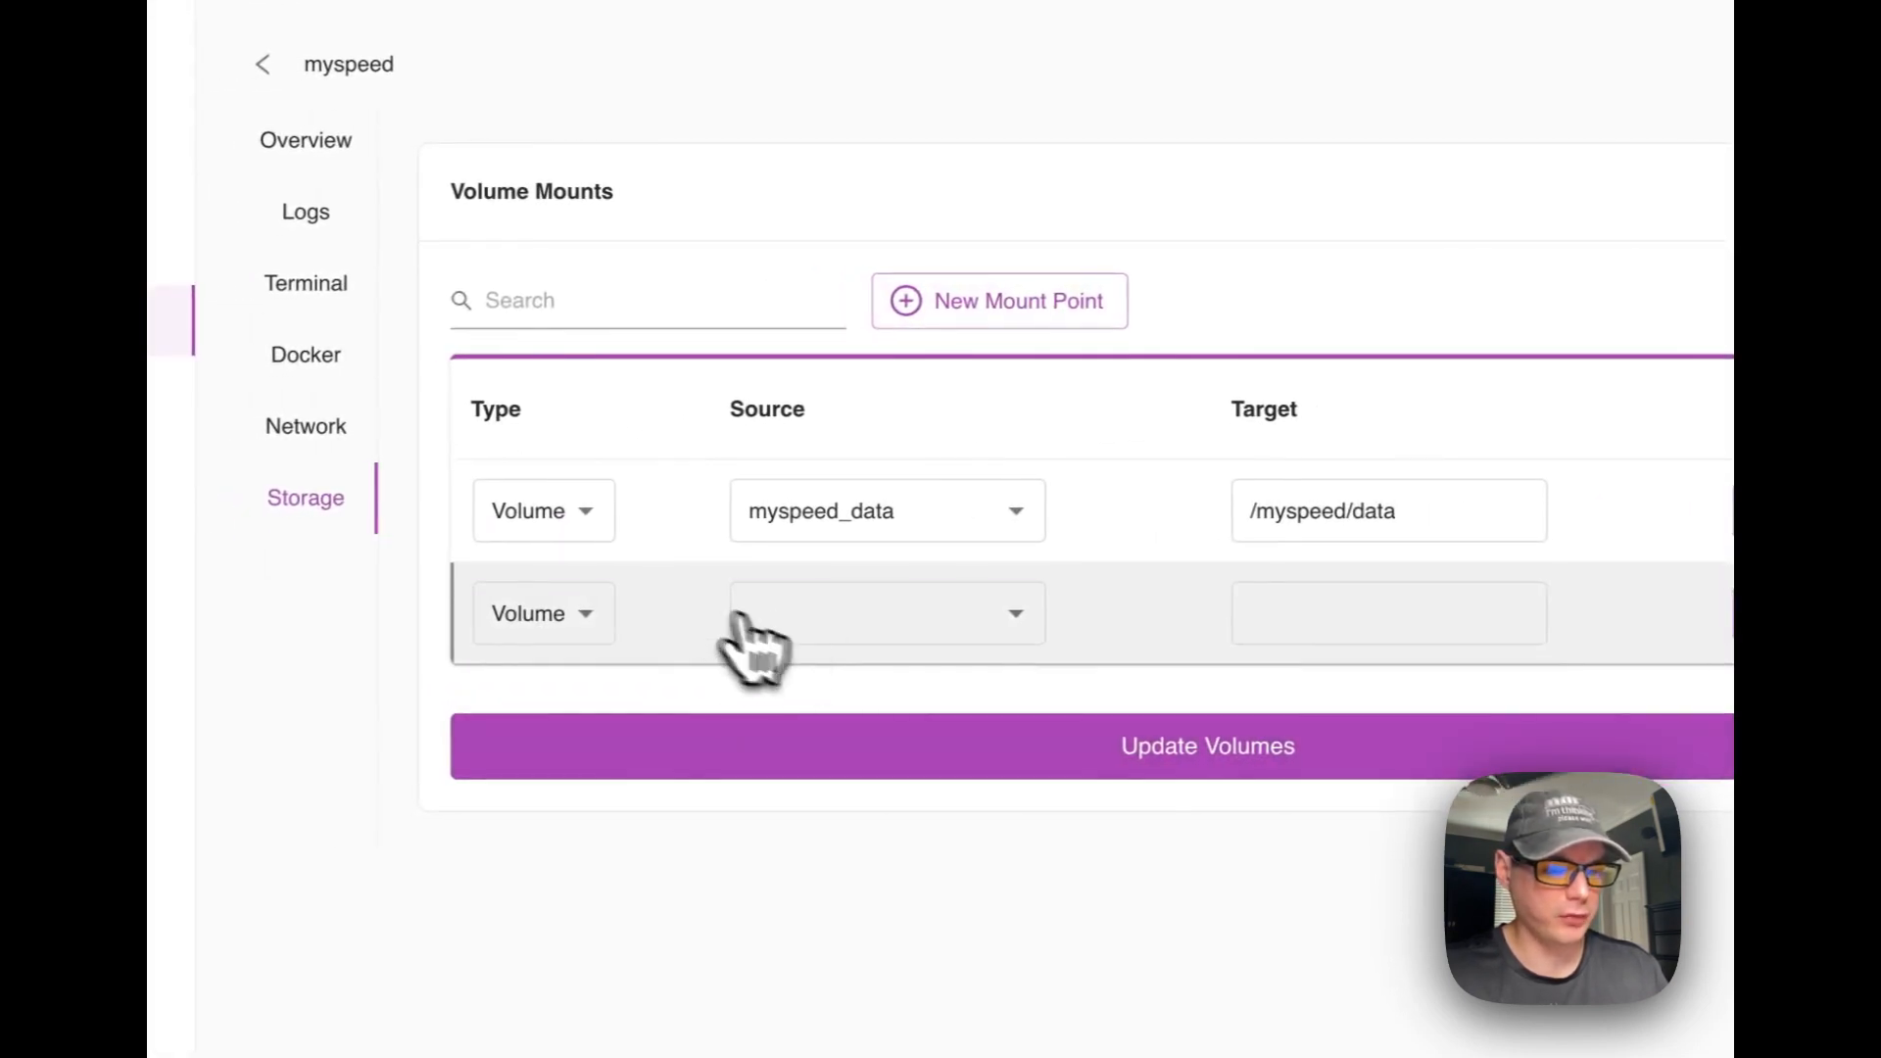
pyautogui.click(1357, 544)
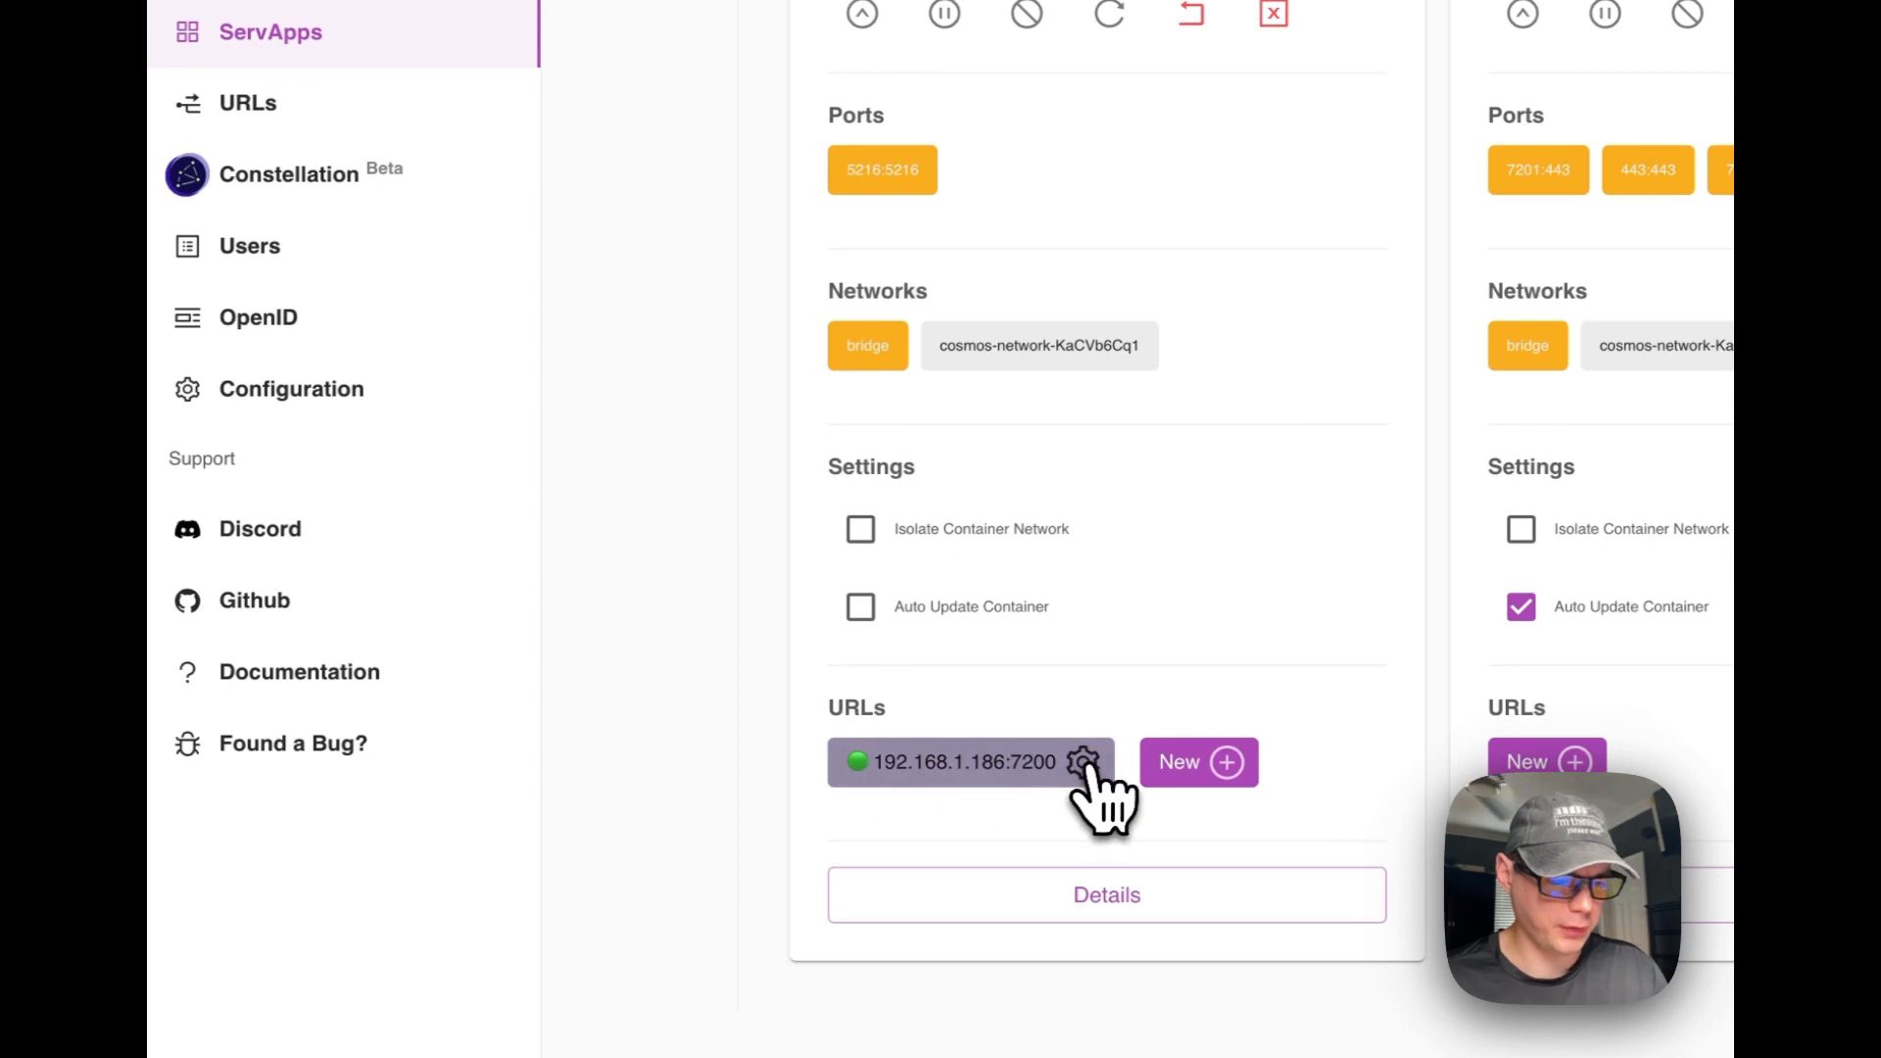
# Open the settings of the myspeed URL and review its overview, name, description, and available target modes.
pyautogui.click(1082, 762)
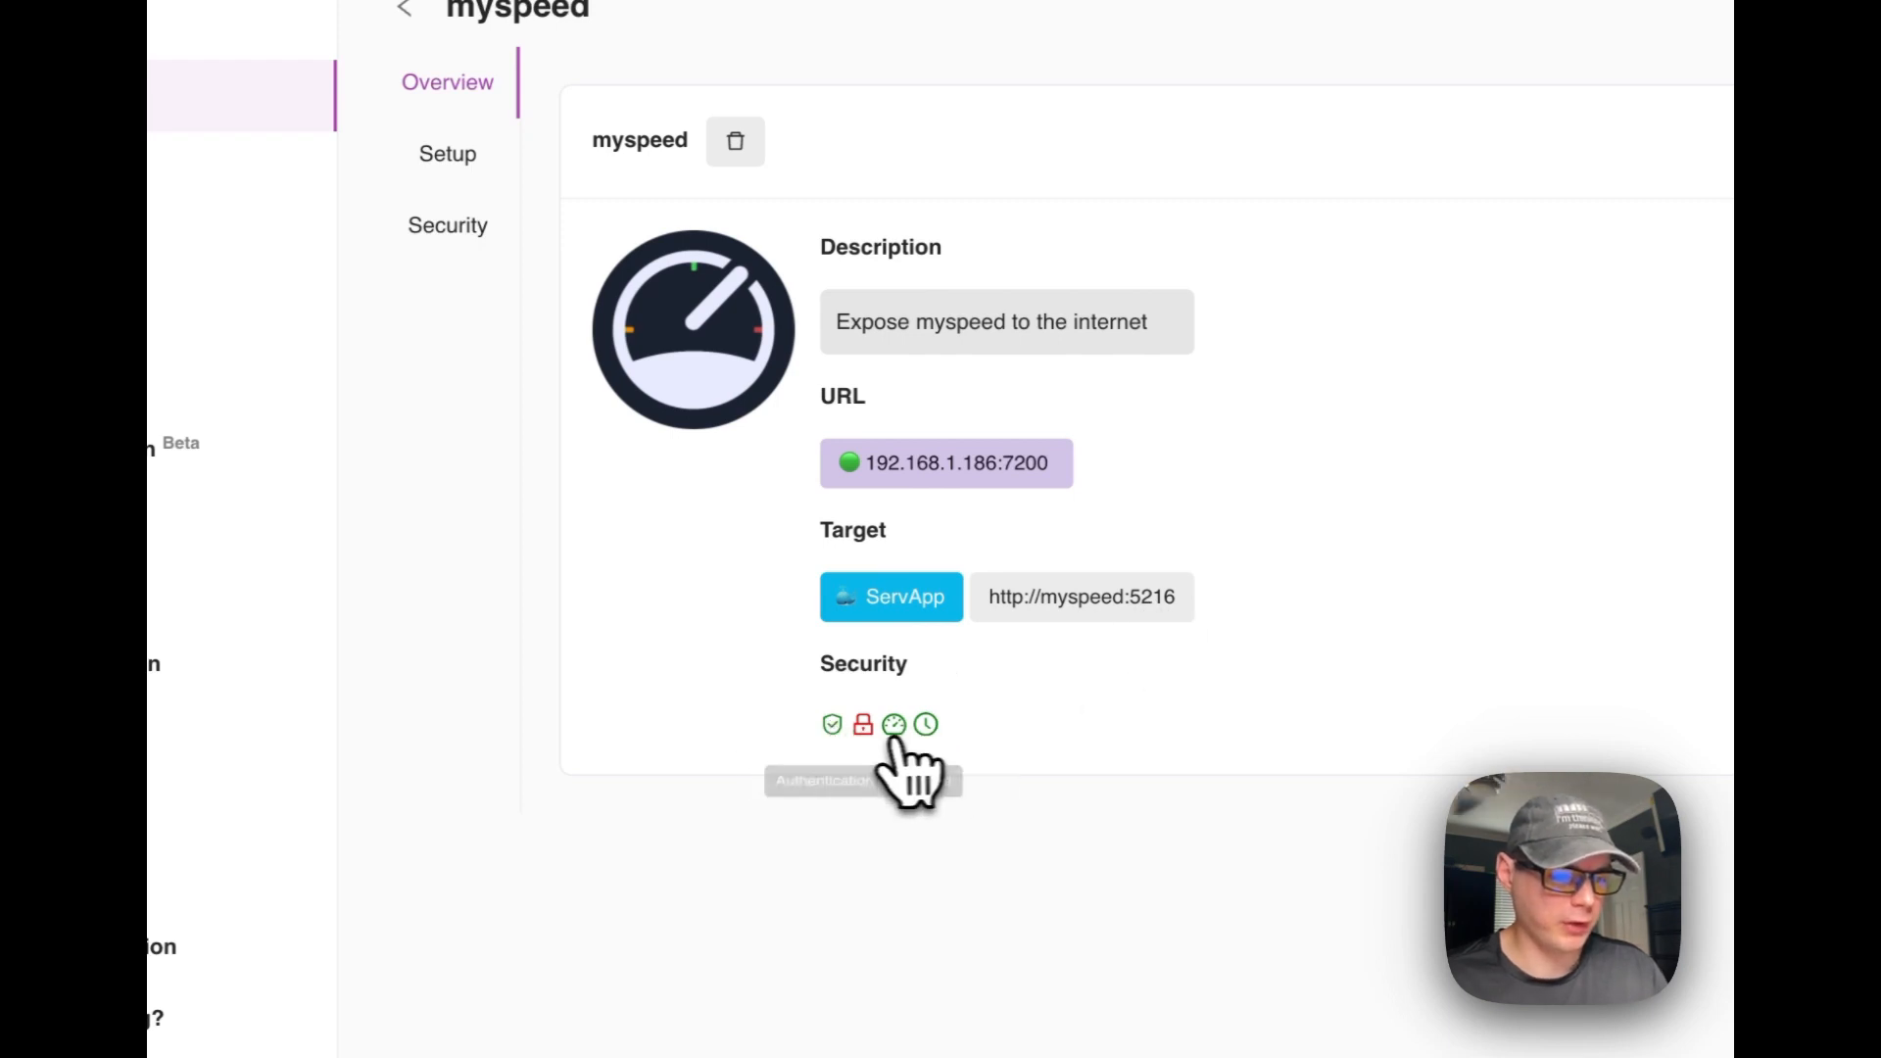
pyautogui.click(447, 157)
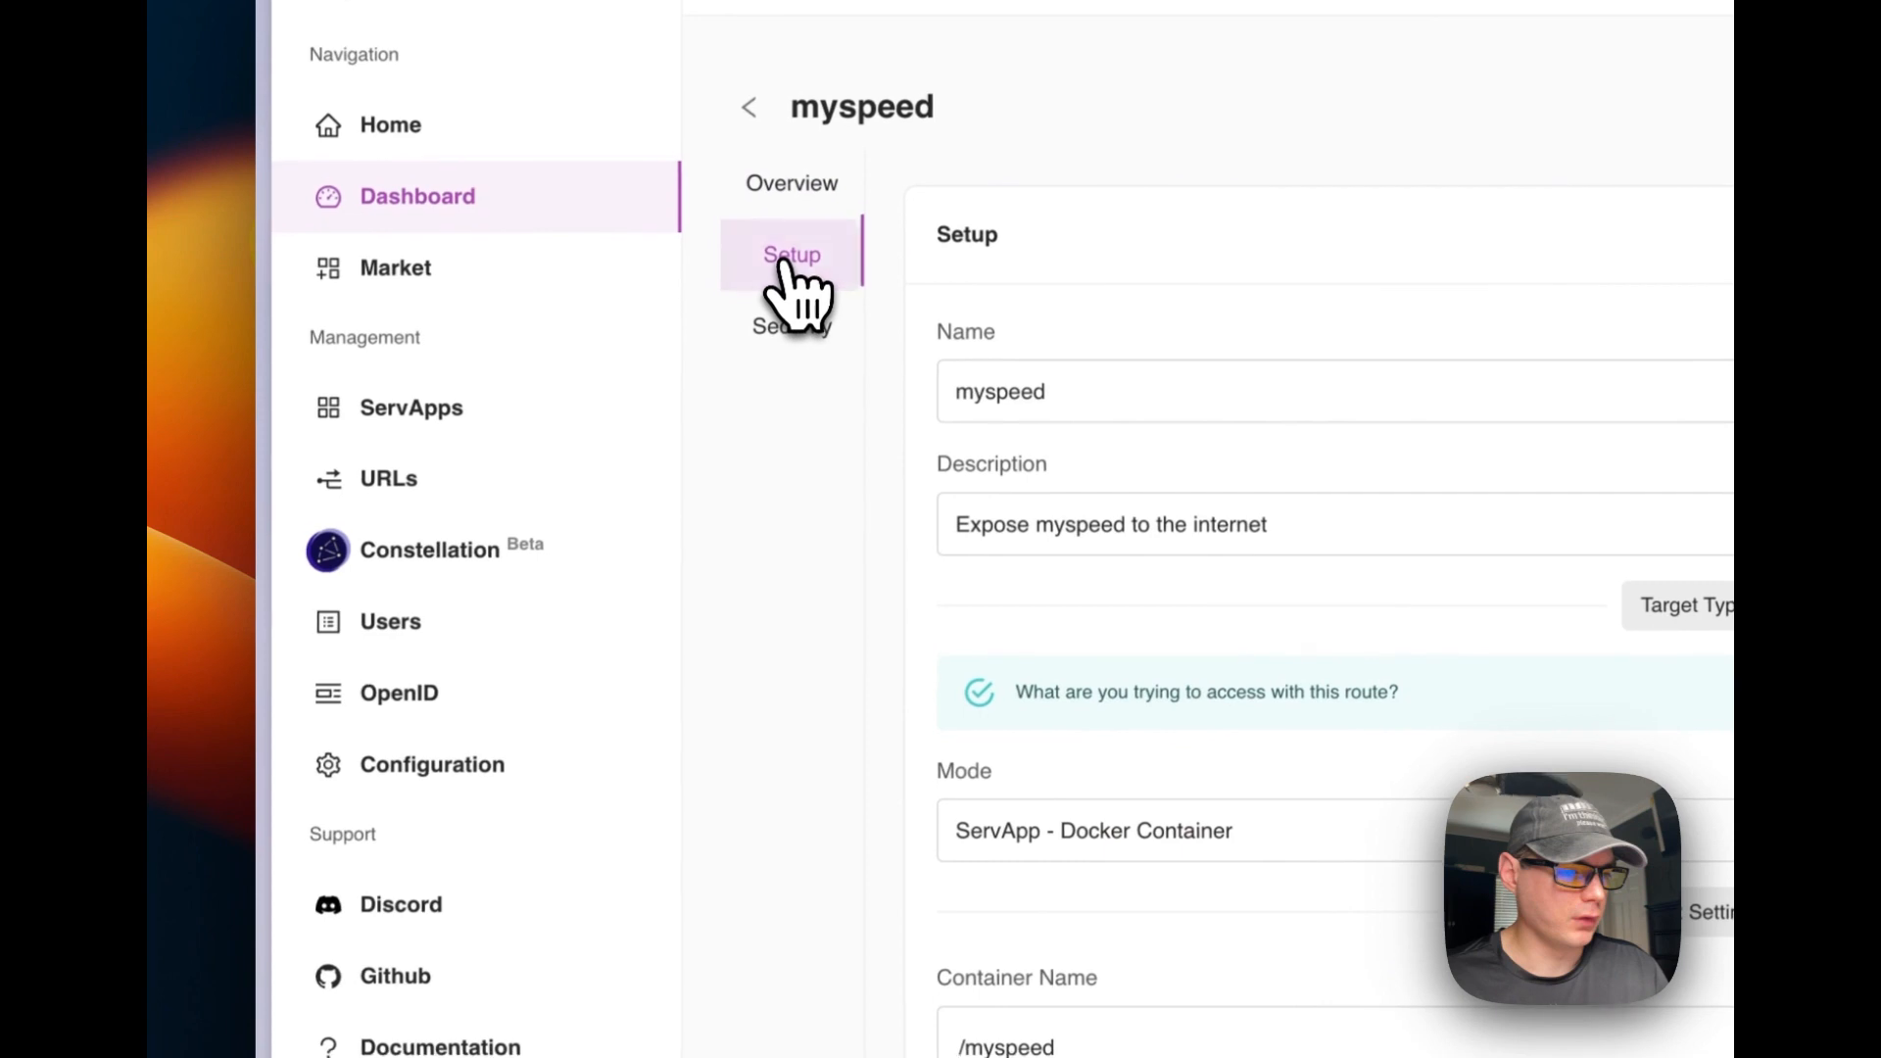
pyautogui.scroll(-3, 1072, 392)
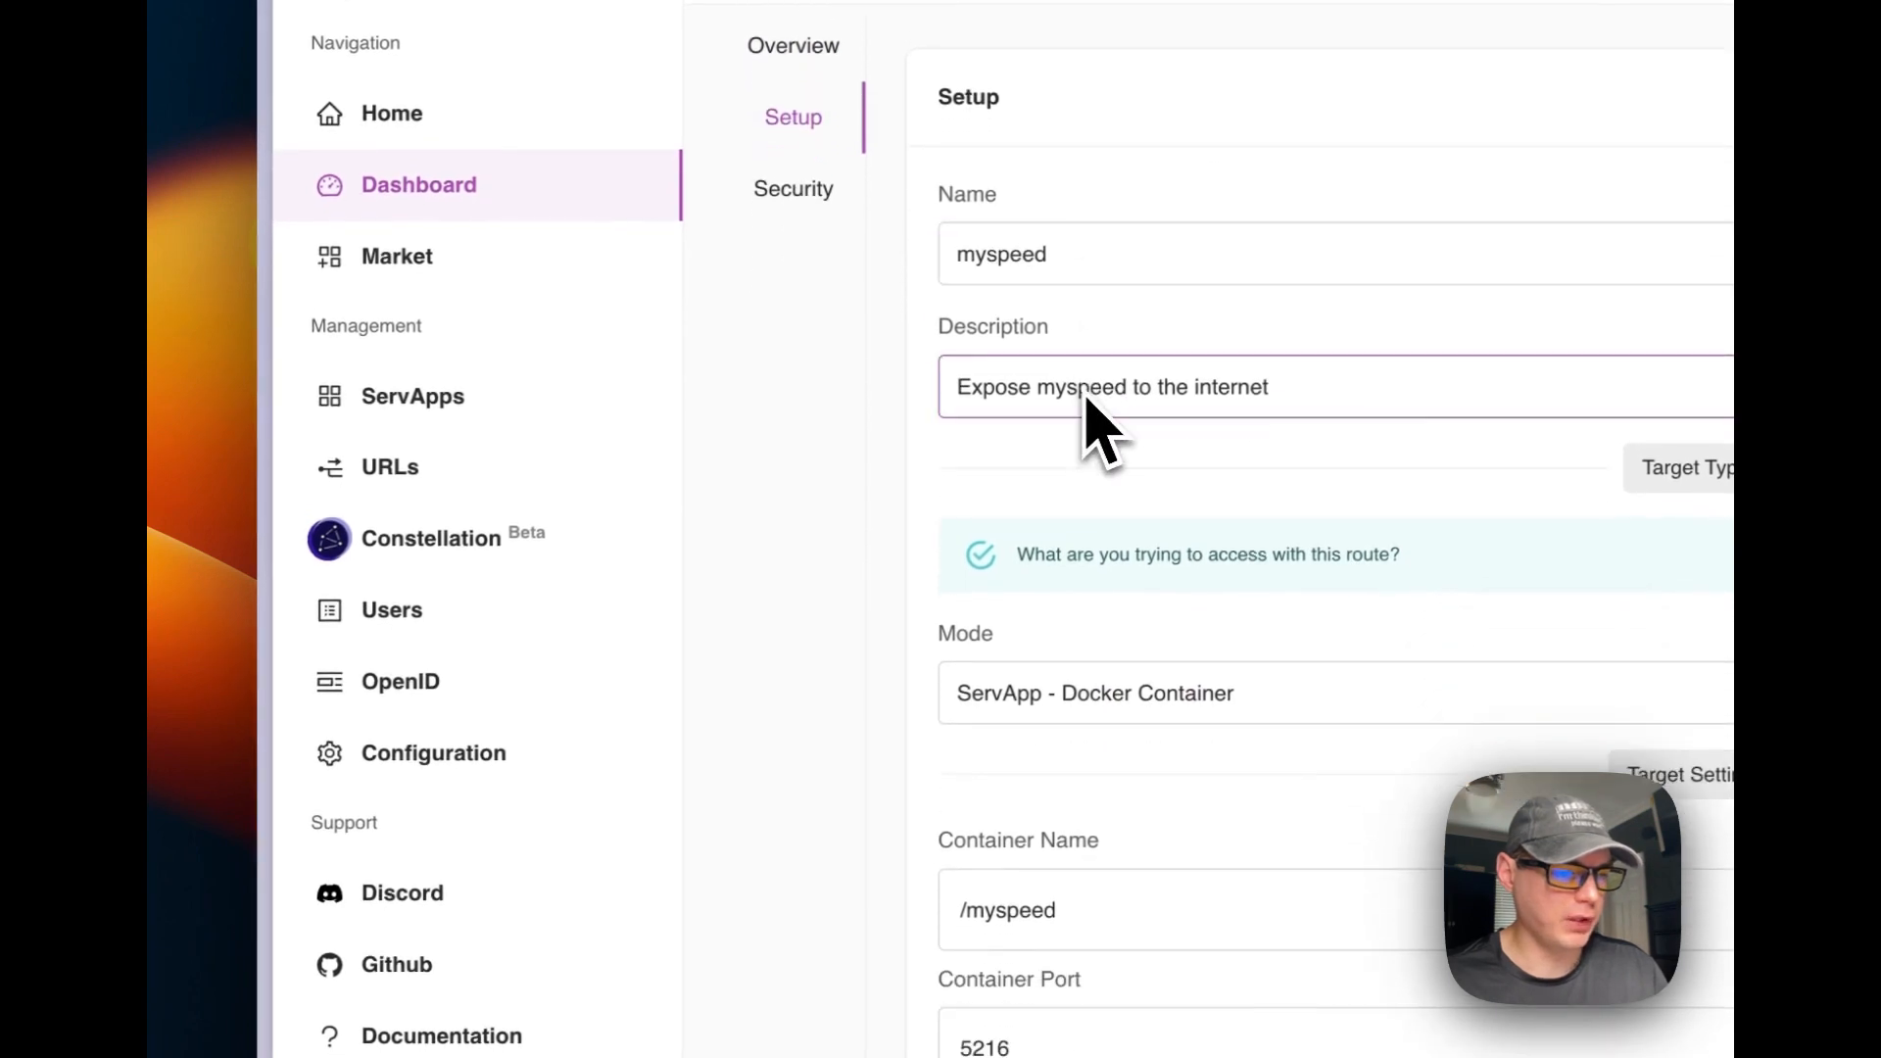
pyautogui.scroll(-3, 1101, 416)
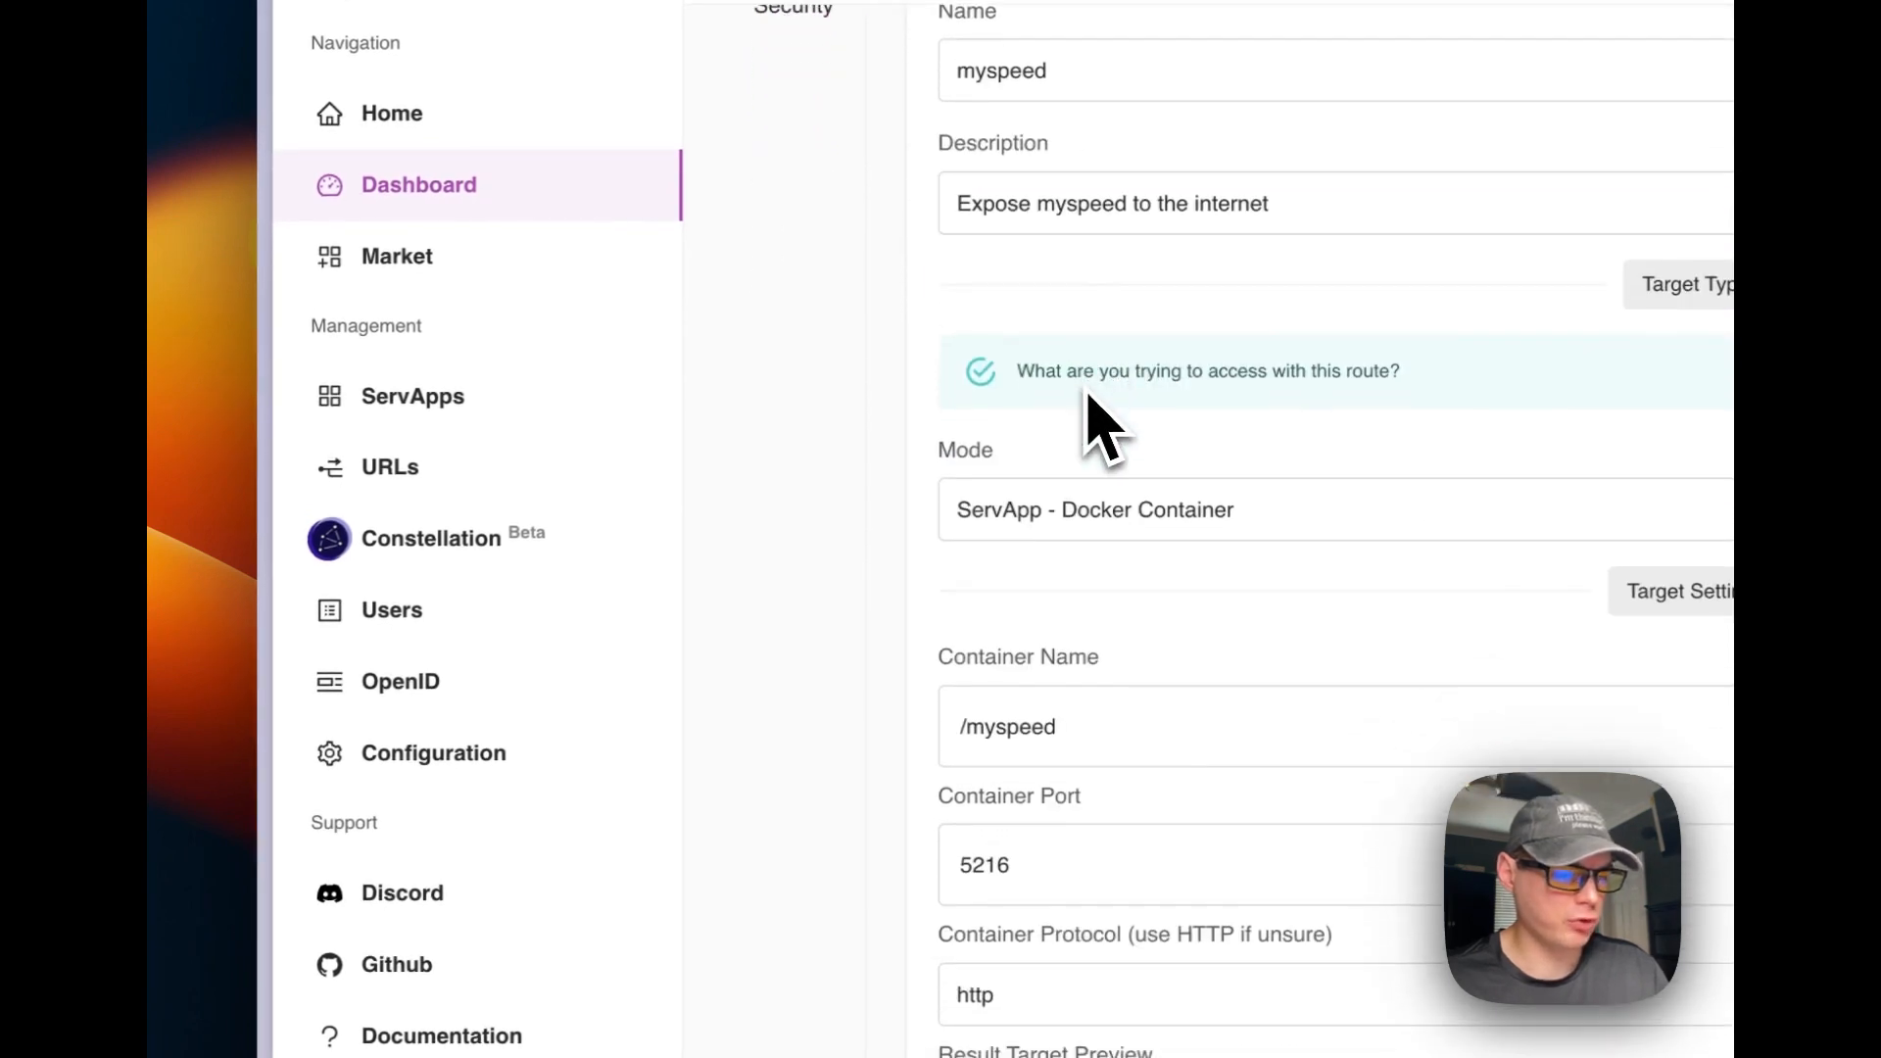
pyautogui.click(1097, 514)
pyautogui.click(903, 685)
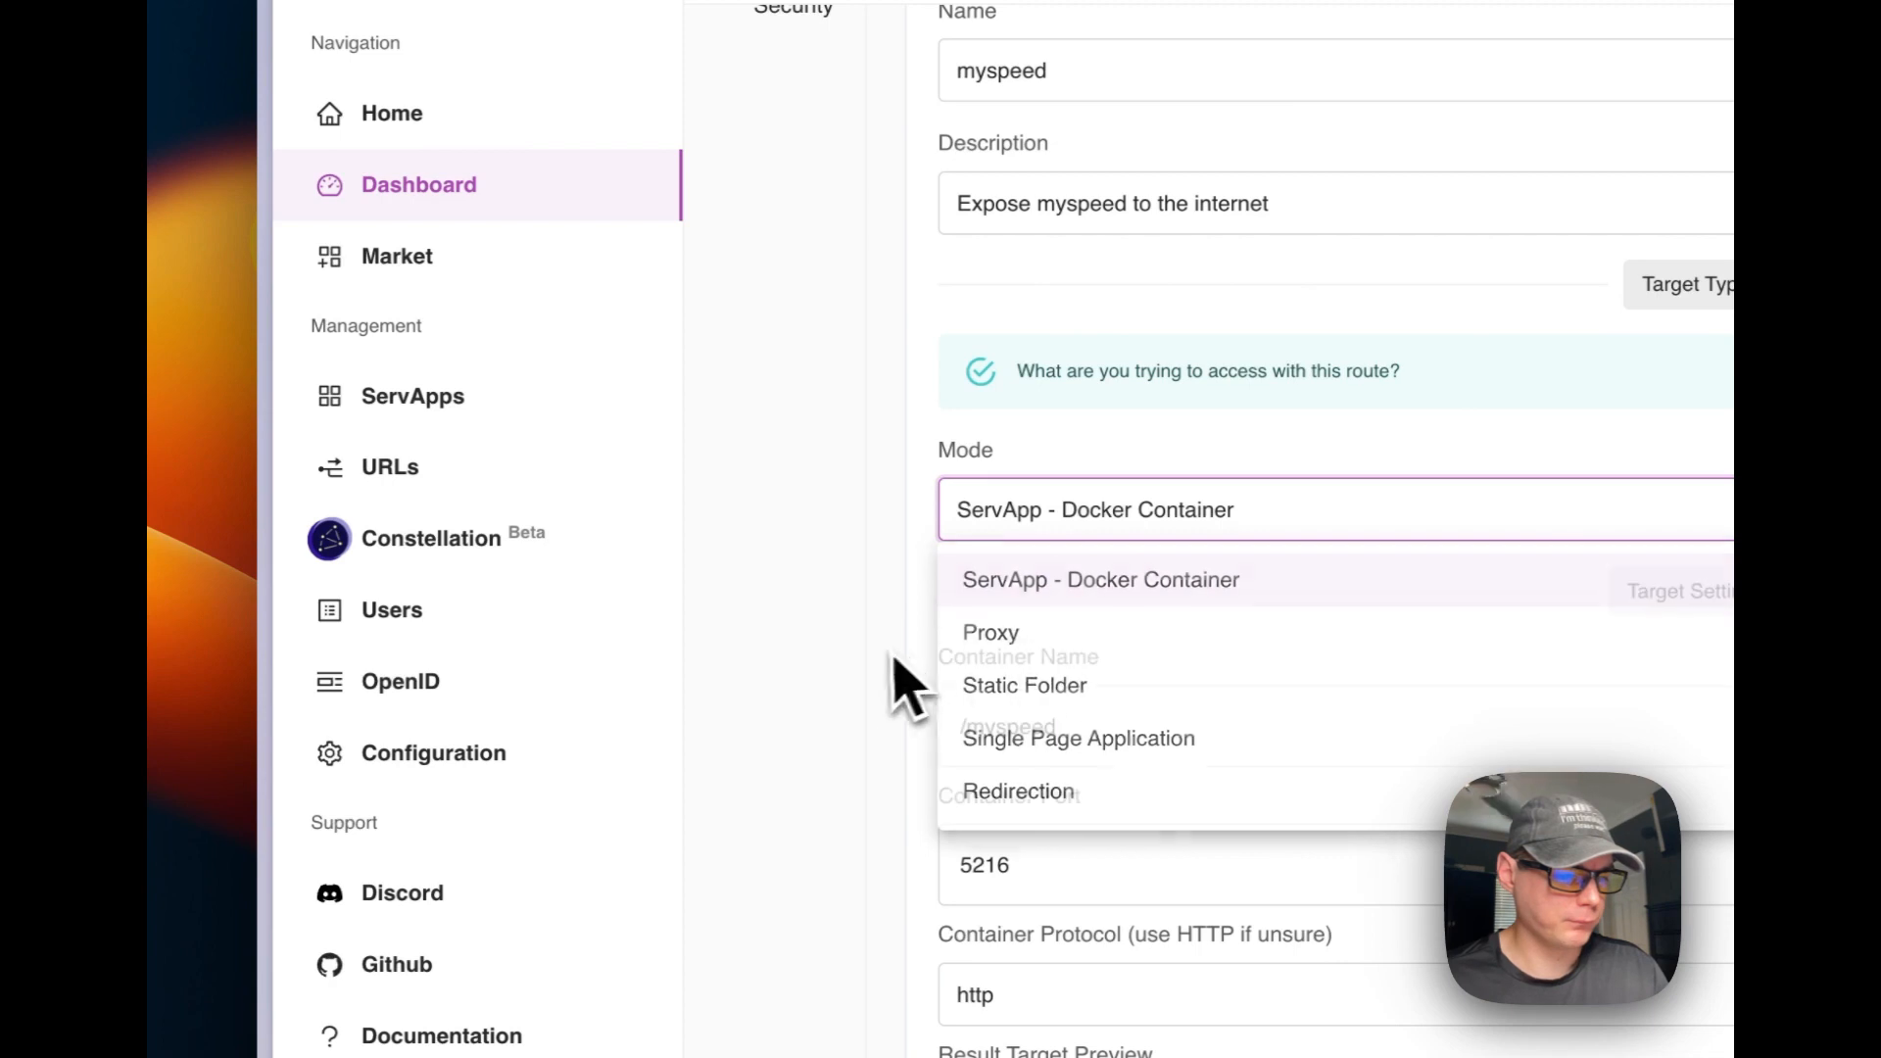
# Review the URL's target settings, including the selectable container names, container port, protocol, and resulting target preview.
pyautogui.scroll(-2, 878, 662)
pyautogui.scroll(-1, 911, 617)
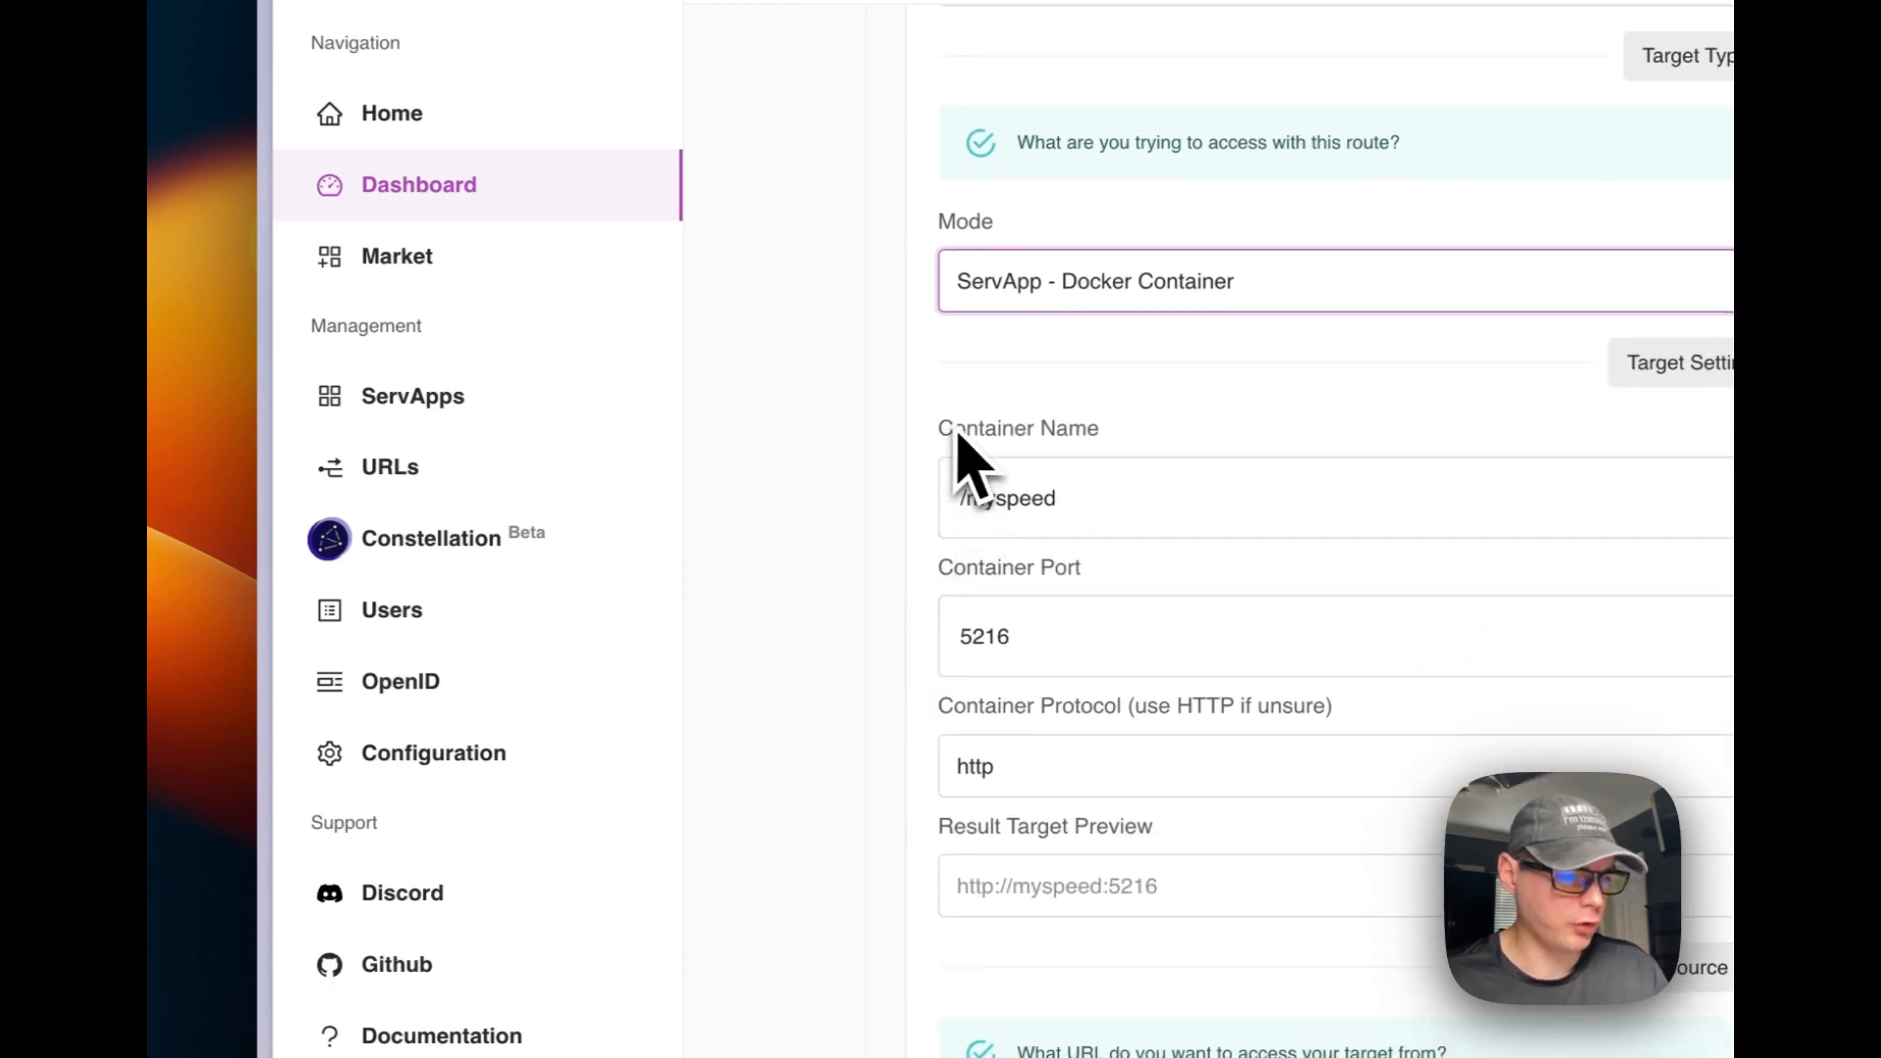
pyautogui.click(995, 505)
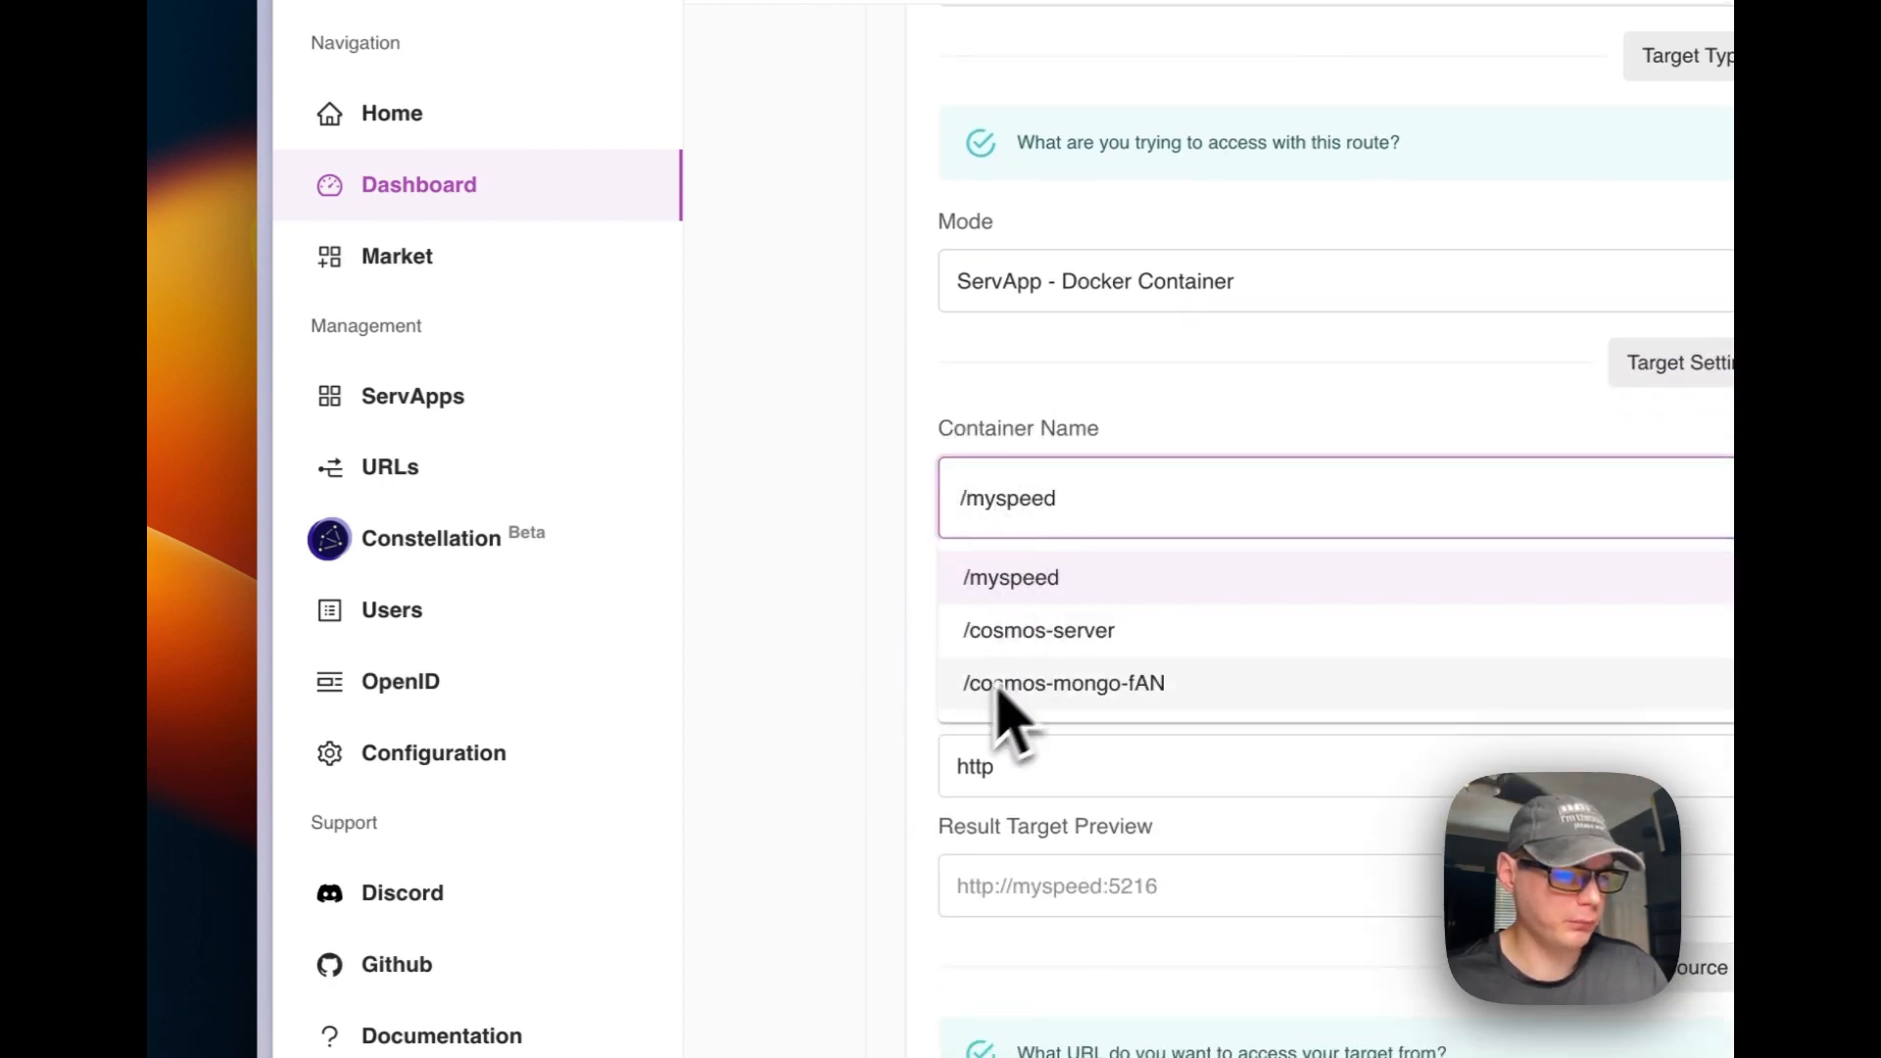
pyautogui.click(848, 642)
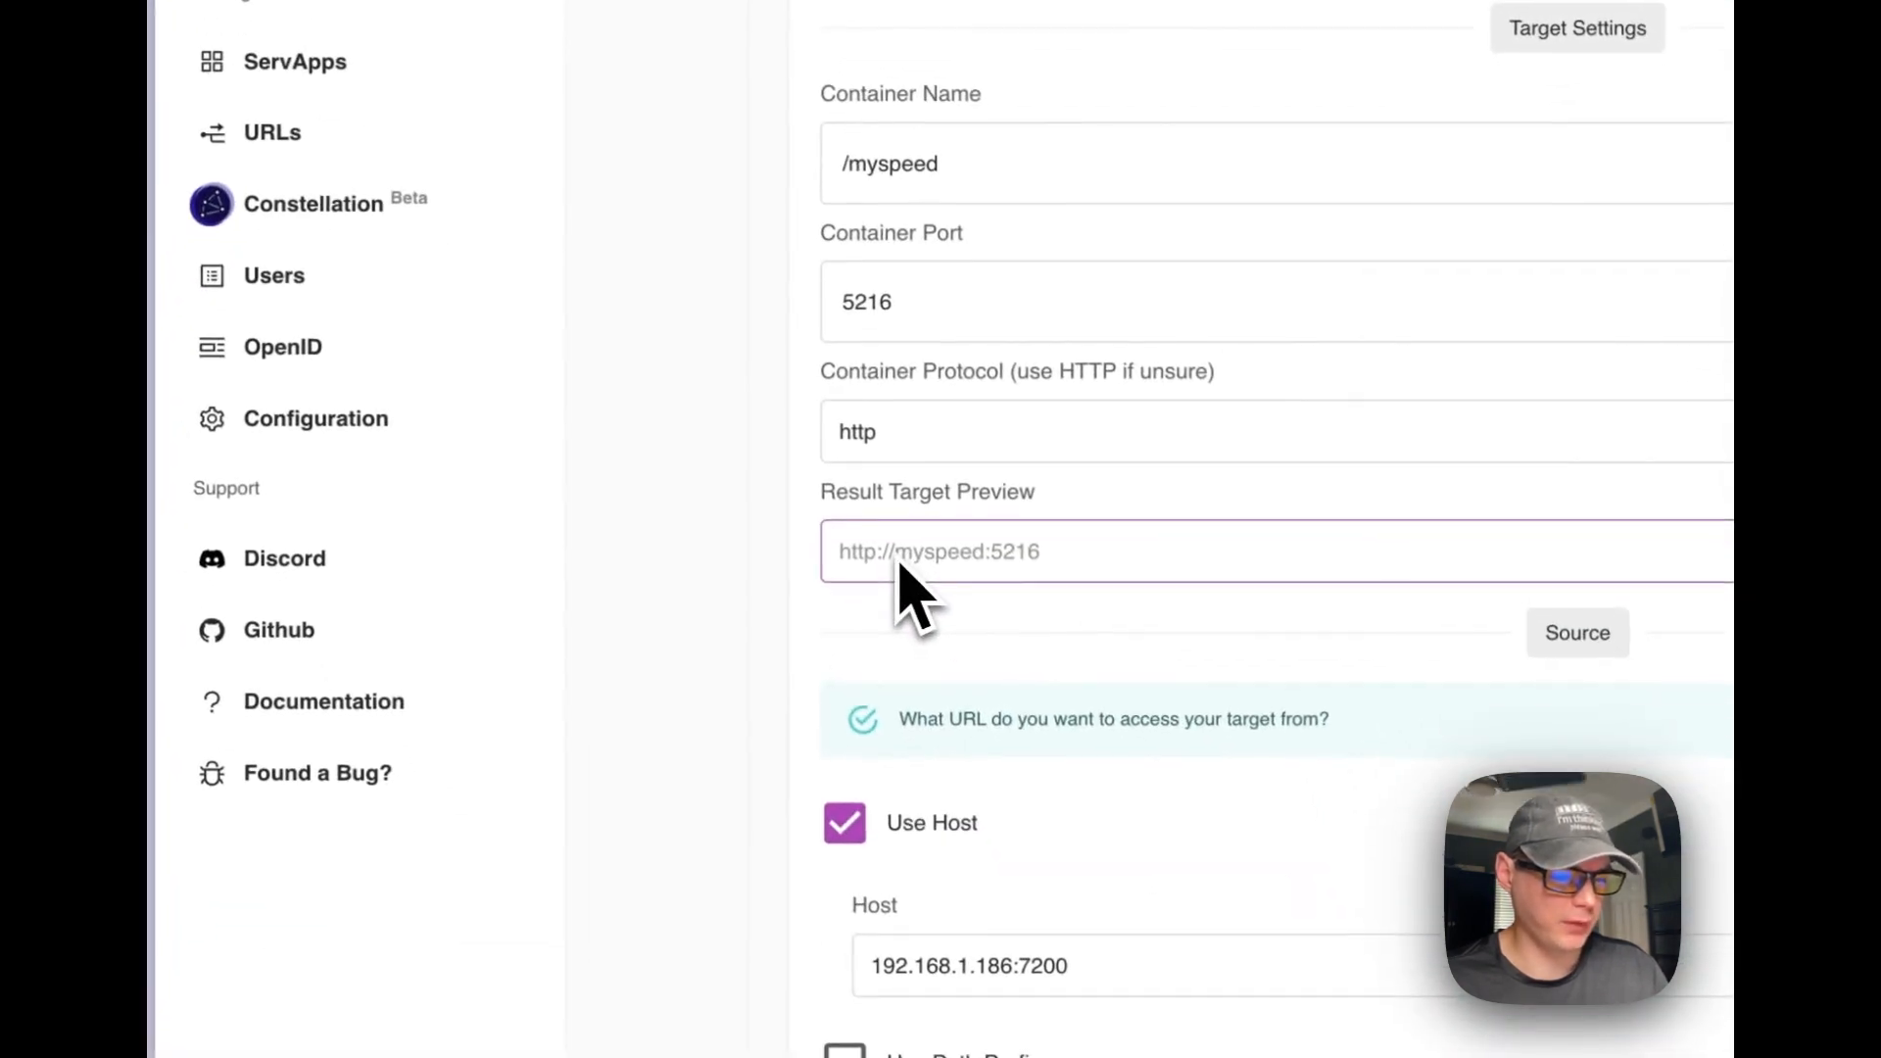
# Examine the URL's host and basic security options, and expand the advanced settings to view the host header and inbound IP whitelist.
pyautogui.scroll(-7, 896, 568)
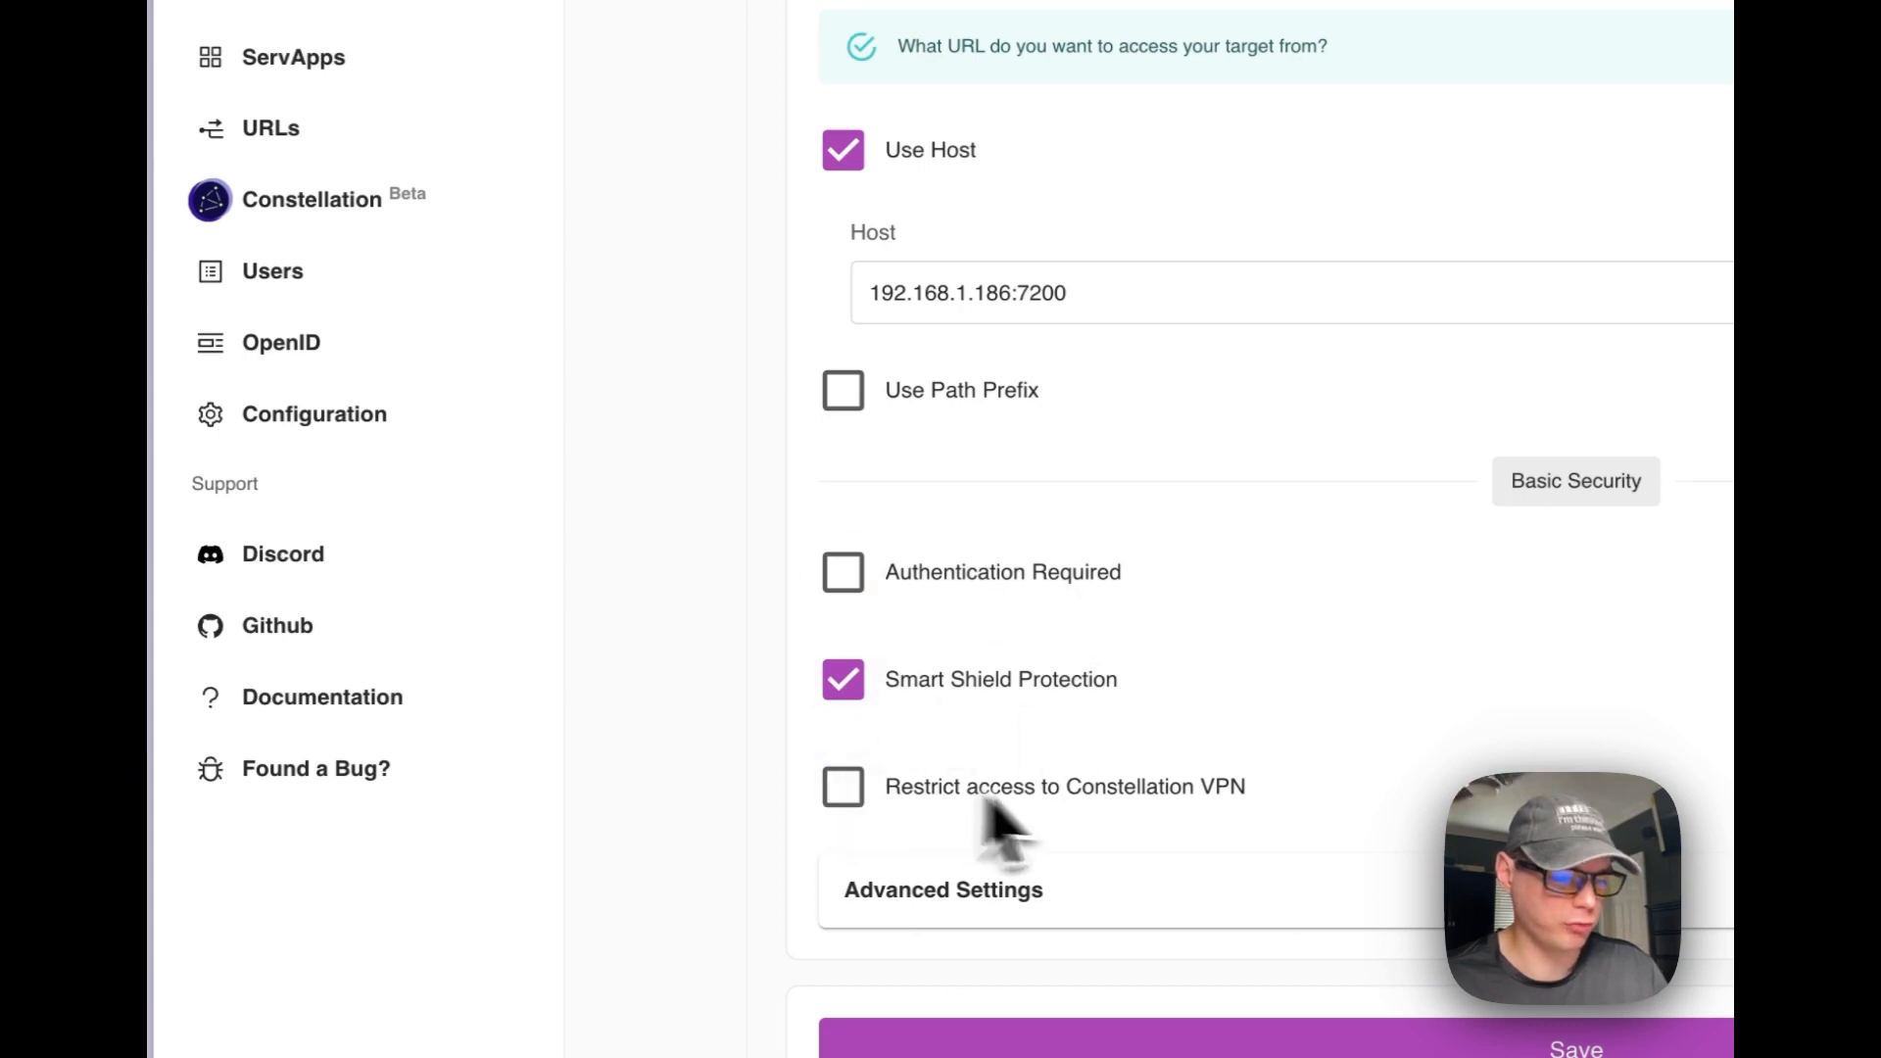
pyautogui.click(991, 906)
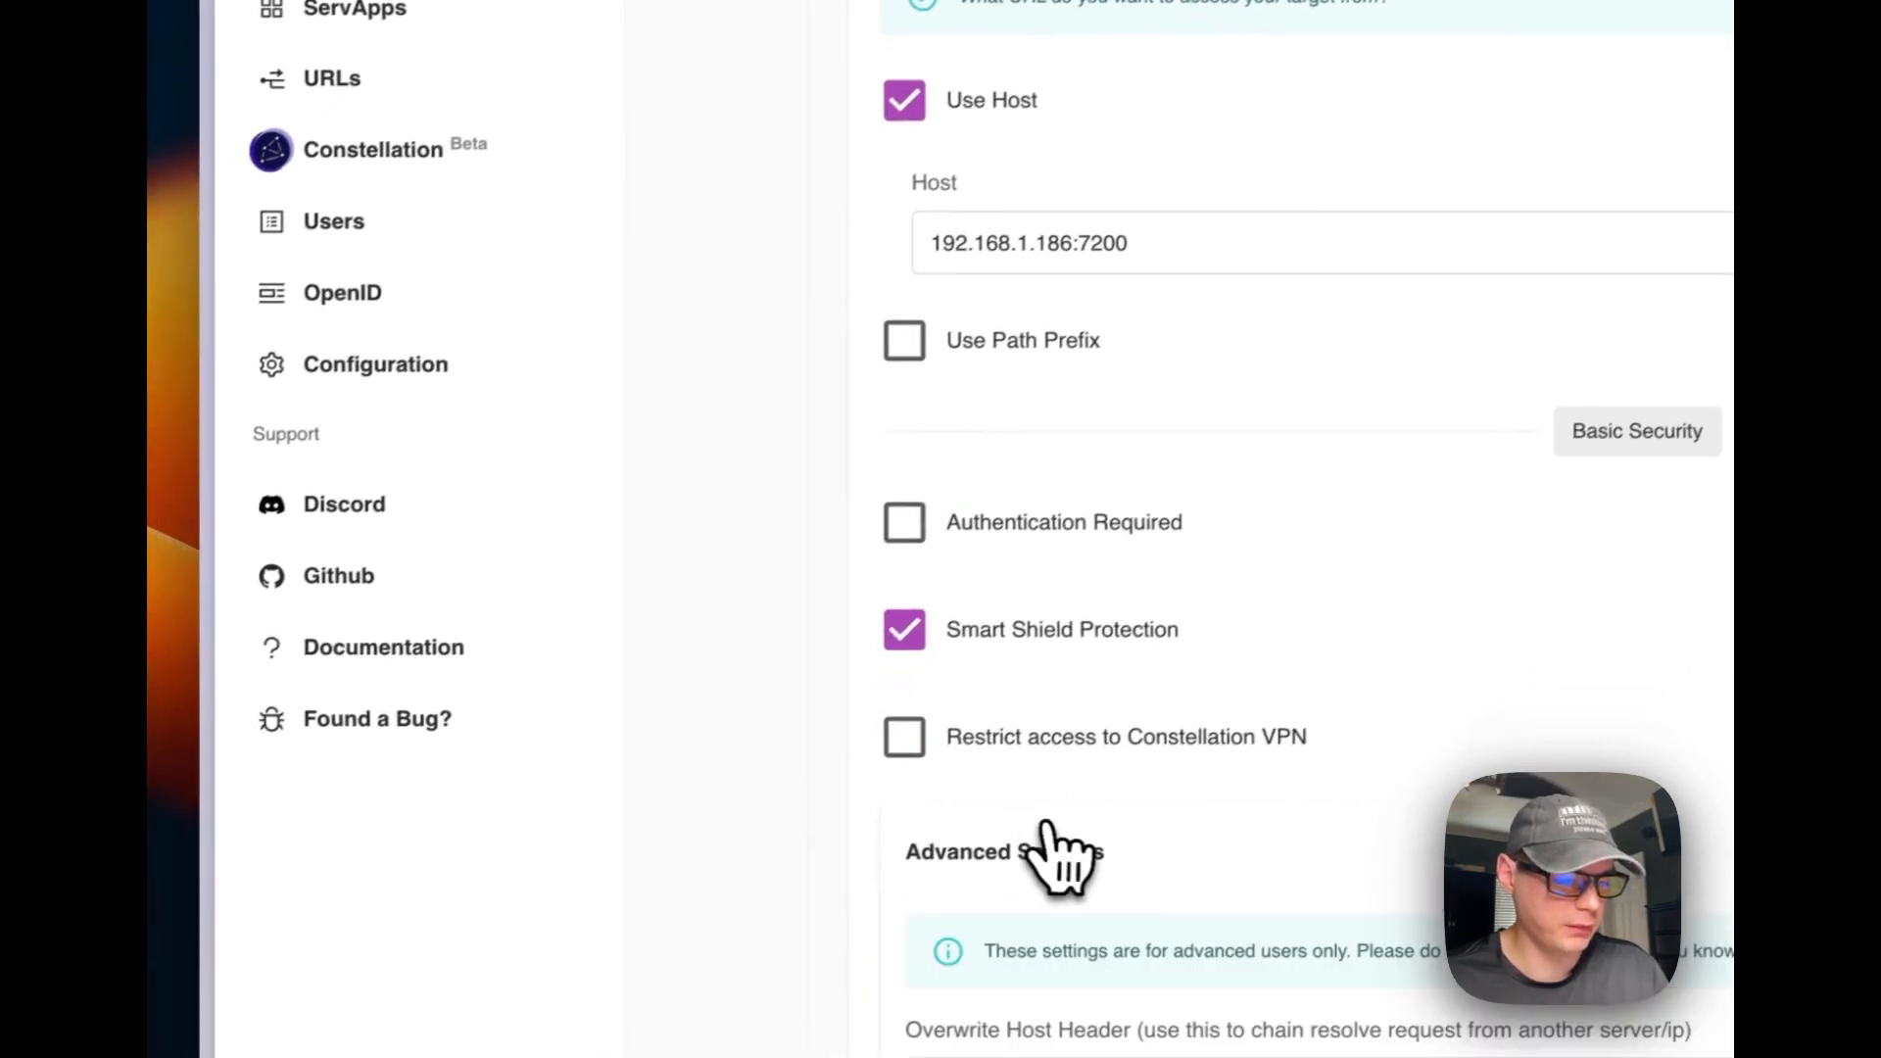
pyautogui.scroll(-6, 1010, 906)
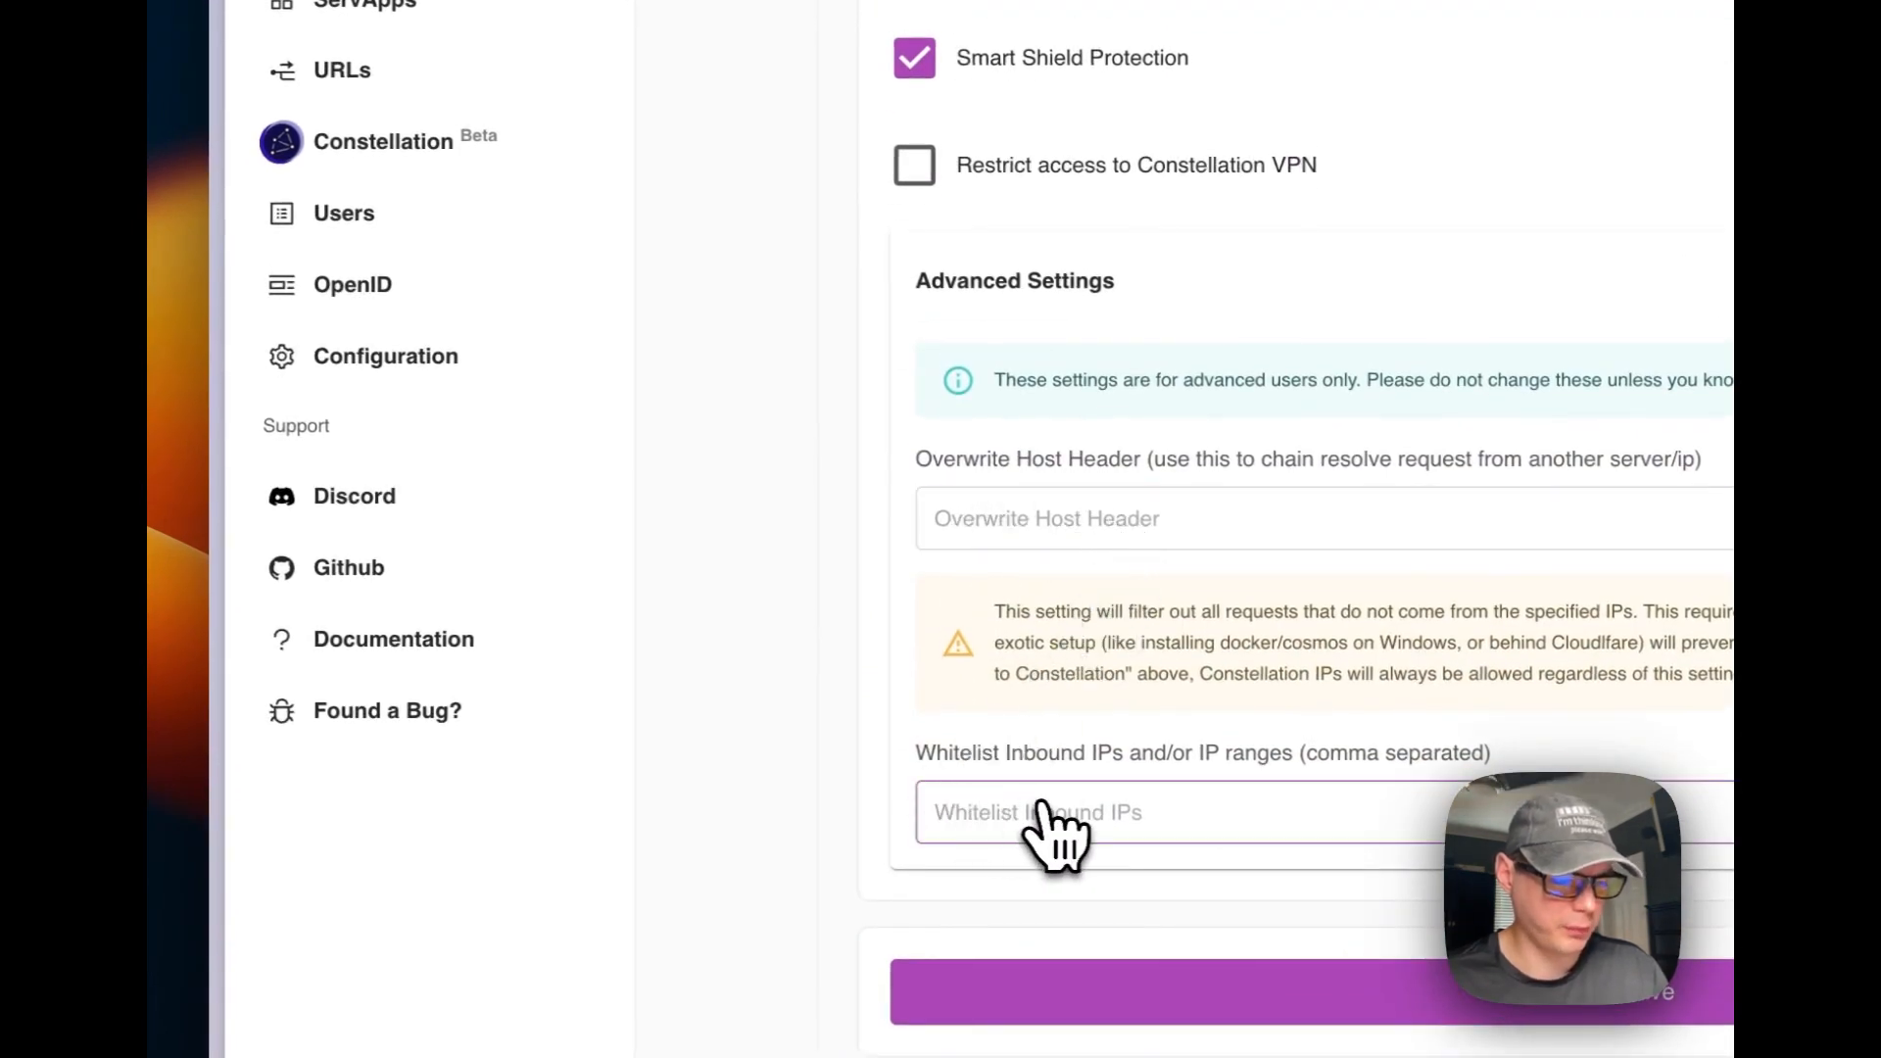
# Open the myspeed URL's security settings and review the authentication, header, Smart Shield, and limit options.
pyautogui.scroll(10, 843, 808)
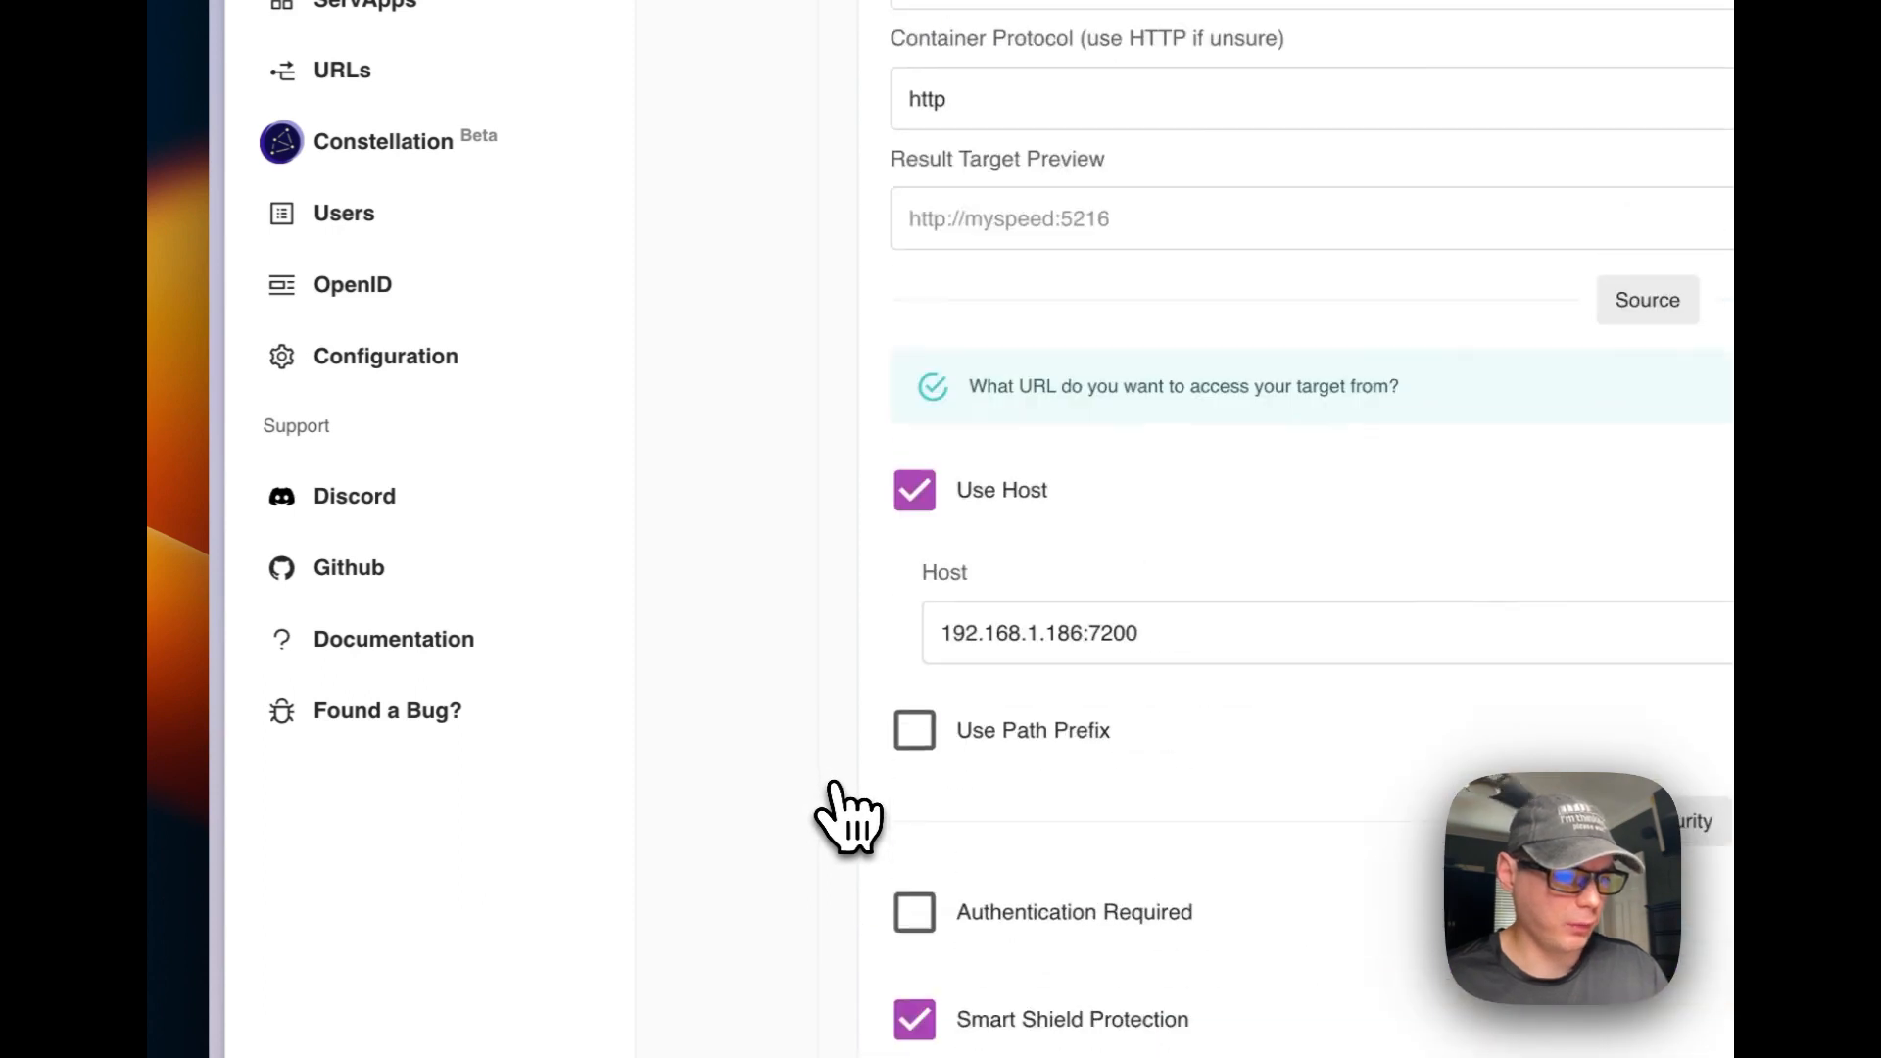
pyautogui.click(676, 384)
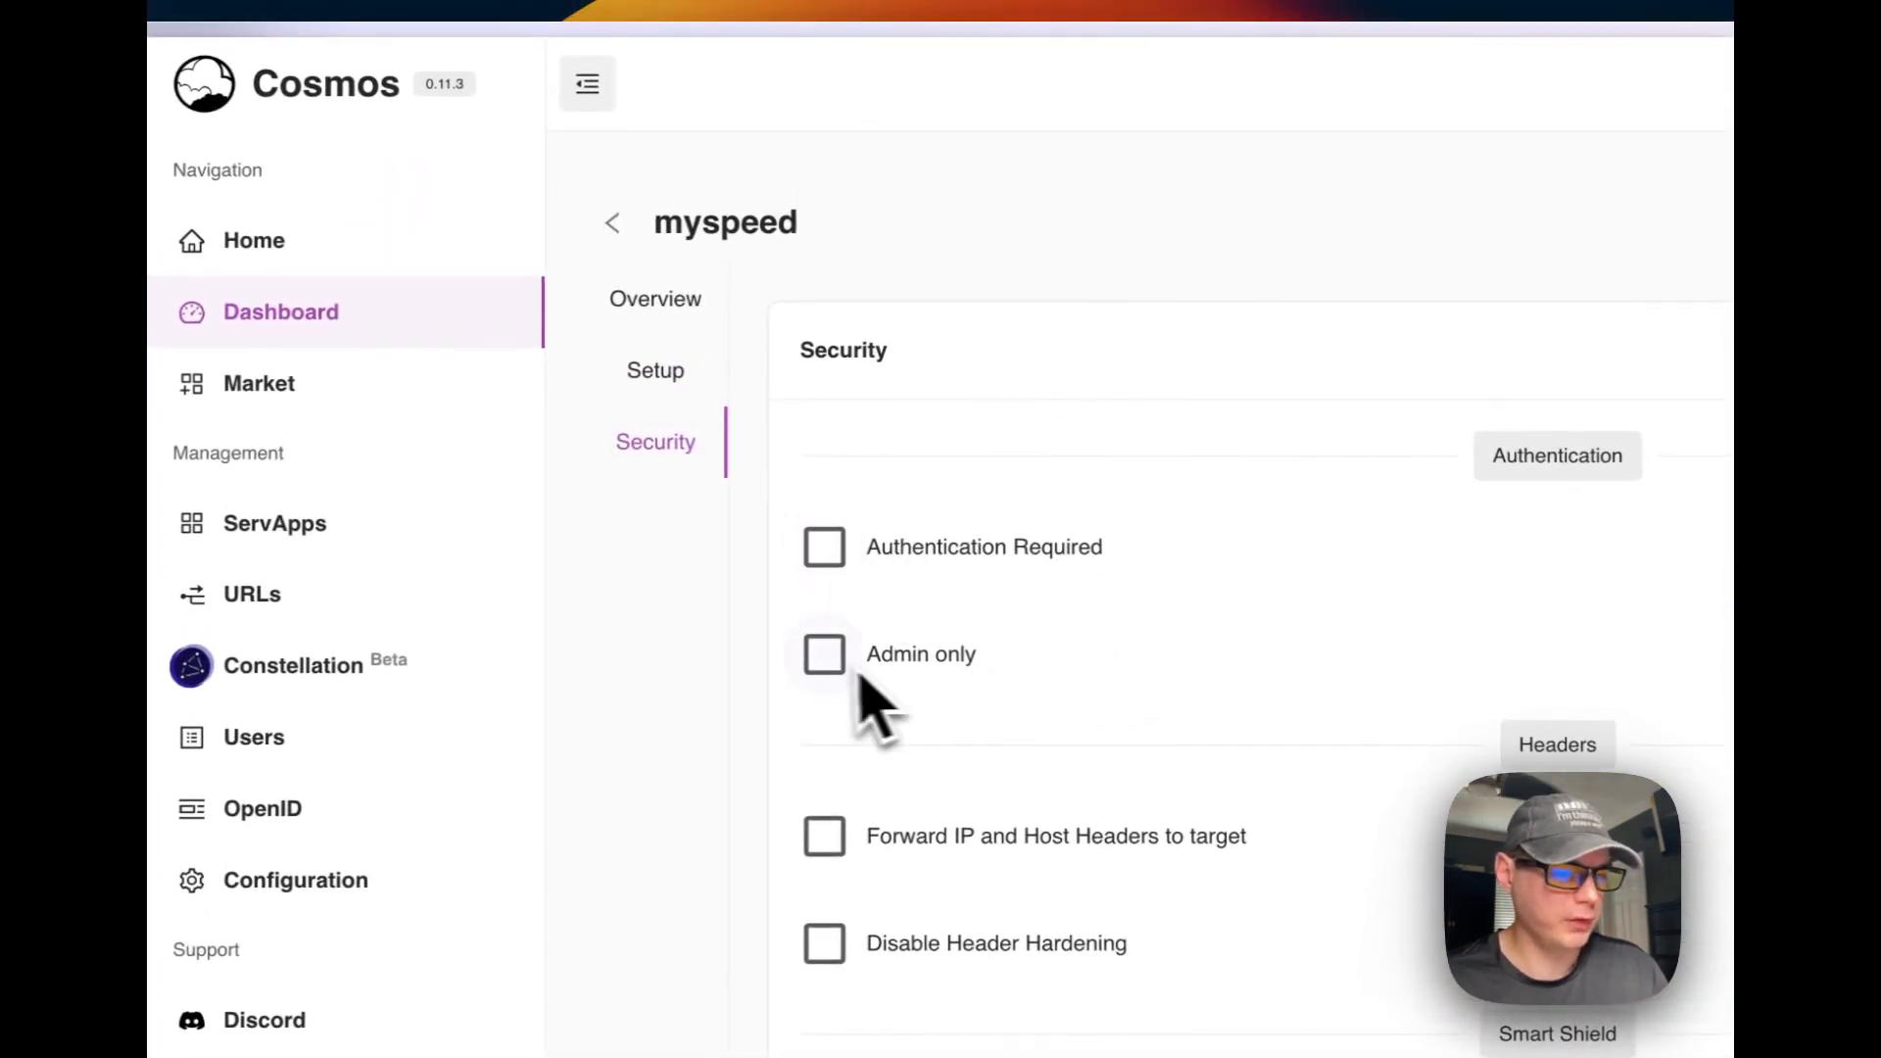
pyautogui.scroll(-2, 1088, 745)
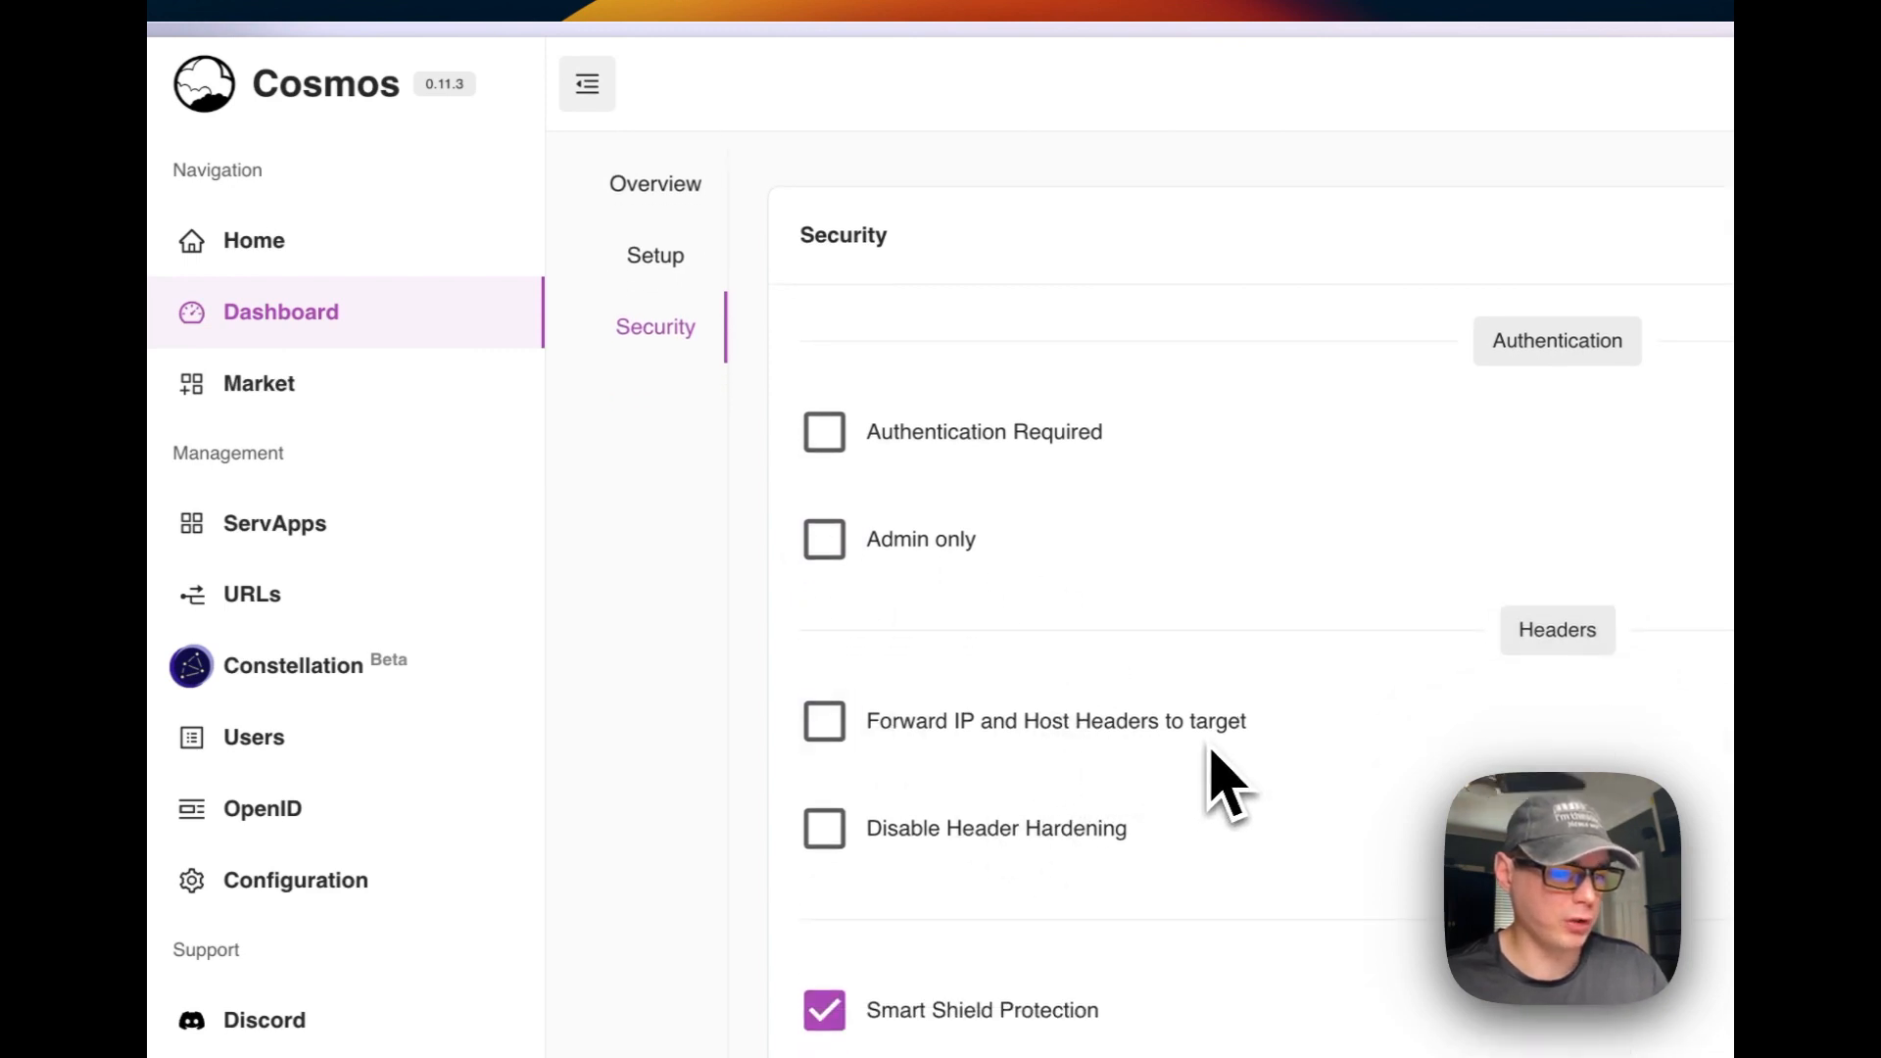
pyautogui.scroll(-3, 1212, 749)
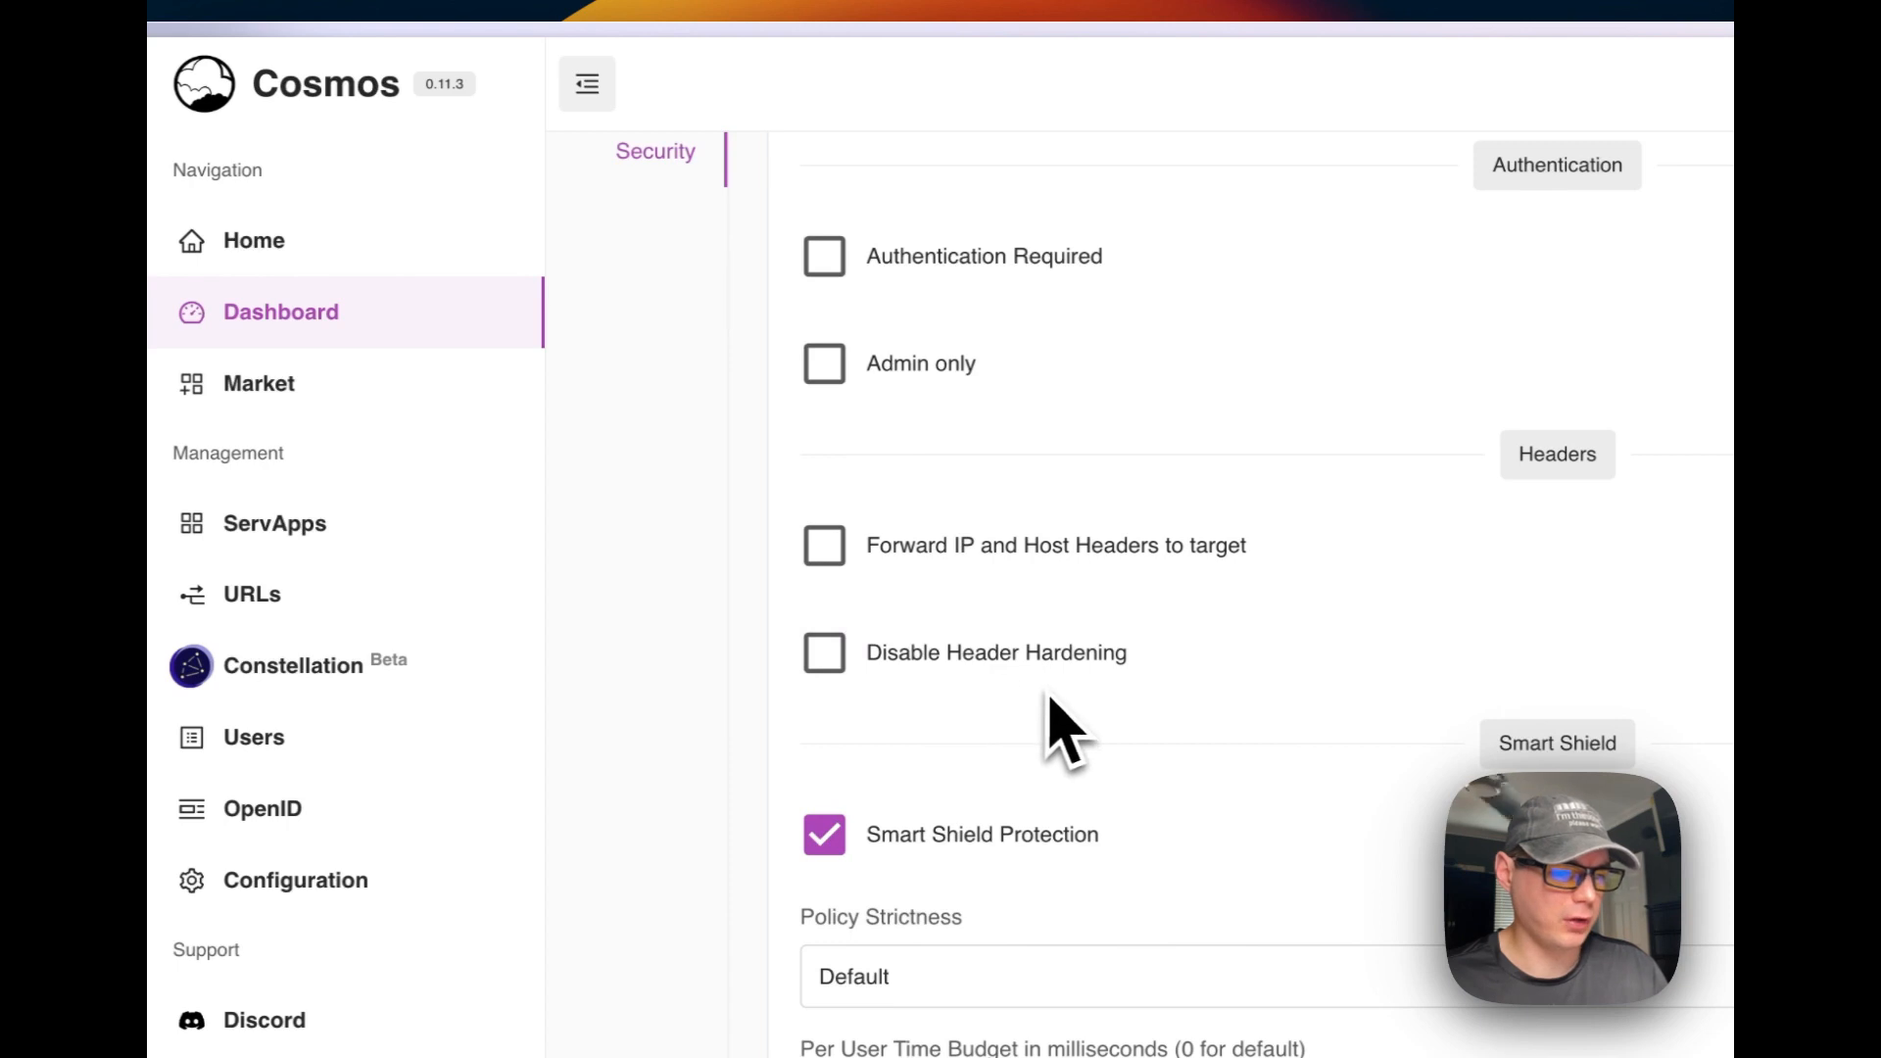
pyautogui.scroll(-3, 1078, 730)
pyautogui.scroll(-10, 1053, 686)
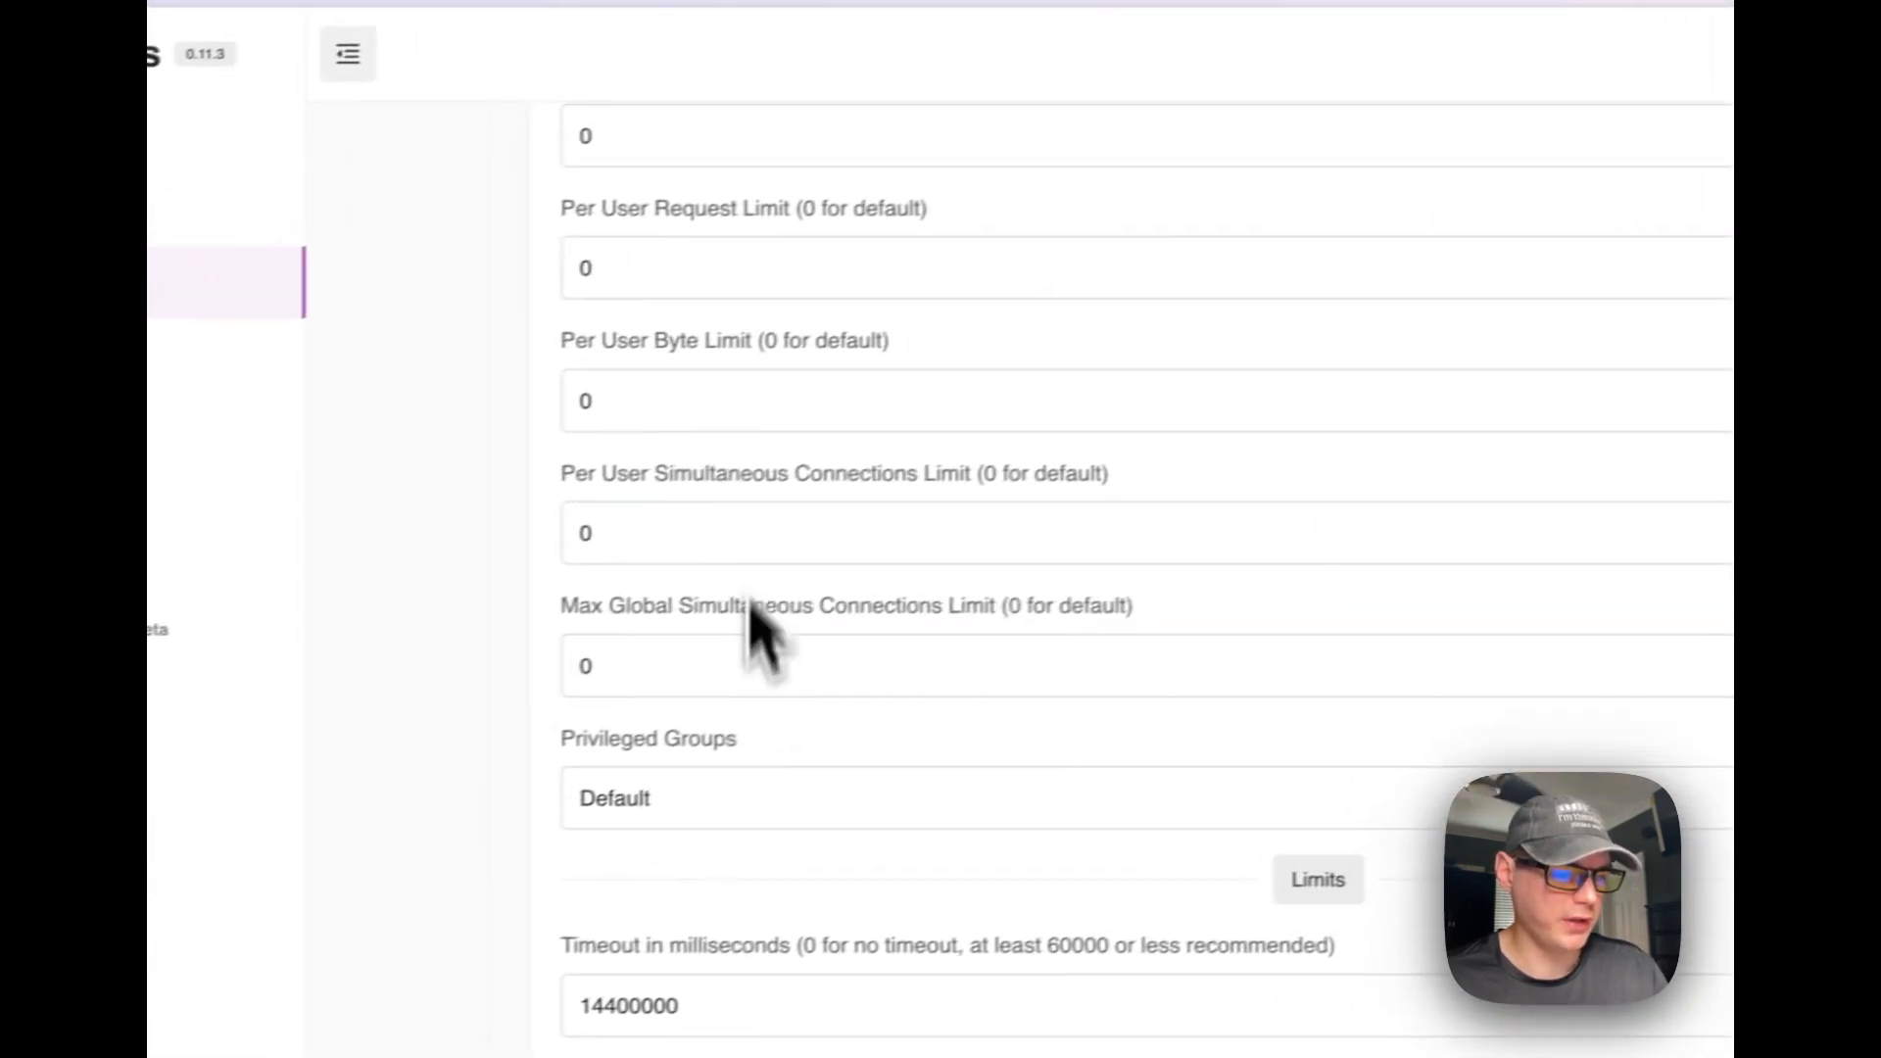
pyautogui.scroll(-4, 942, 617)
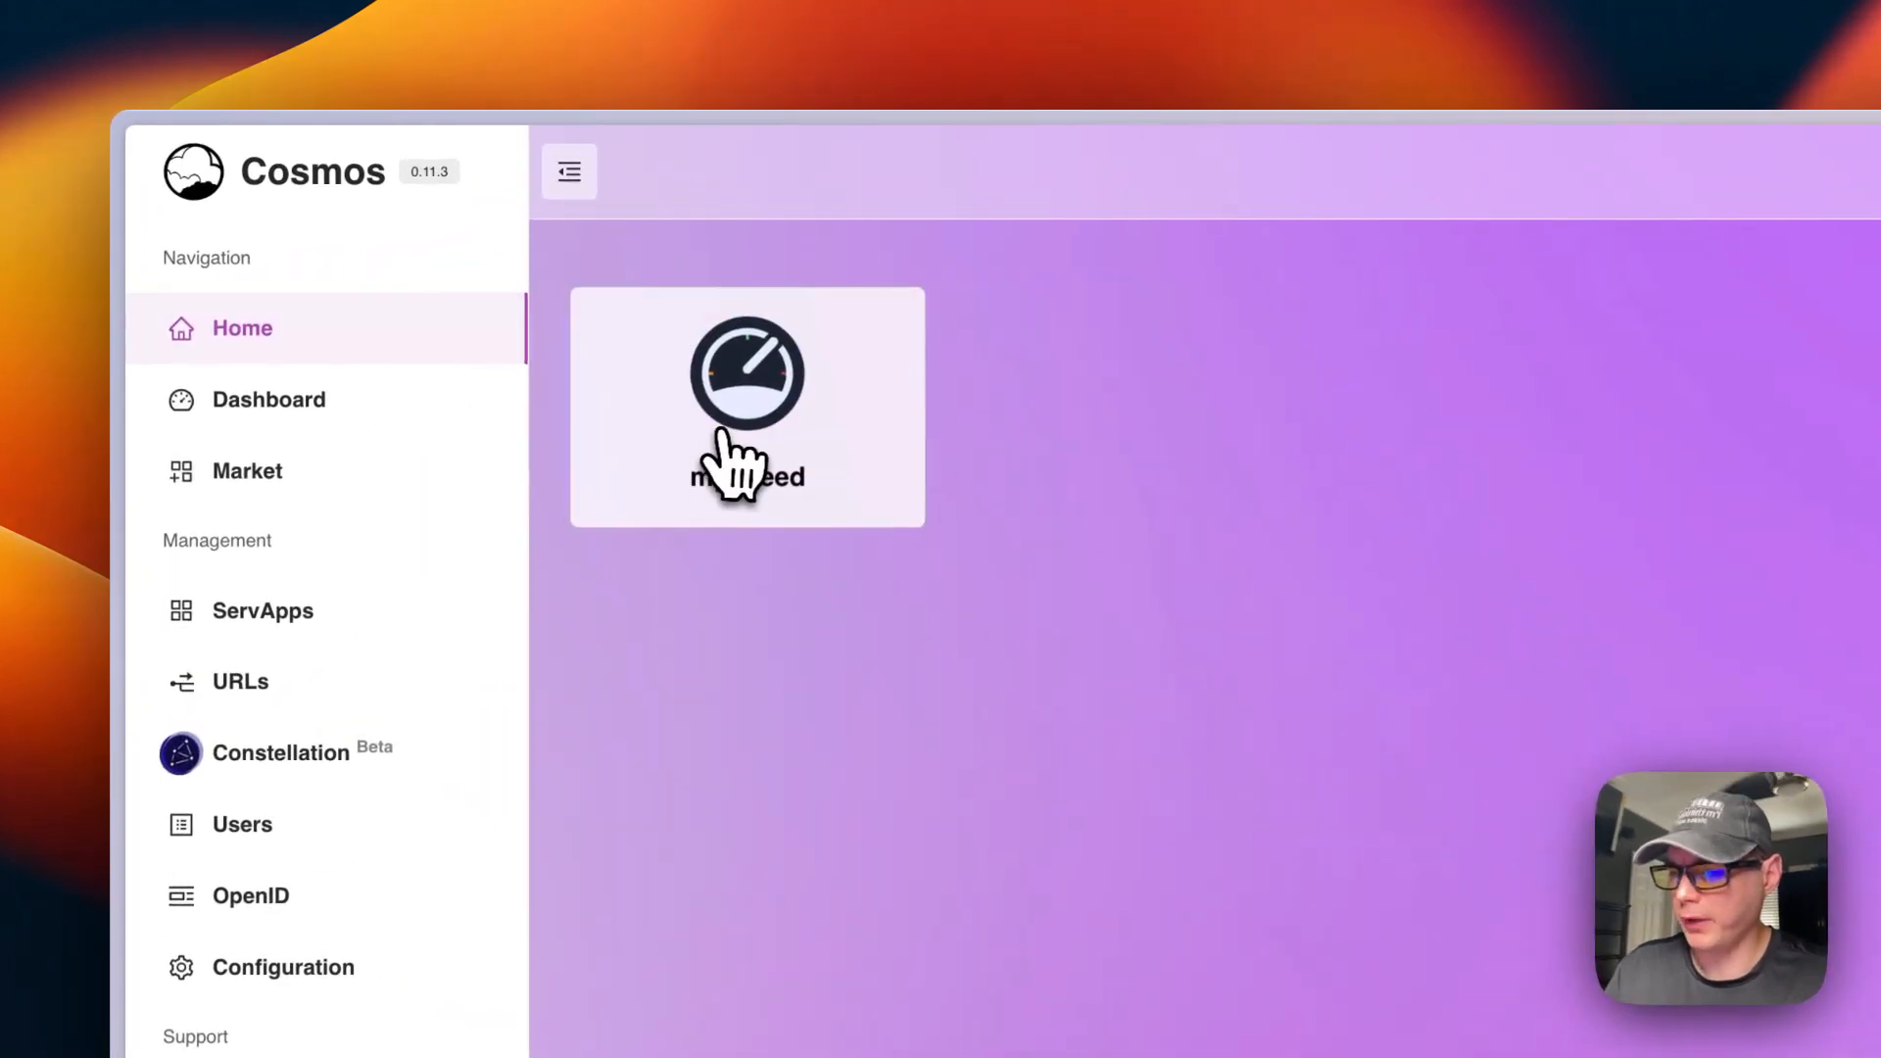
# Launch MySpeed from the Cosmos home page, accept Ookla's terms, and run a manual speed test.
pyautogui.click(742, 421)
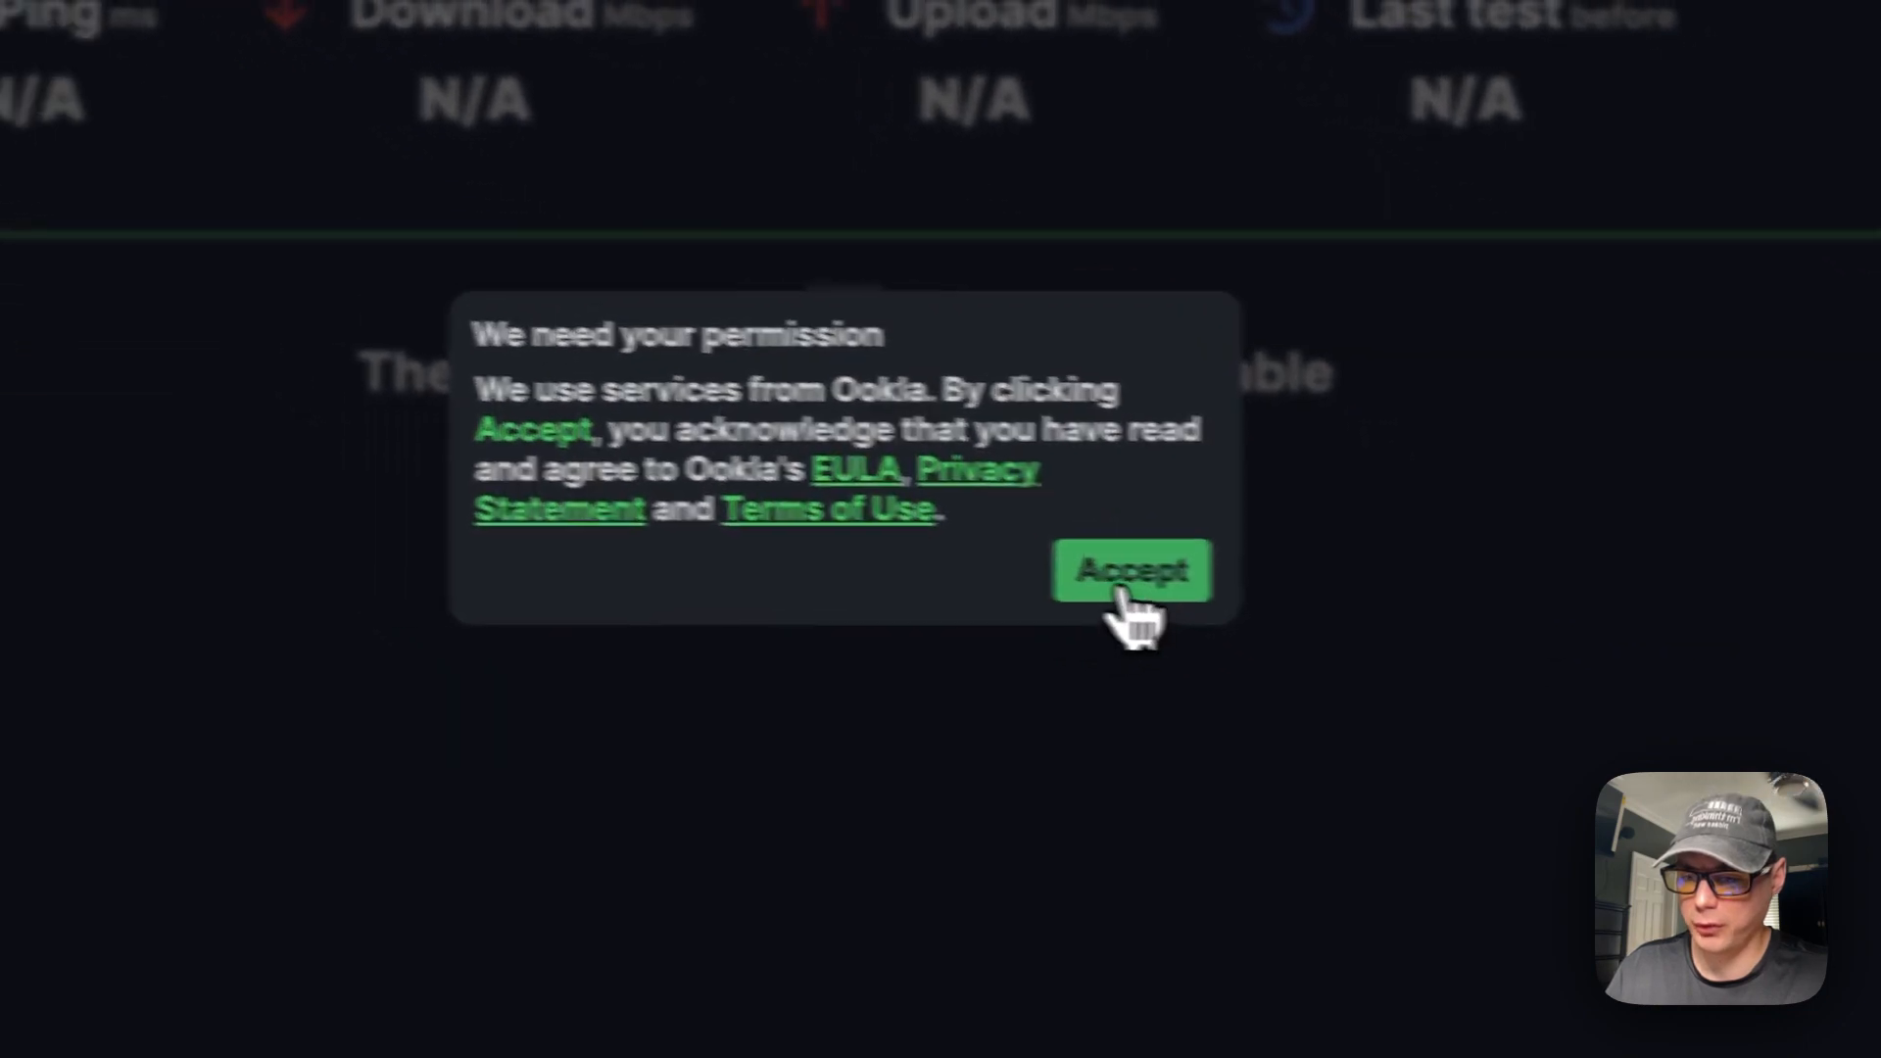
pyautogui.click(1254, 768)
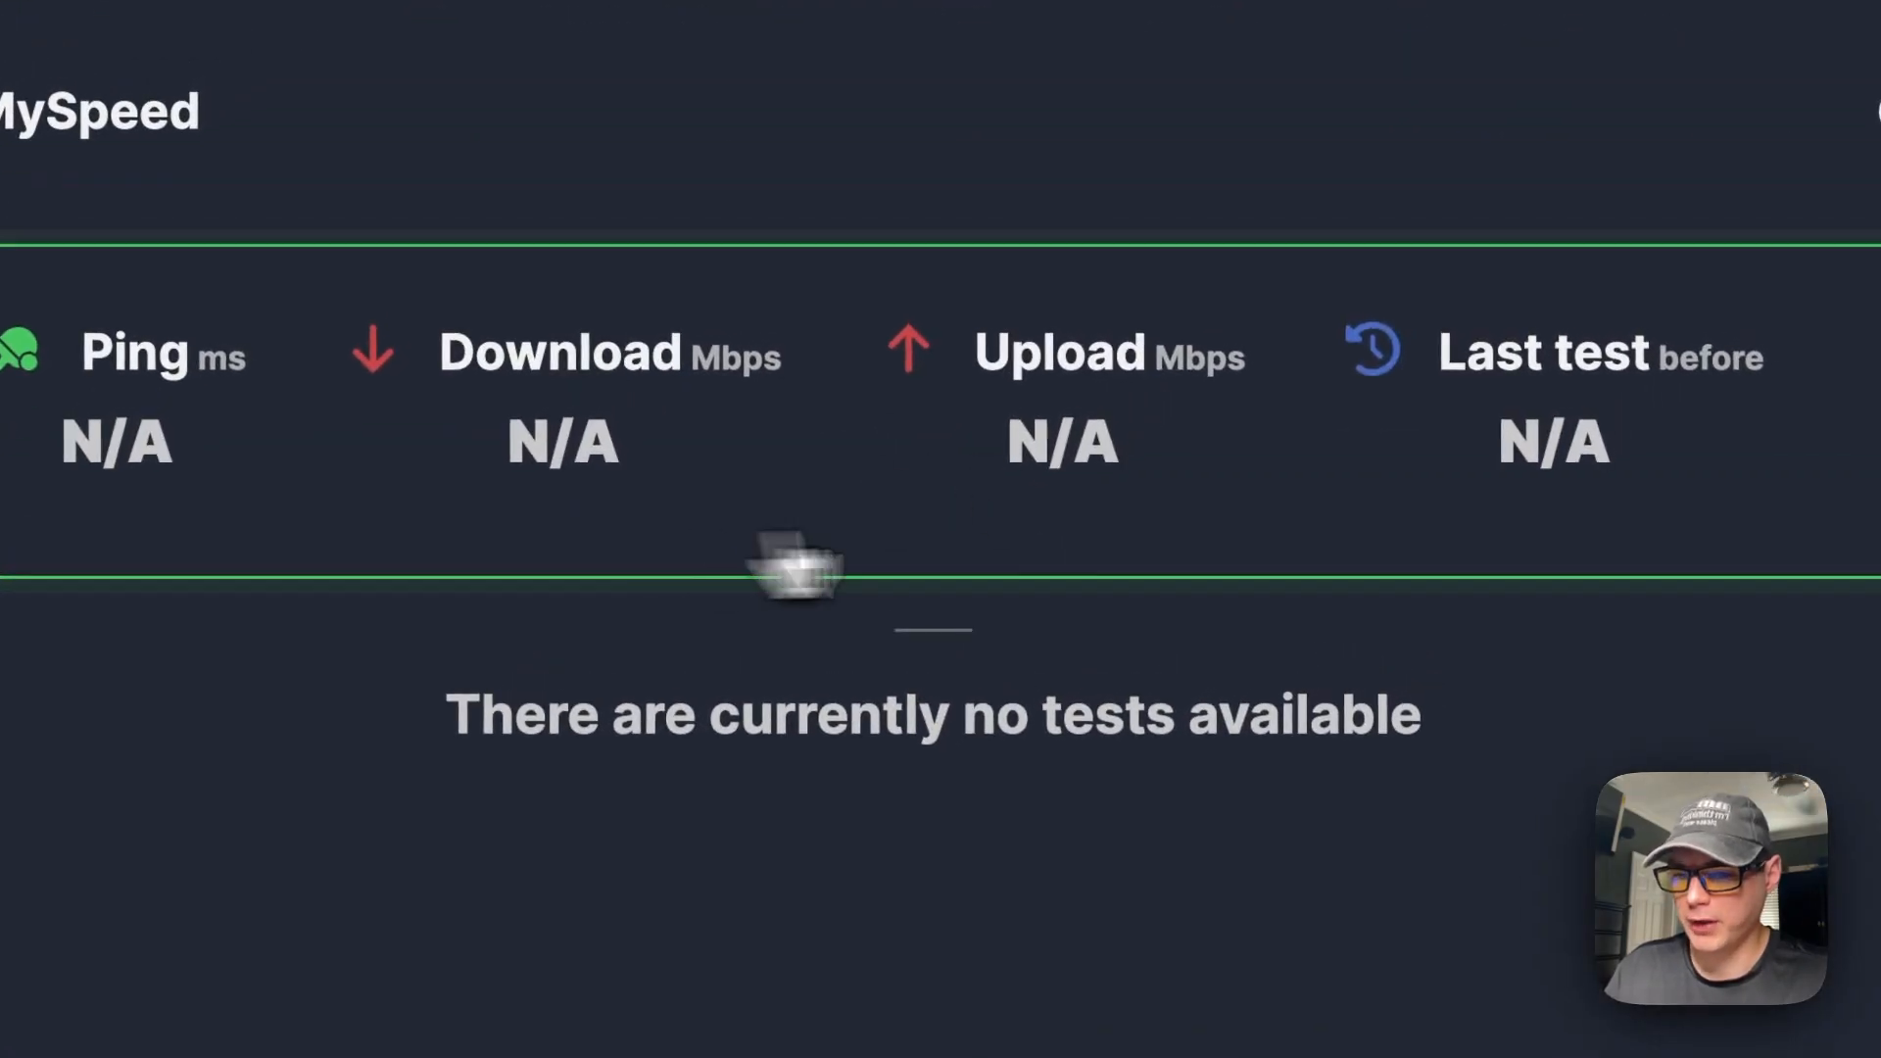
pyautogui.click(1420, 261)
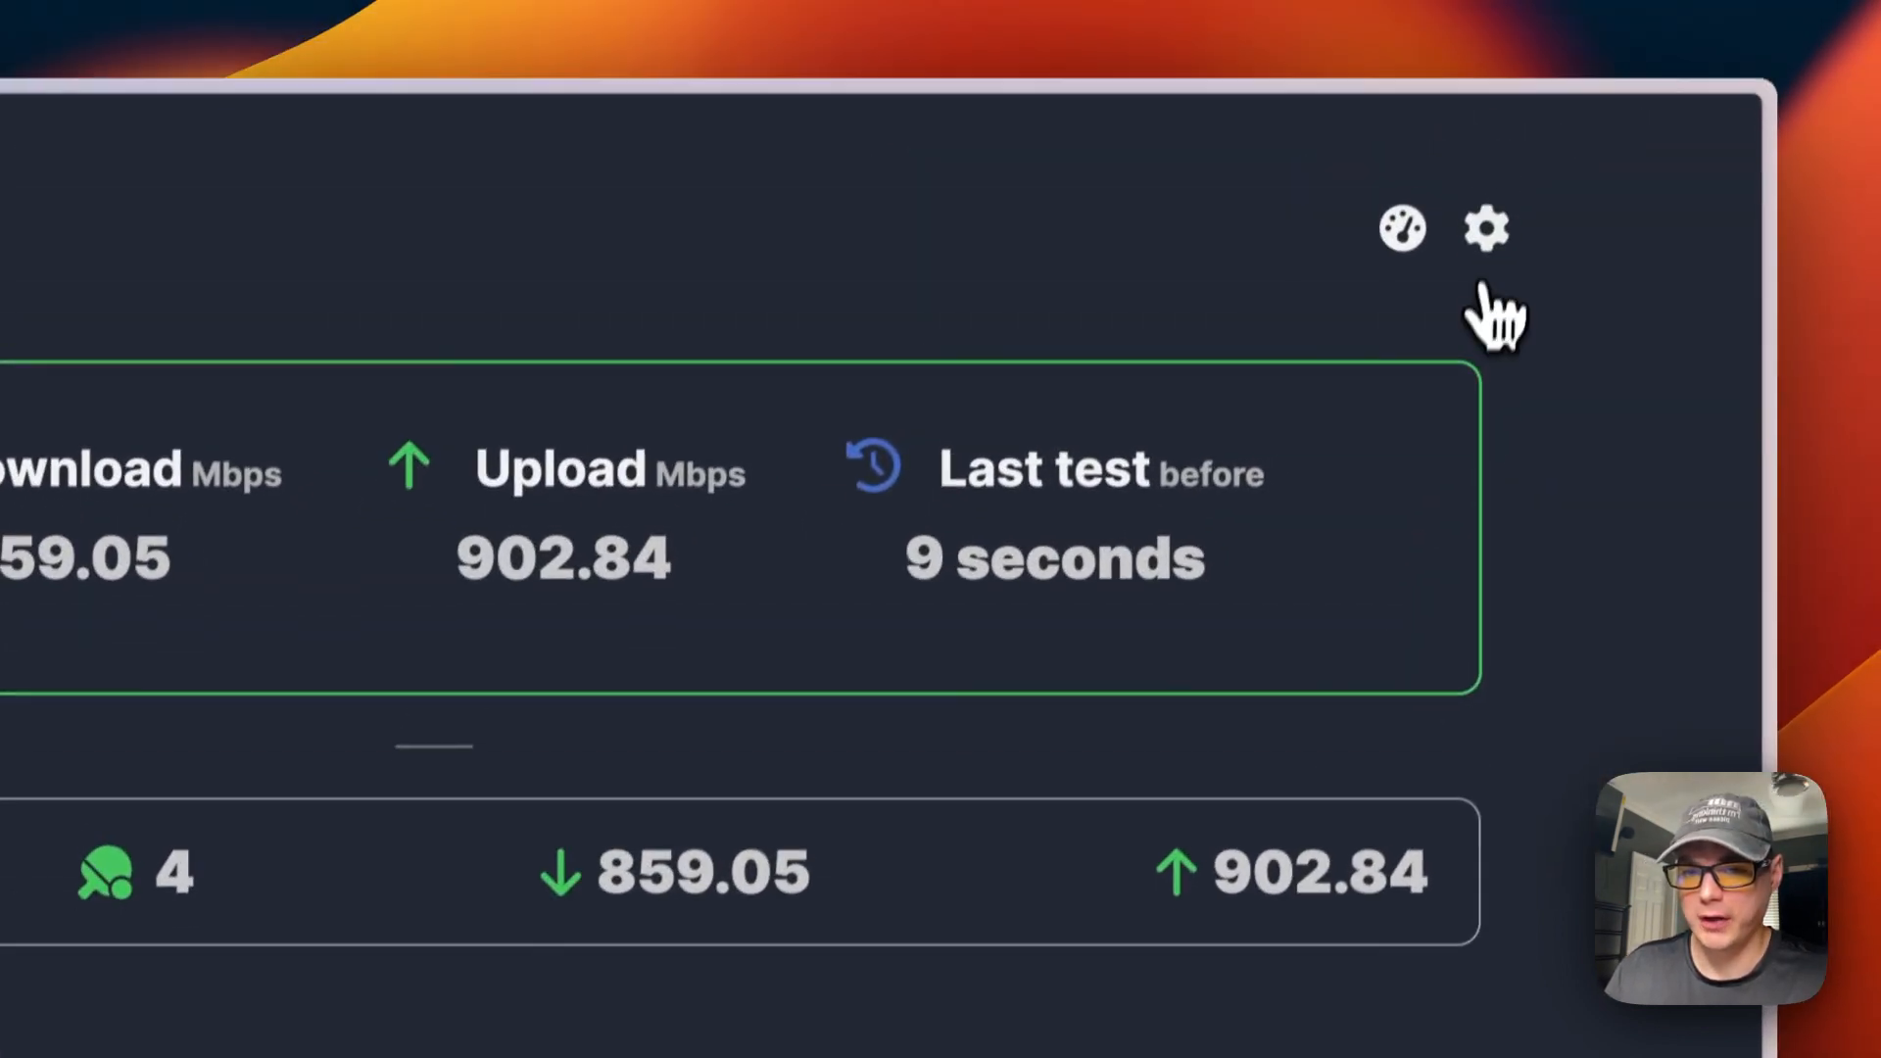
# Switch MySpeed to the Test statistics view and look over its speed, manual test, duration, ping, download, and upload cards.
pyautogui.click(1485, 233)
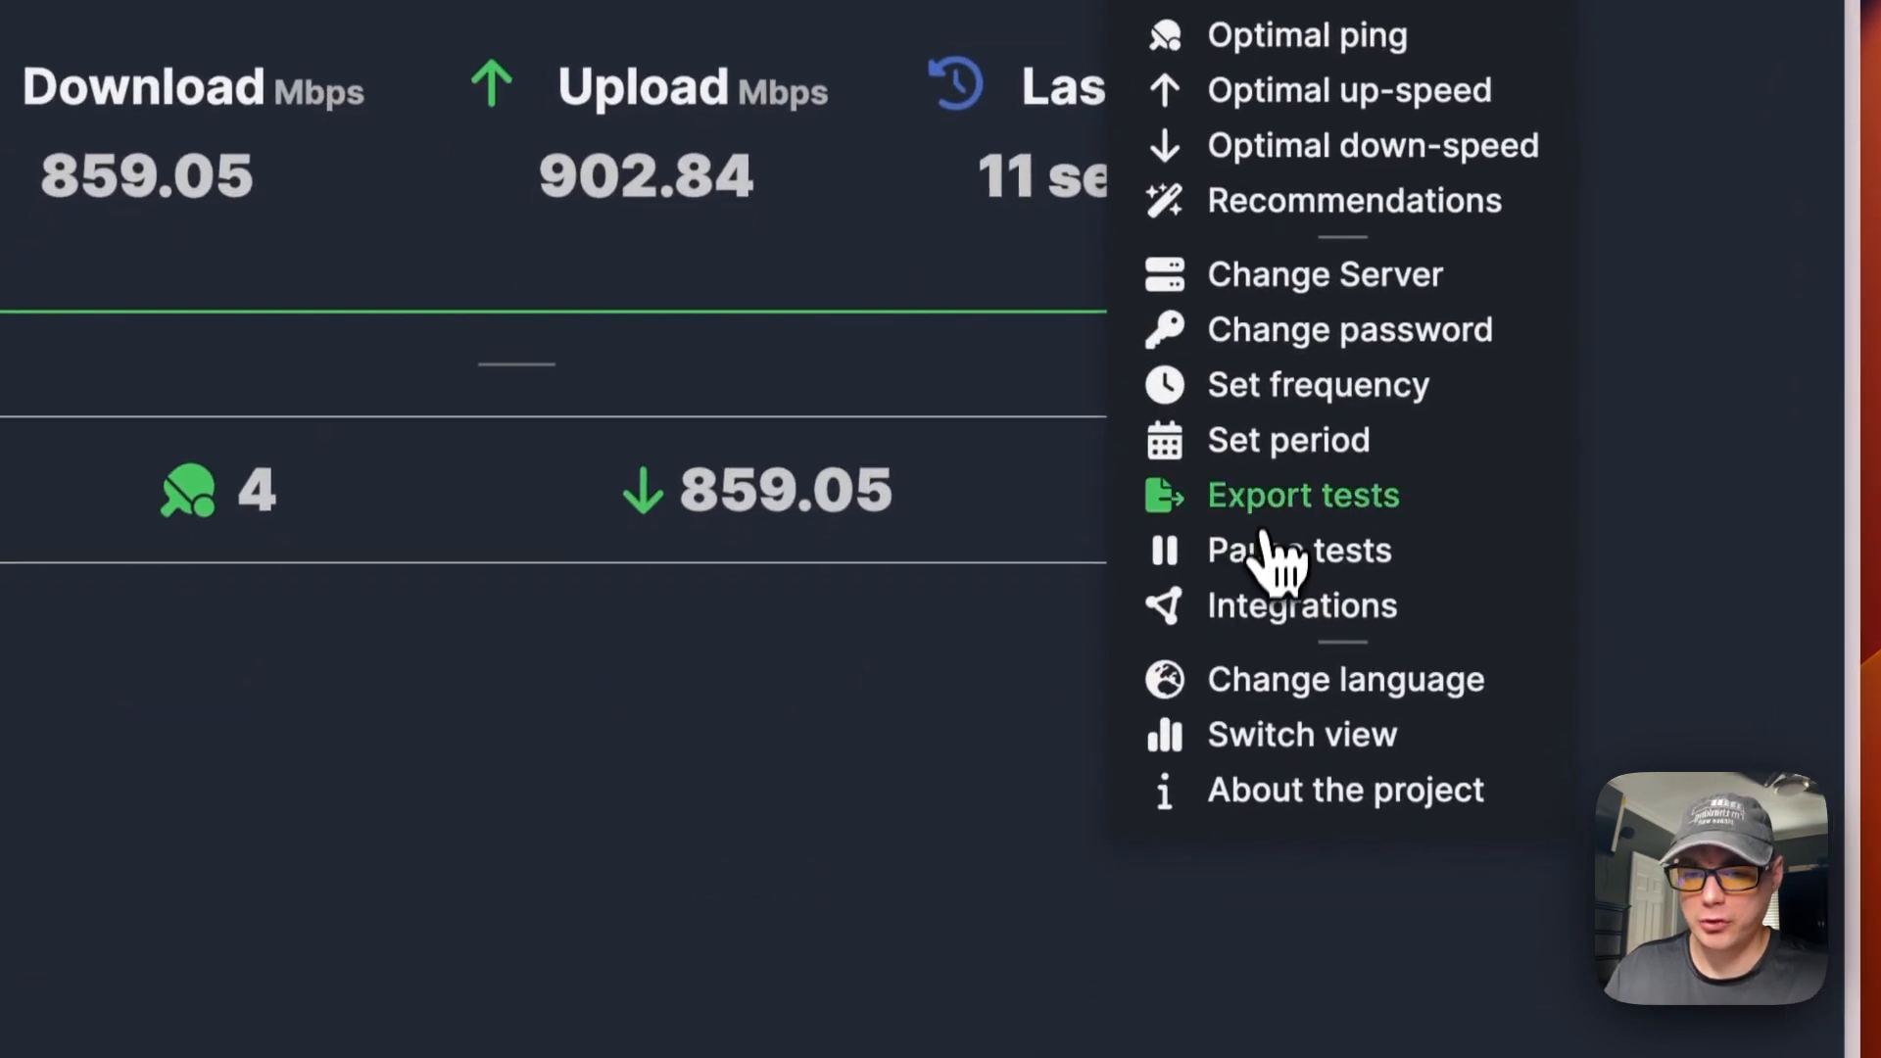
pyautogui.click(1257, 737)
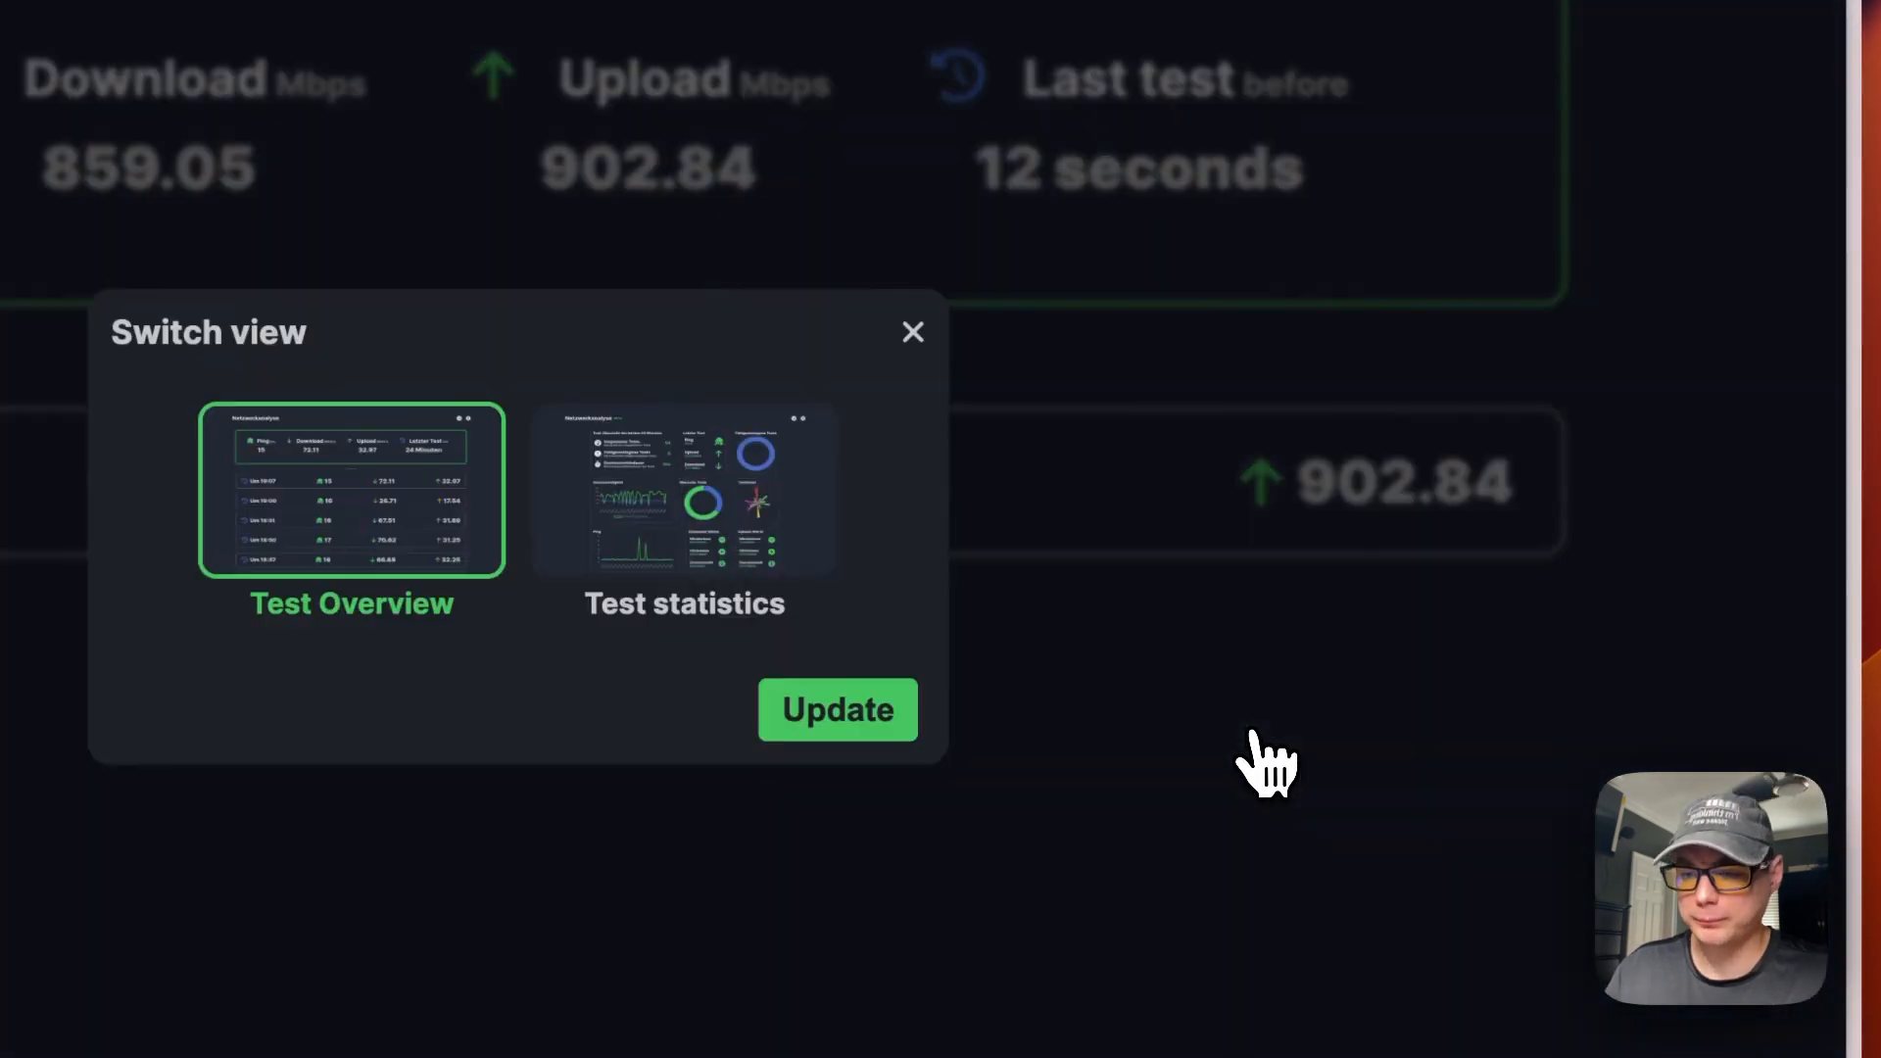
pyautogui.click(935, 632)
pyautogui.click(1215, 774)
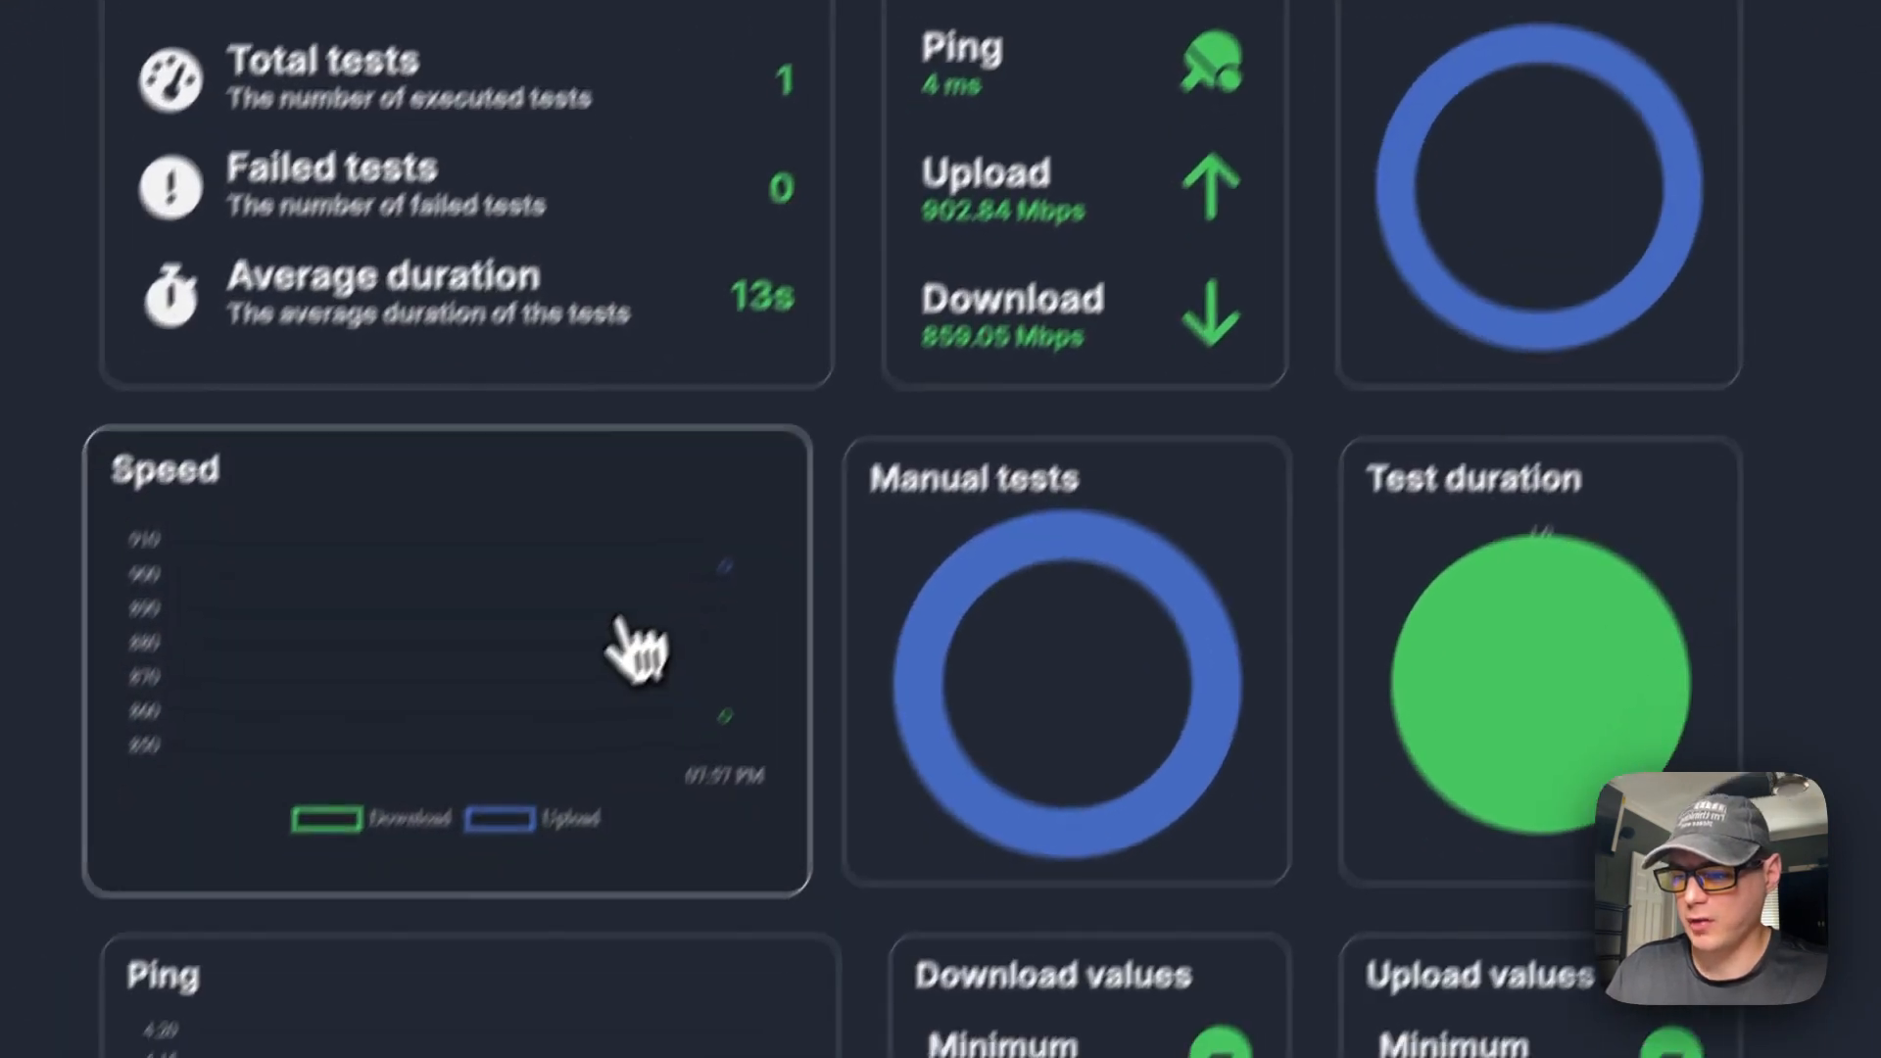
pyautogui.moveTo(566, 817)
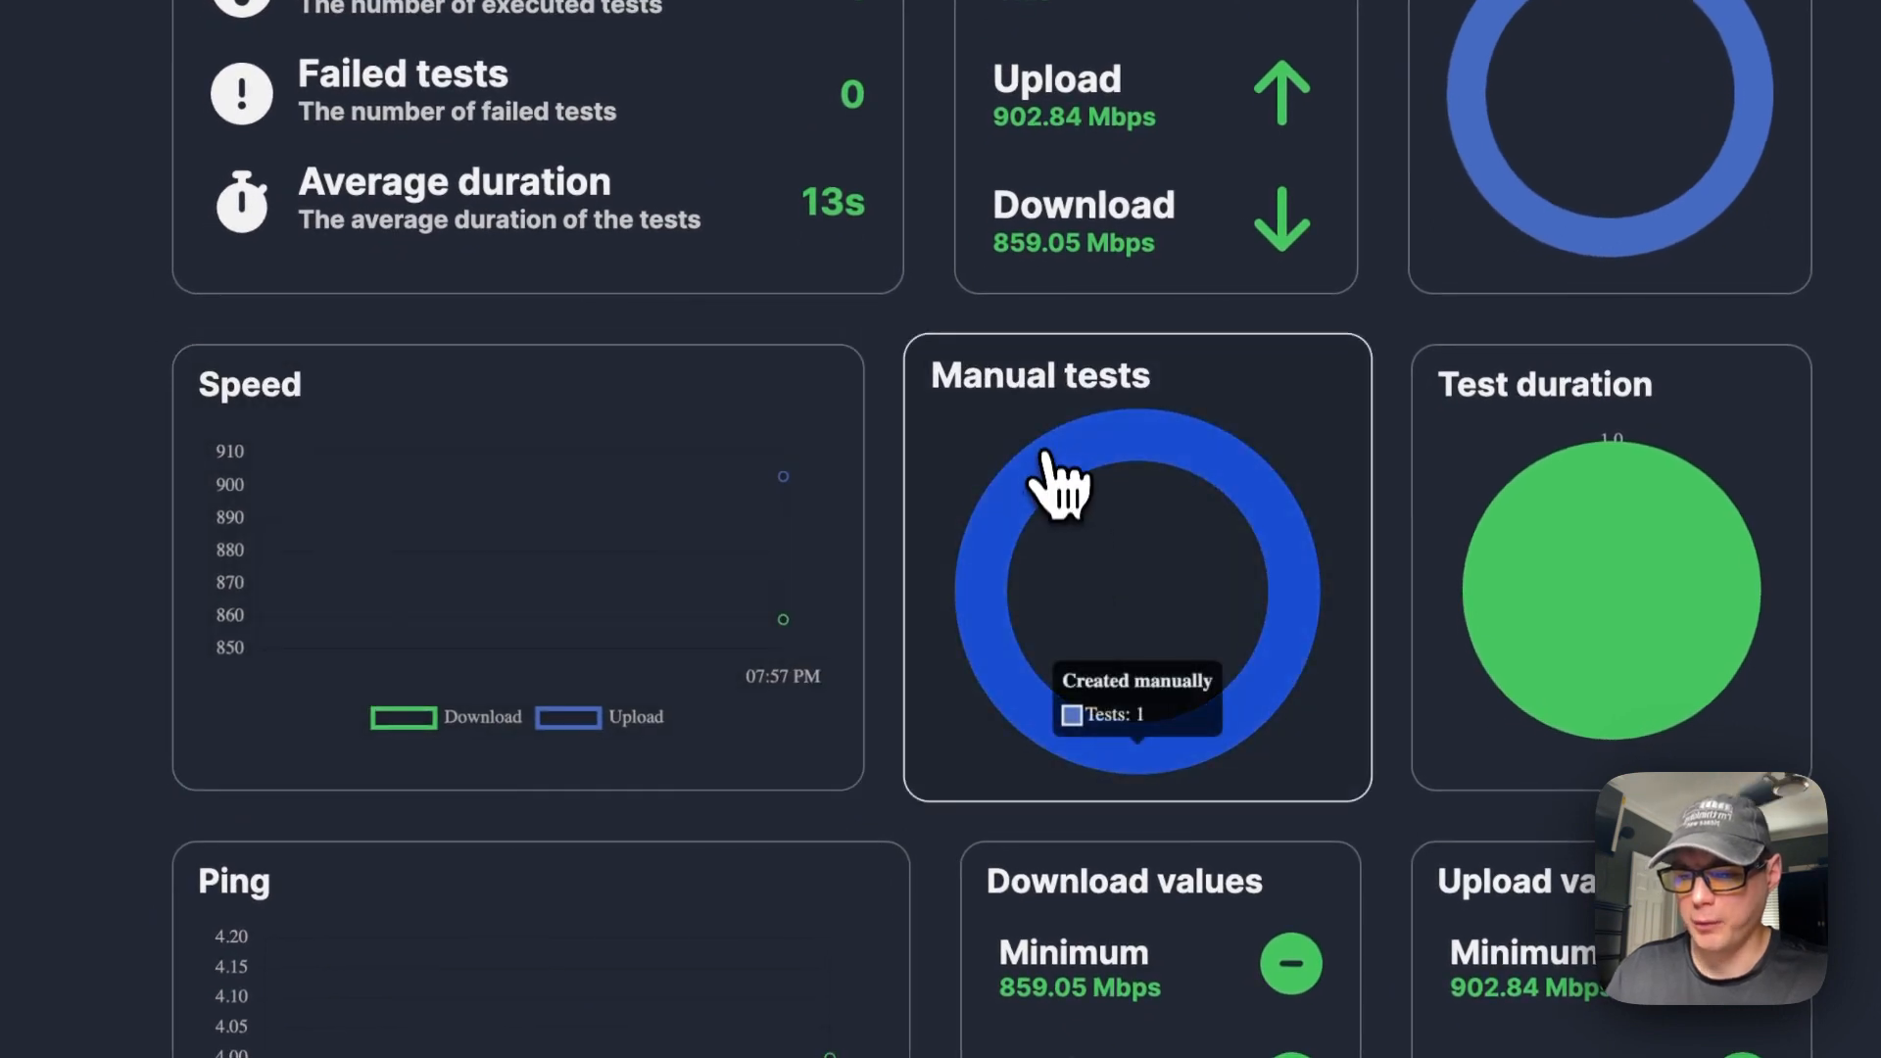
pyautogui.moveTo(1533, 573)
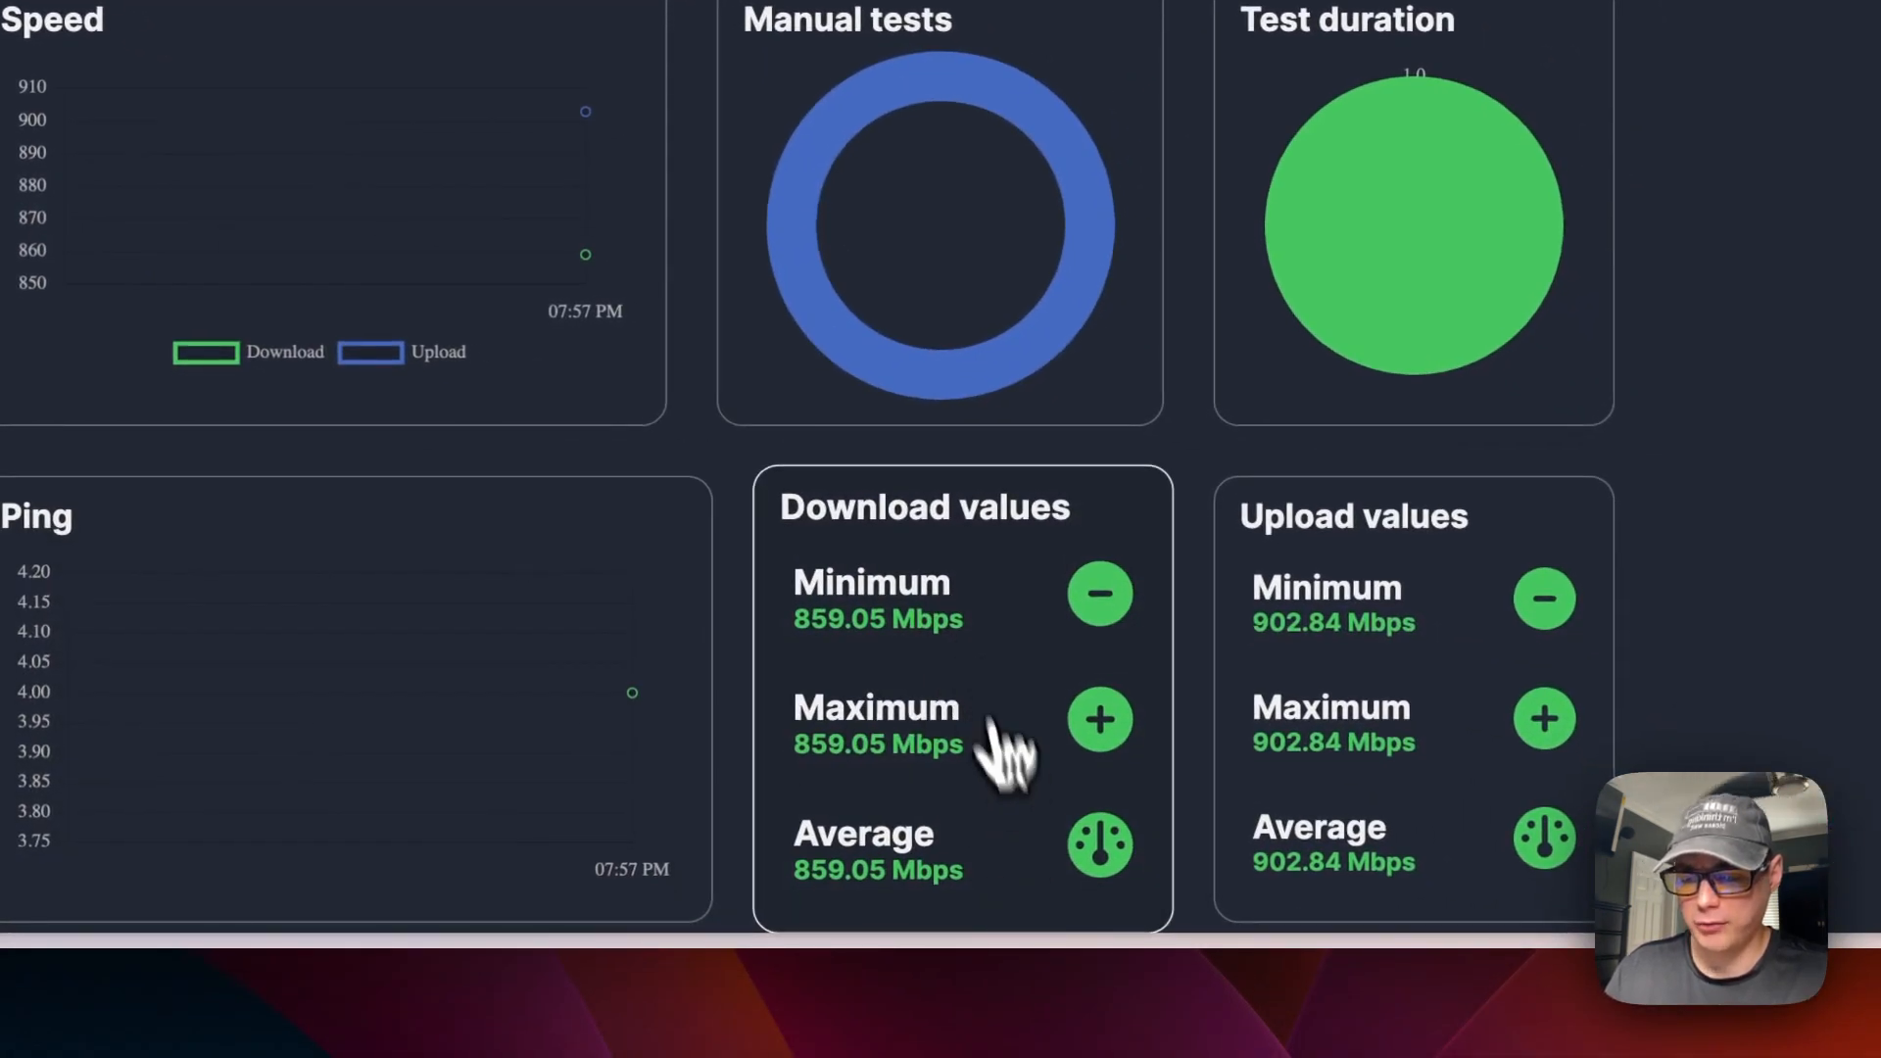
pyautogui.moveTo(1323, 147)
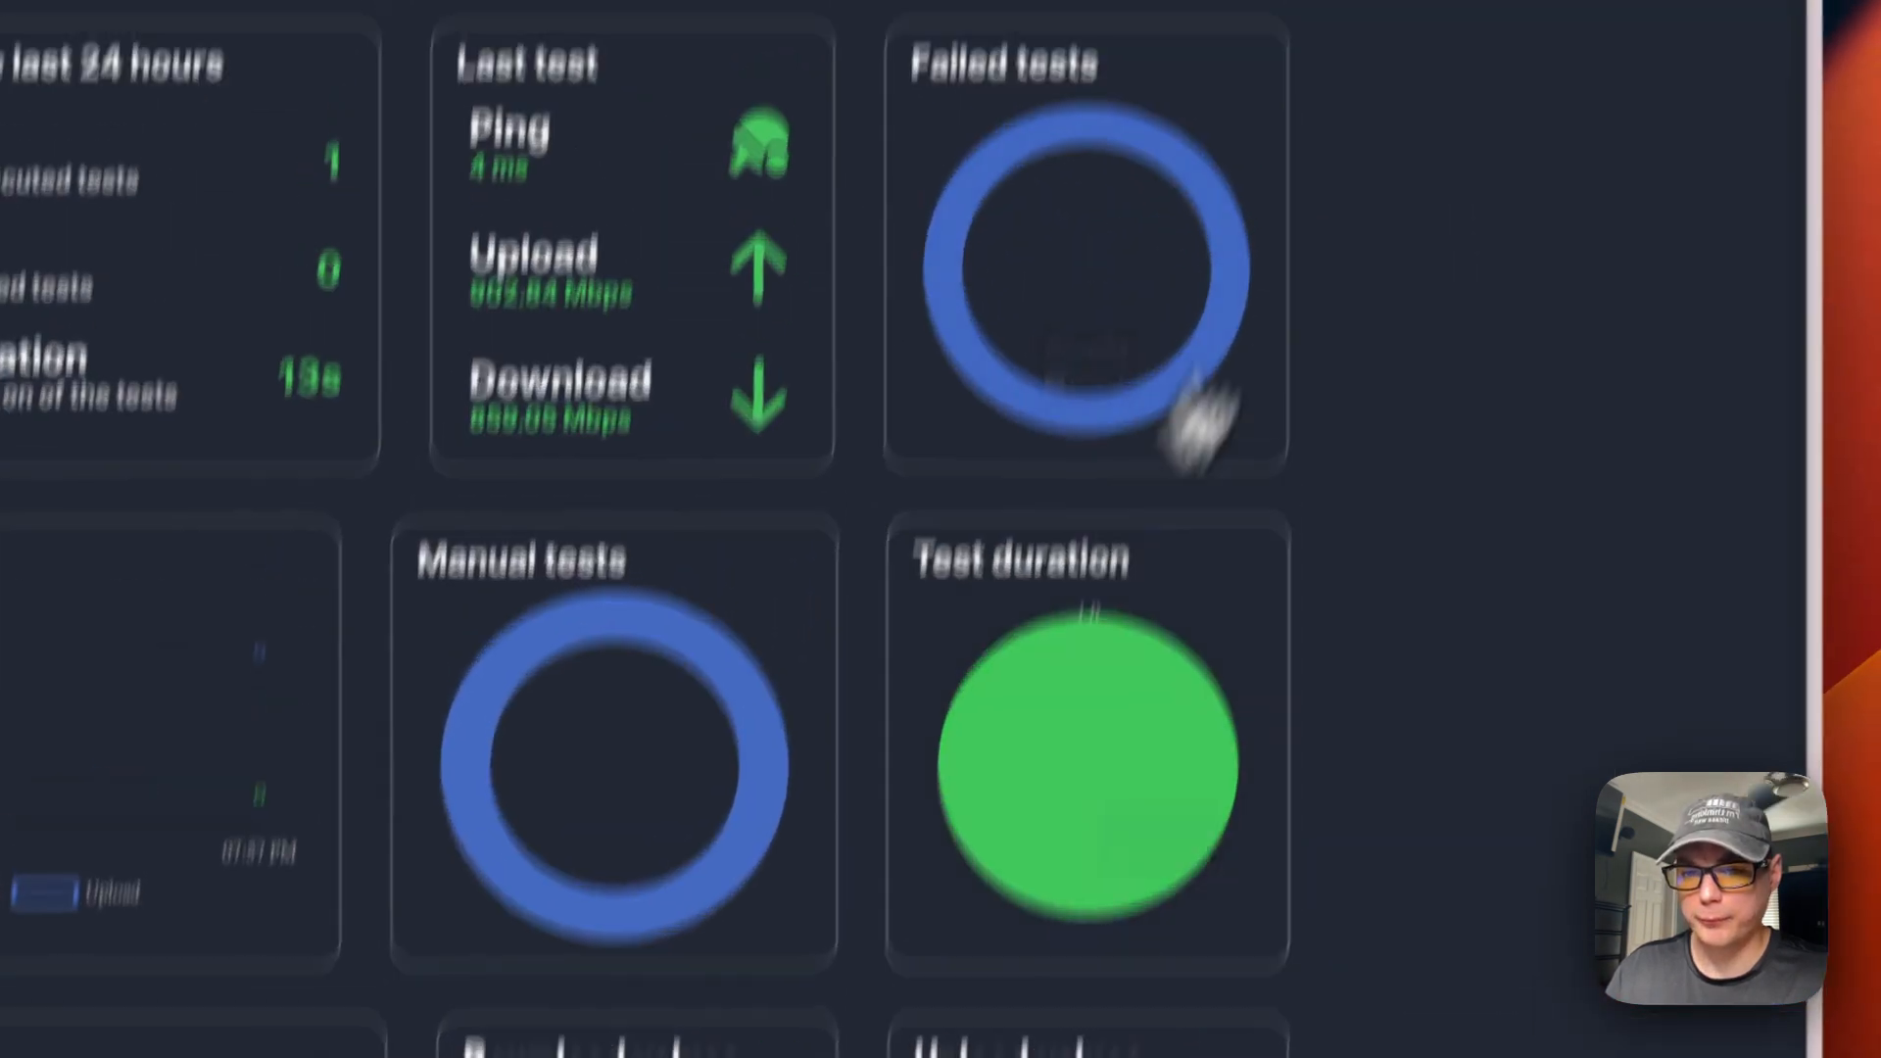
# Review MySpeed's available integrations, close them without creating one, and look through the remaining settings options.
pyautogui.click(1465, 226)
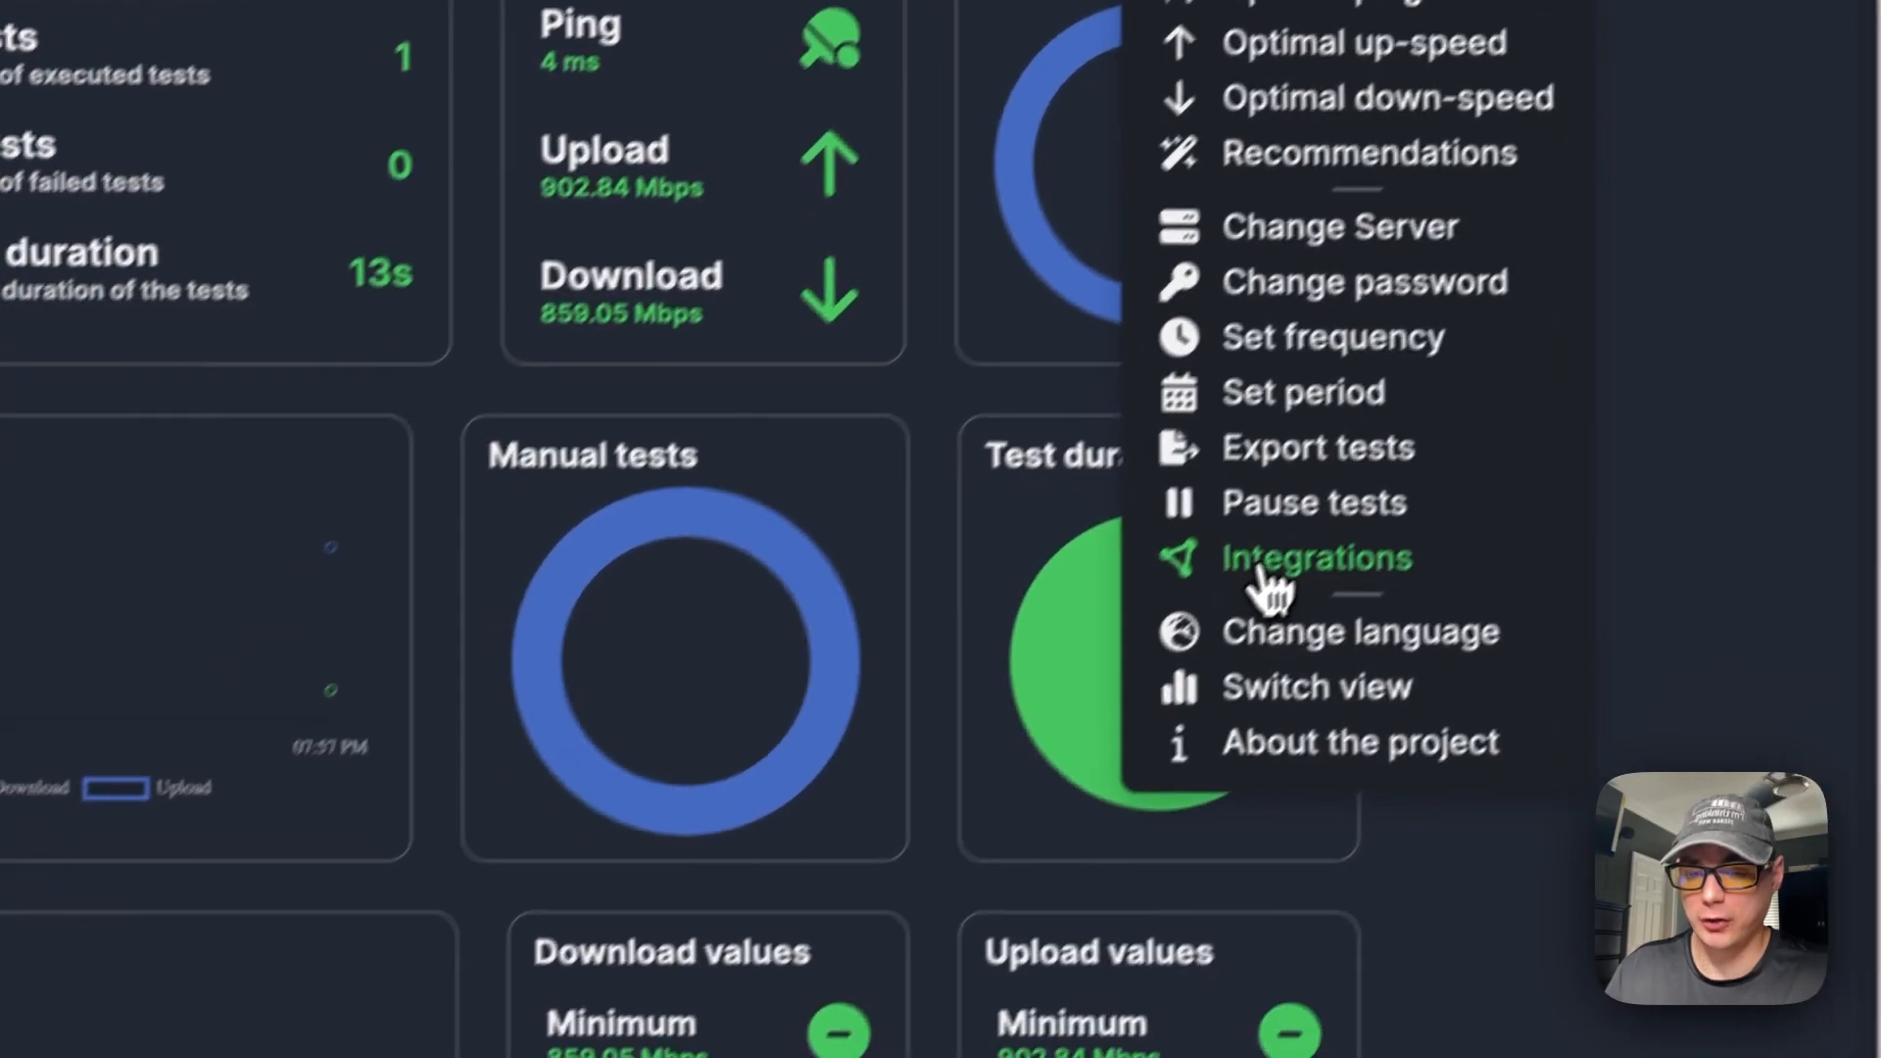
pyautogui.click(1203, 670)
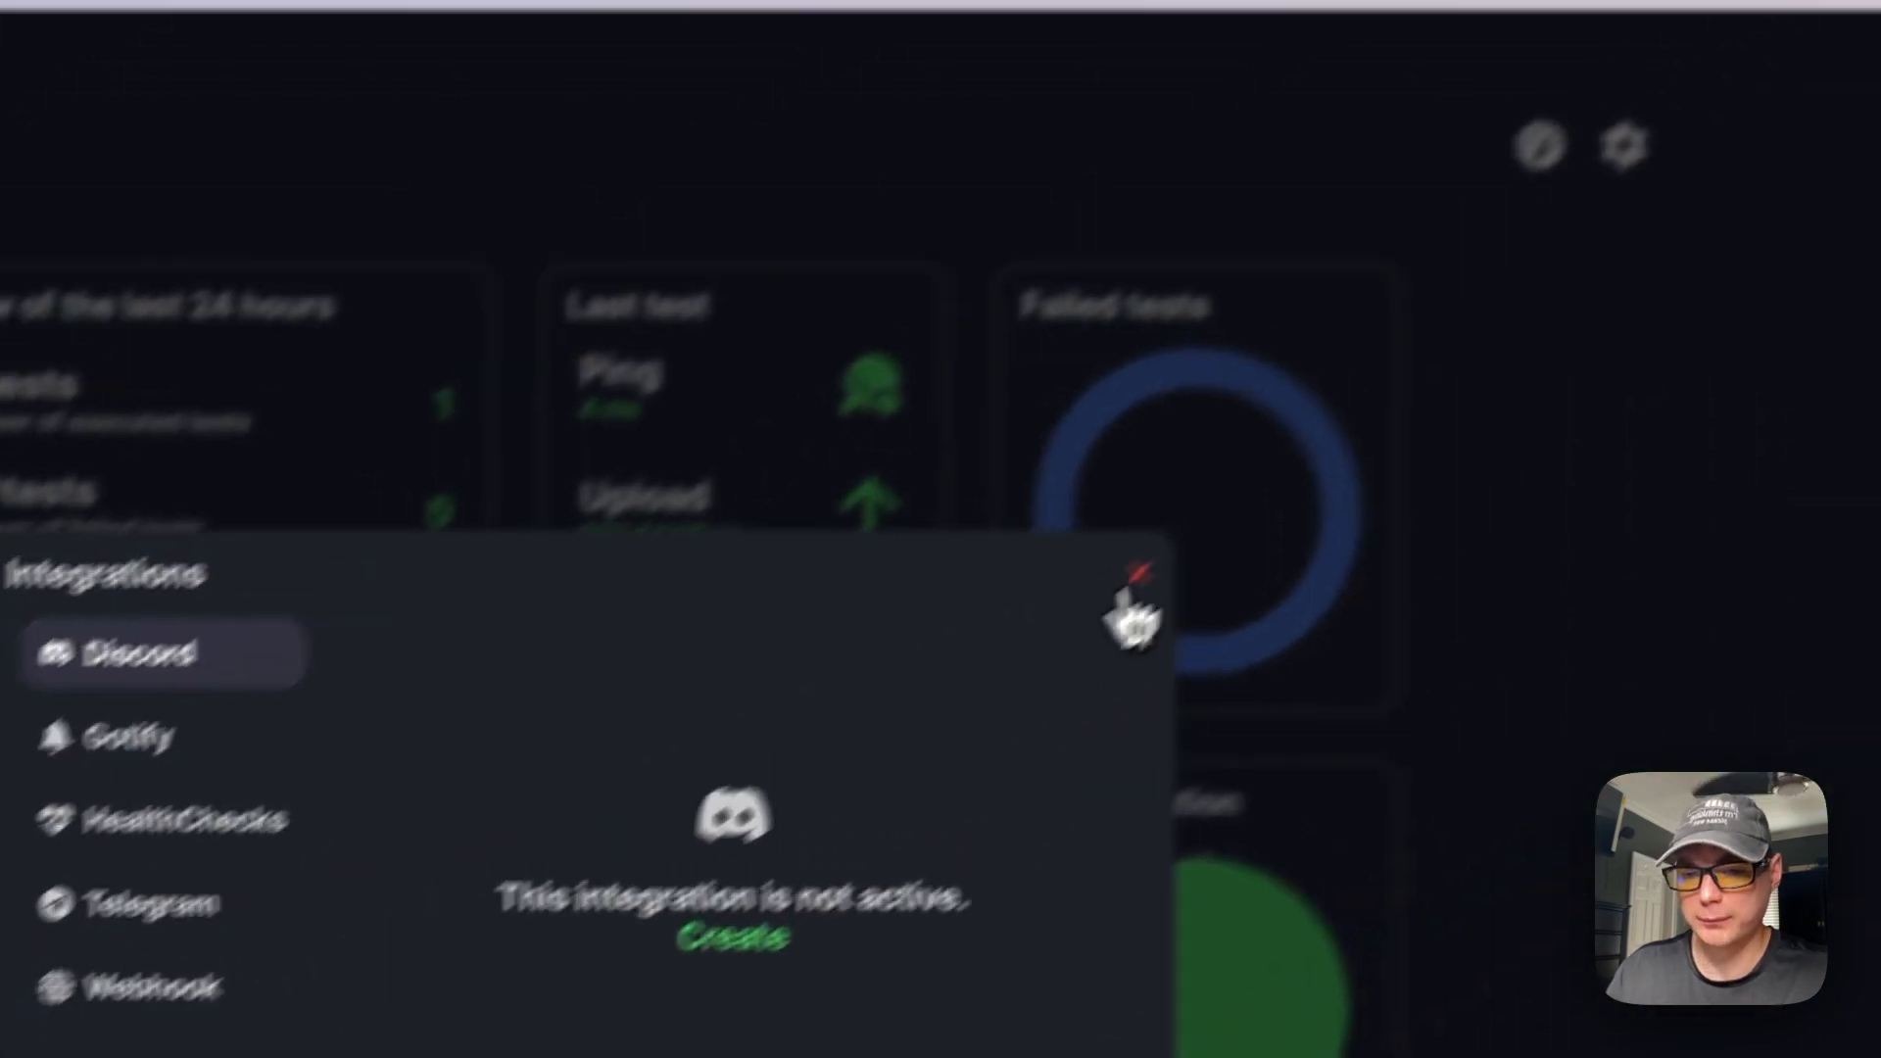
pyautogui.click(1669, 271)
pyautogui.click(1625, 143)
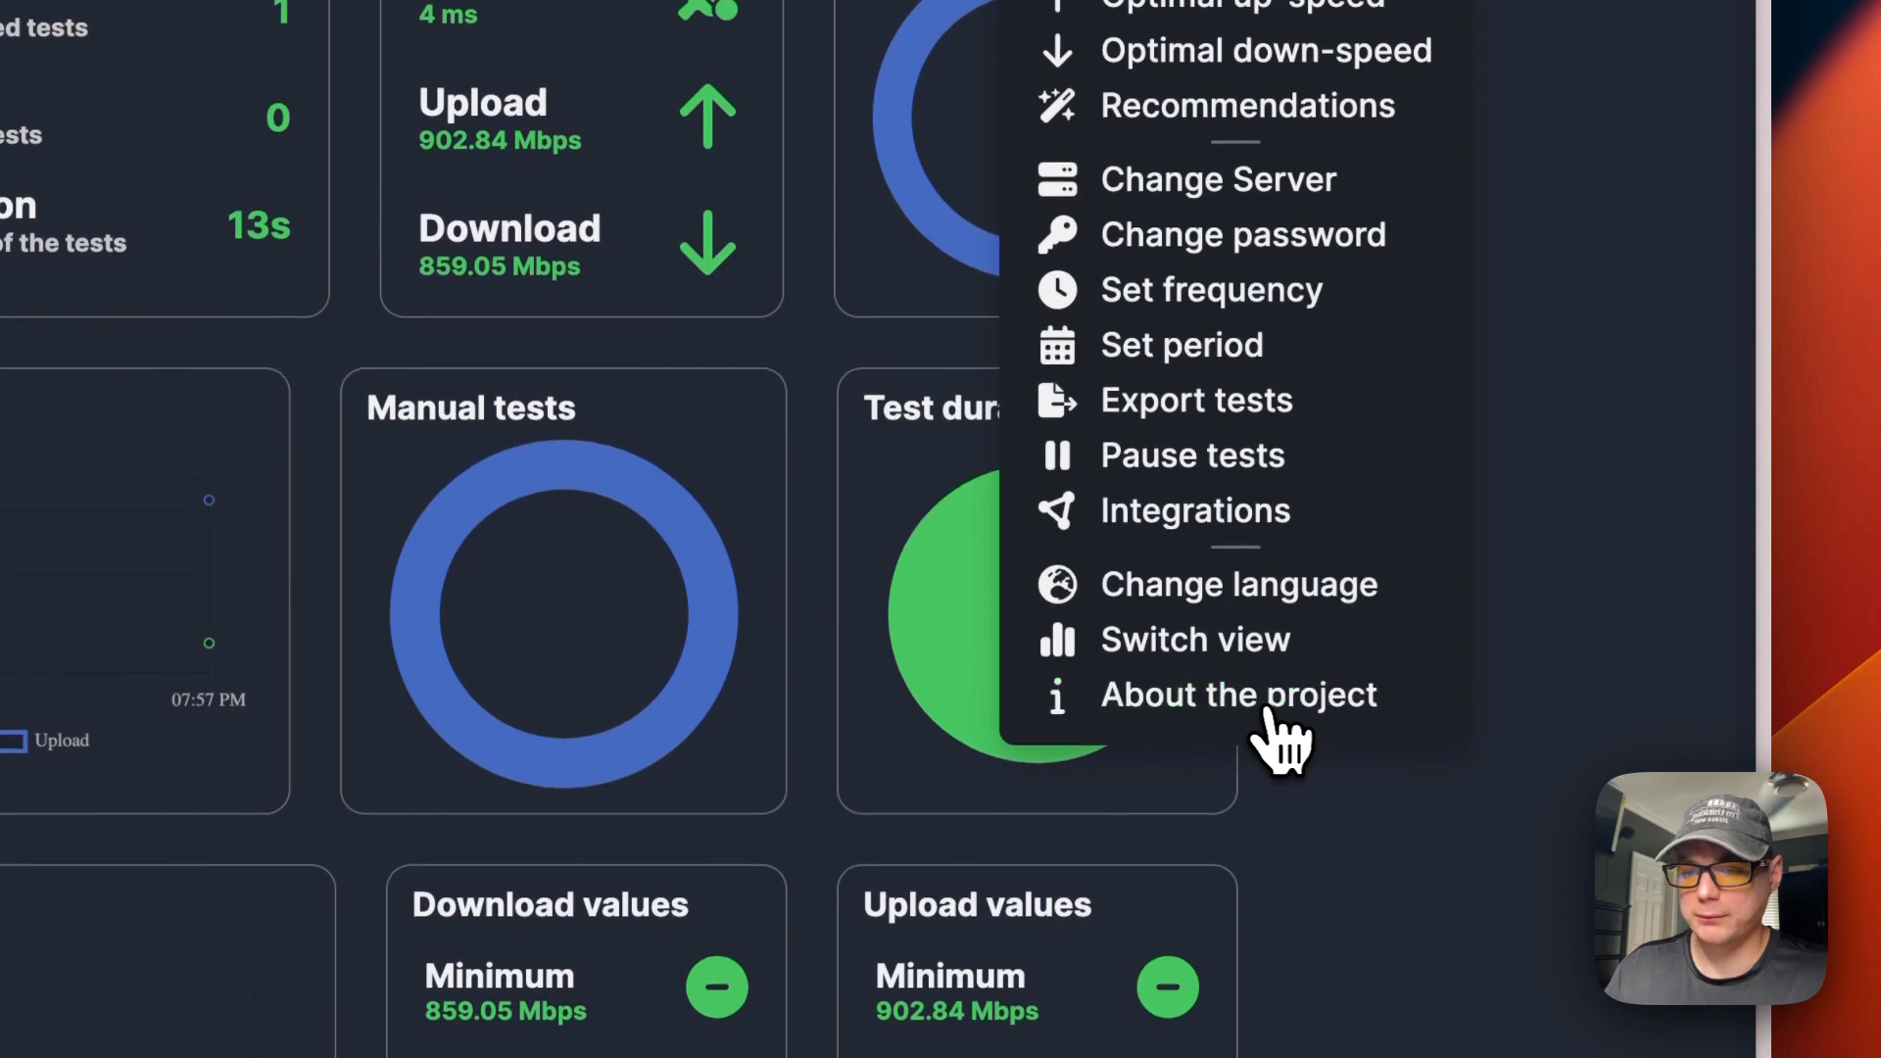
pyautogui.click(978, 151)
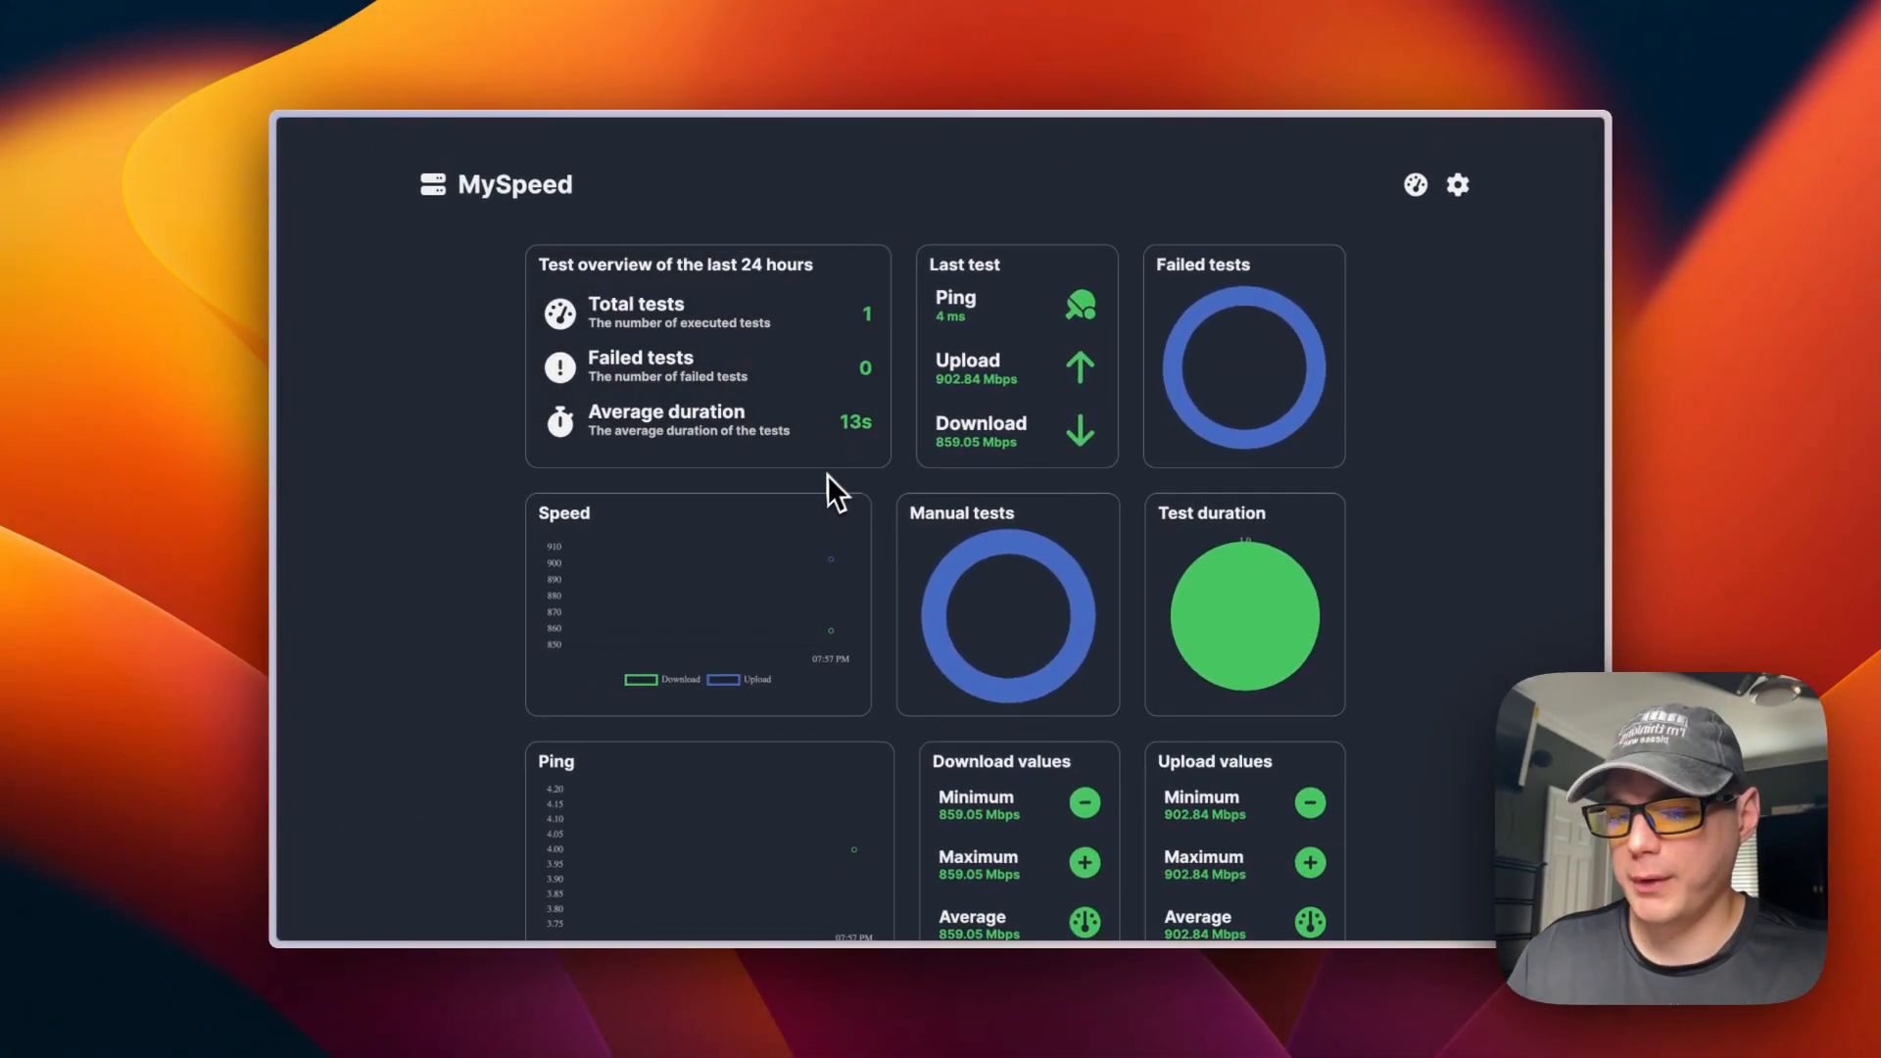